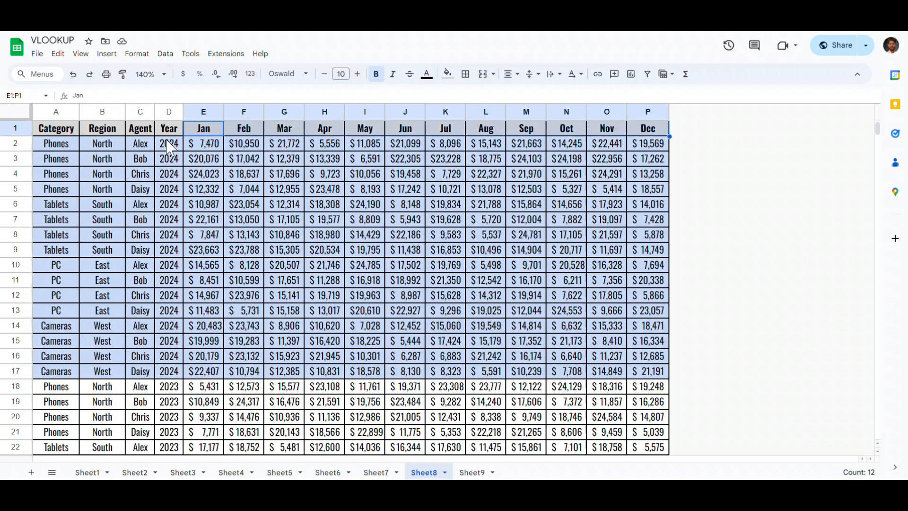
Step: Examine the sales data on Sheet8, including the 2024 and 2023 rows and the category, region, agent and year columns
left_click_drag(166, 157, 169, 340)
scroll(170, 339, "down", 3)
left_click_drag(170, 255, 172, 404)
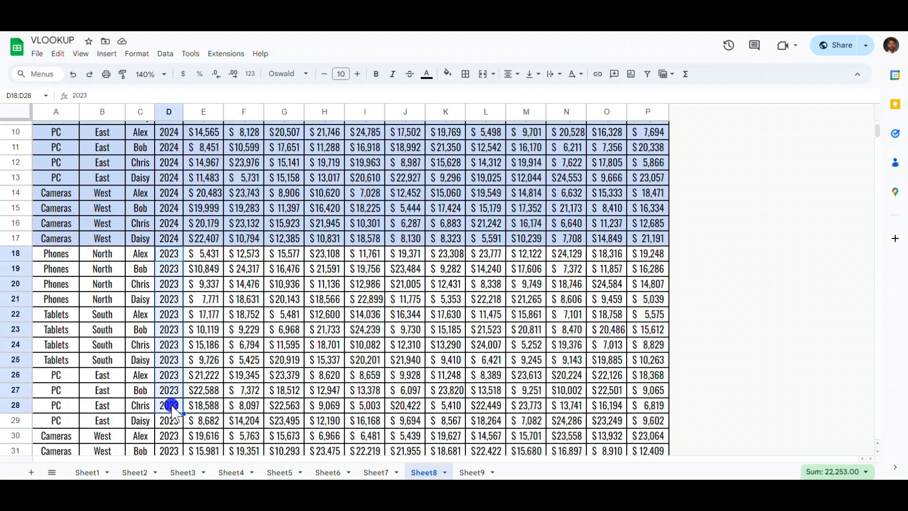
scroll(144, 213, "up", 3)
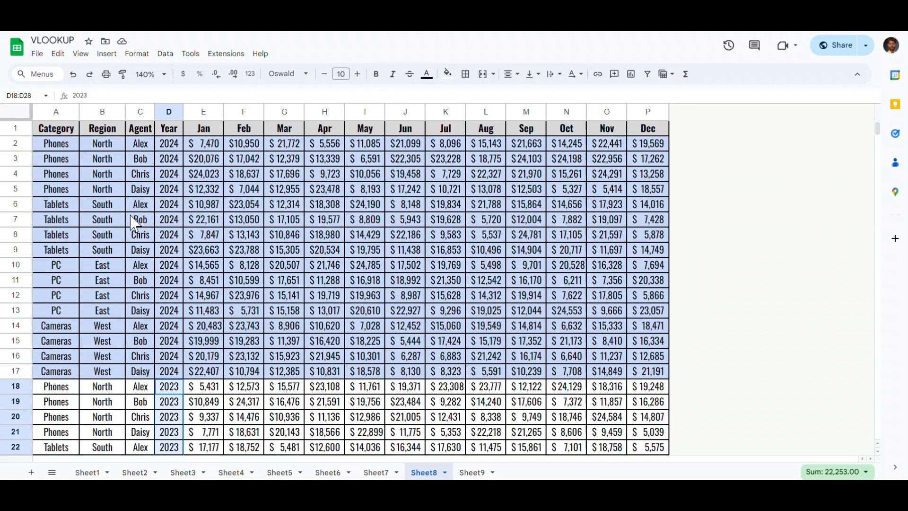
left_click_drag(54, 112, 171, 119)
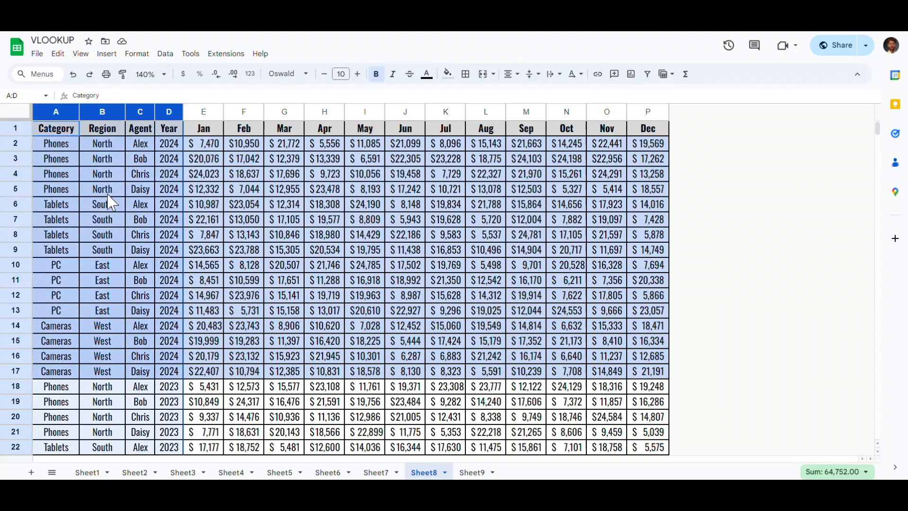
left_click_drag(55, 142, 169, 371)
scroll(236, 280, "down", 3)
scroll(227, 281, "up", 3)
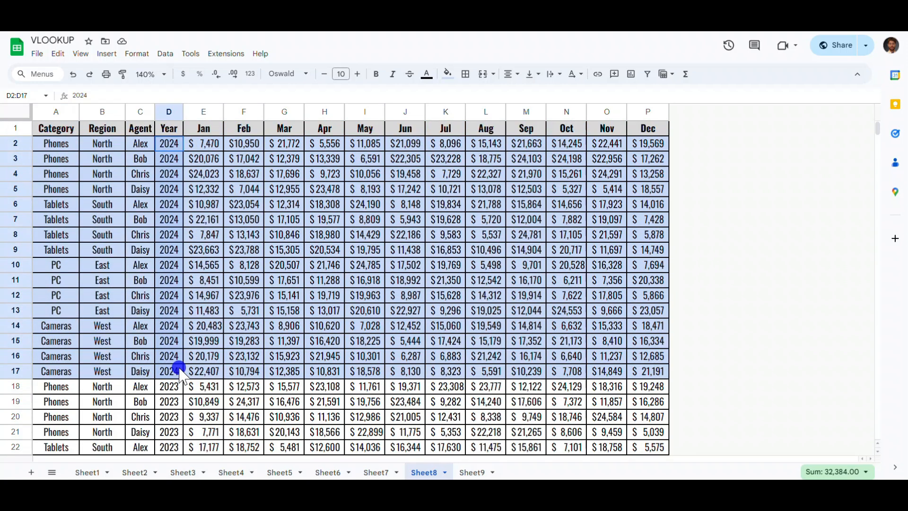
scroll(224, 299, "down", 6)
scroll(186, 232, "up", 3)
scroll(194, 251, "up", 3)
left_click(288, 280)
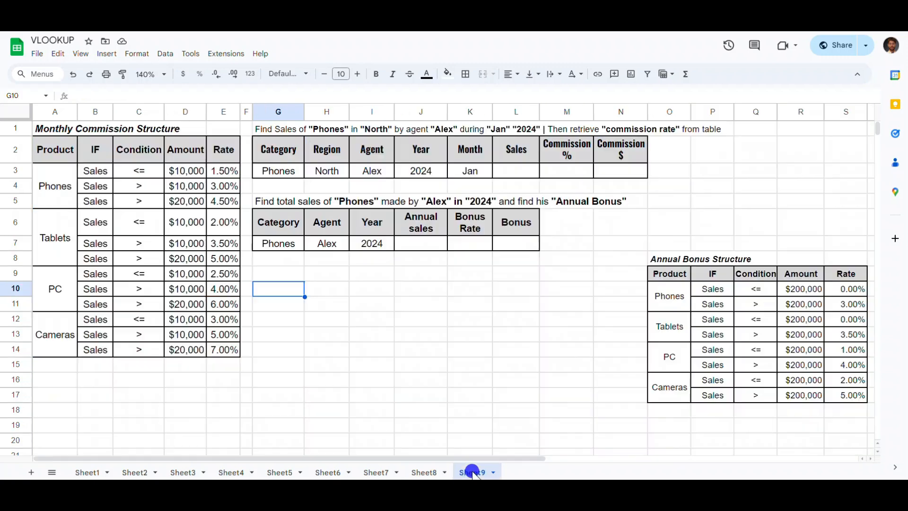
Step: Examine the monthly commission and annual bonus structures on Sheet9, along with the criteria and empty result cells of the sales lookup table
left_click(469, 472)
left_click_drag(41, 127, 229, 353)
left_click_drag(652, 259, 848, 396)
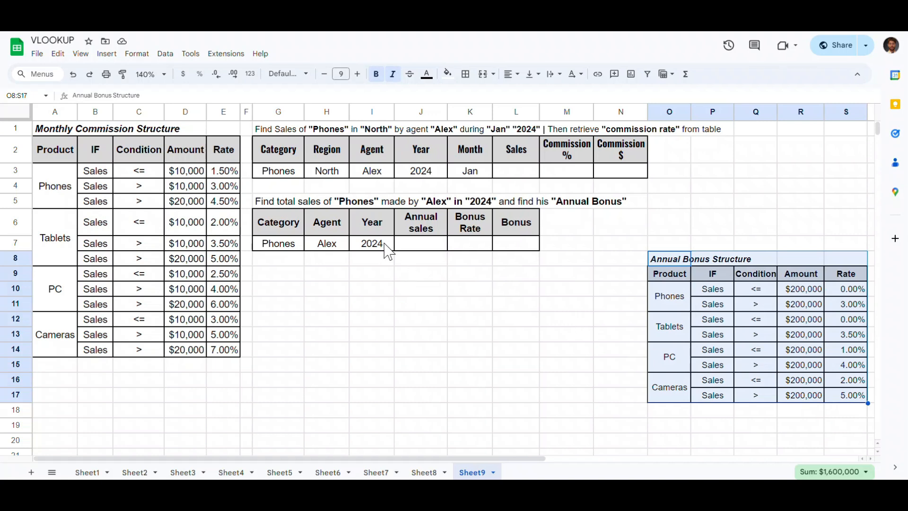
left_click(283, 132)
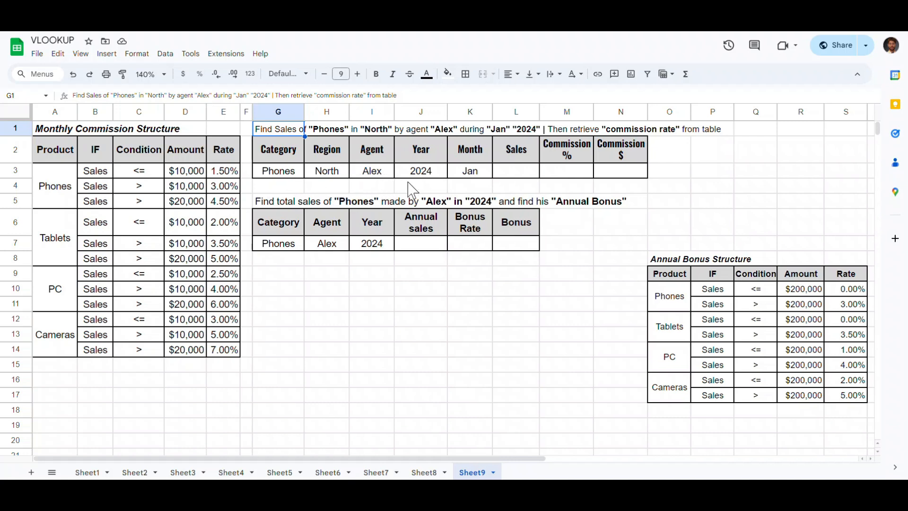
left_click_drag(466, 173, 272, 171)
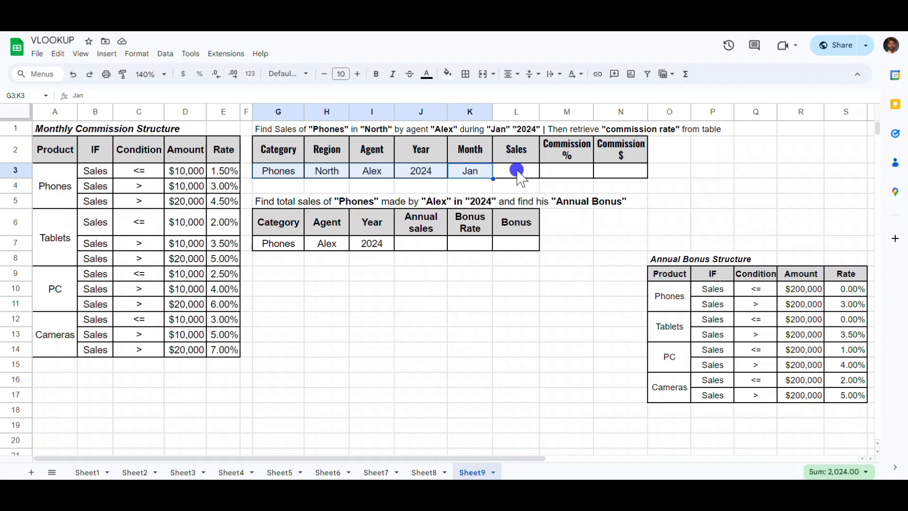
left_click(517, 170)
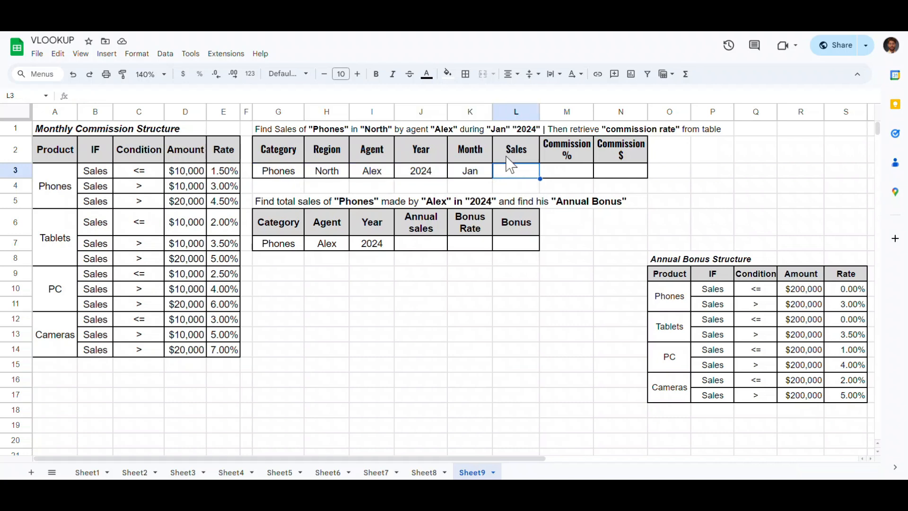
left_click(571, 177)
left_click_drag(58, 130, 239, 349)
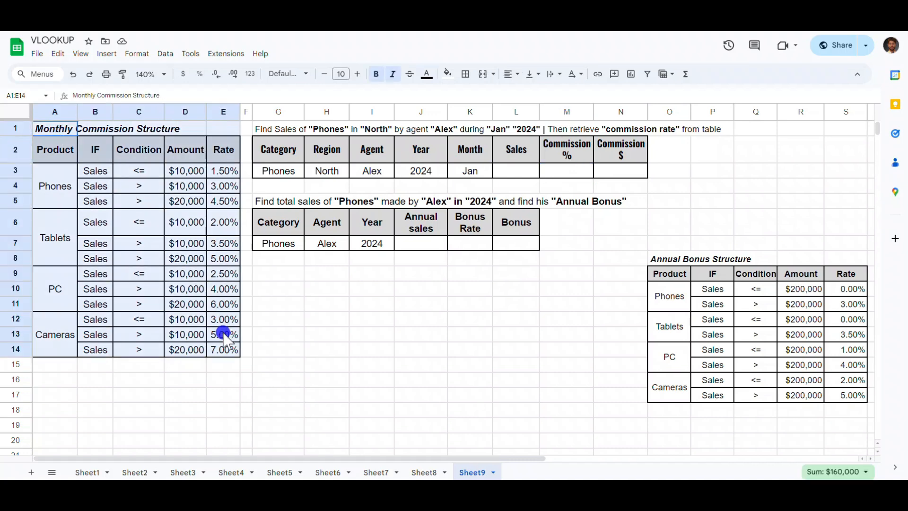
left_click_drag(58, 189, 54, 336)
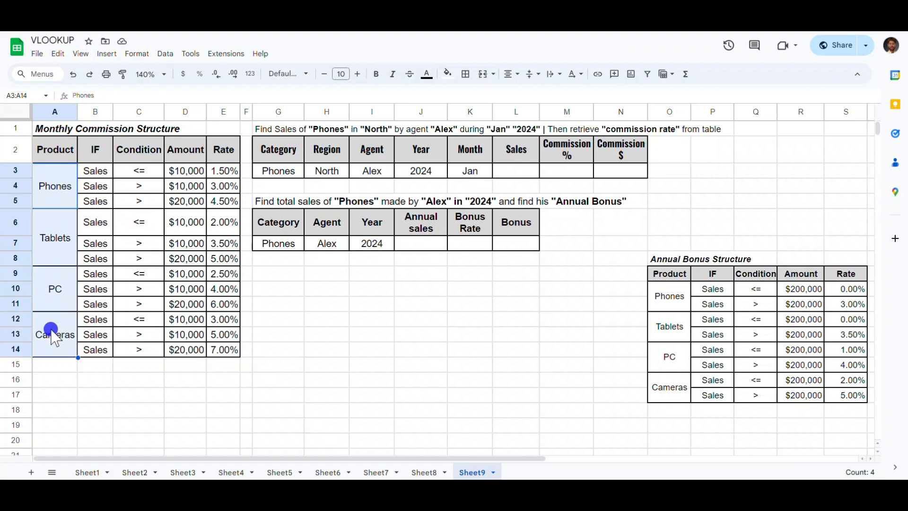
left_click_drag(224, 171, 237, 350)
left_click(296, 291)
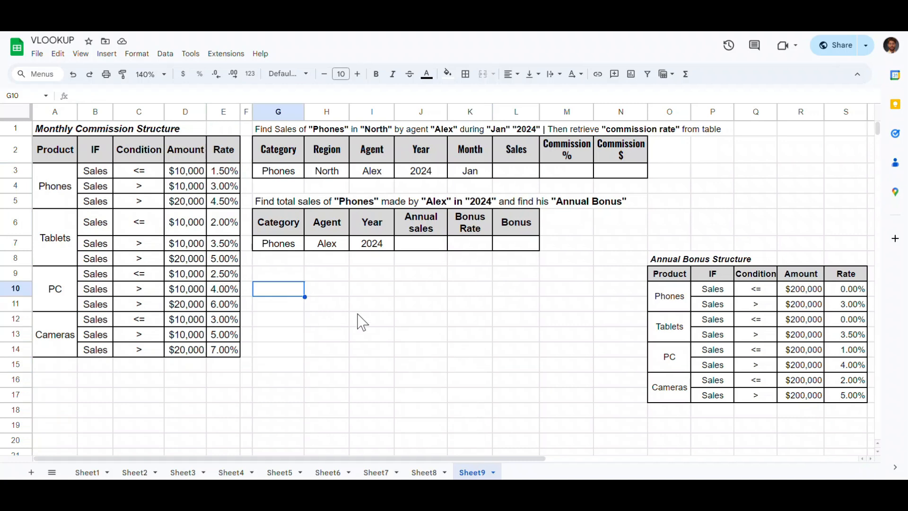
type("=")
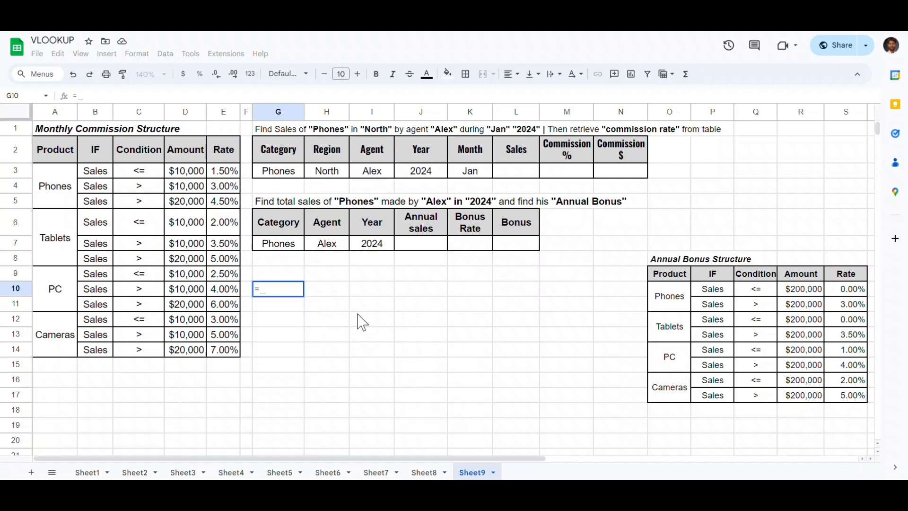
type("vlook")
key("Tab")
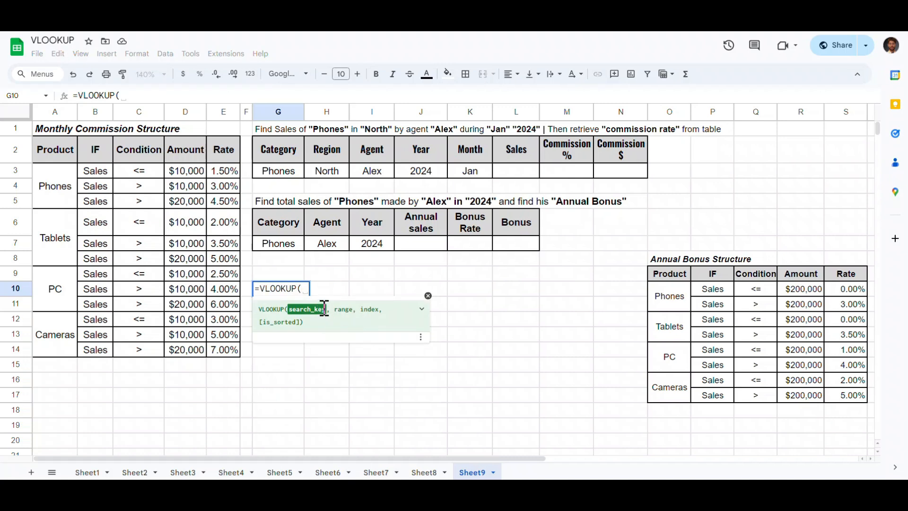
left_click_drag(325, 309, 290, 310)
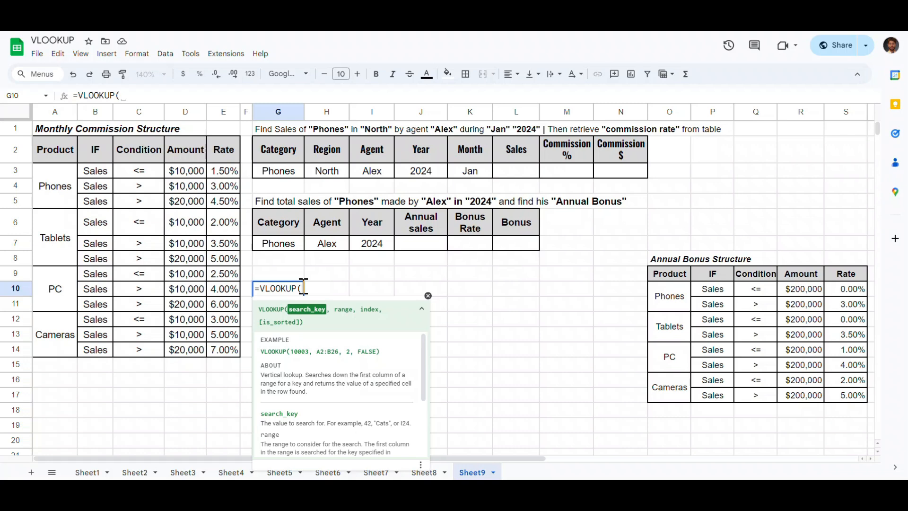
key("Escape")
Step: Begin an IF formula in G10 with an AND test for H3="North", I3 equal to the agent's name in quotes, and J3=2024
type("=IF(AND(")
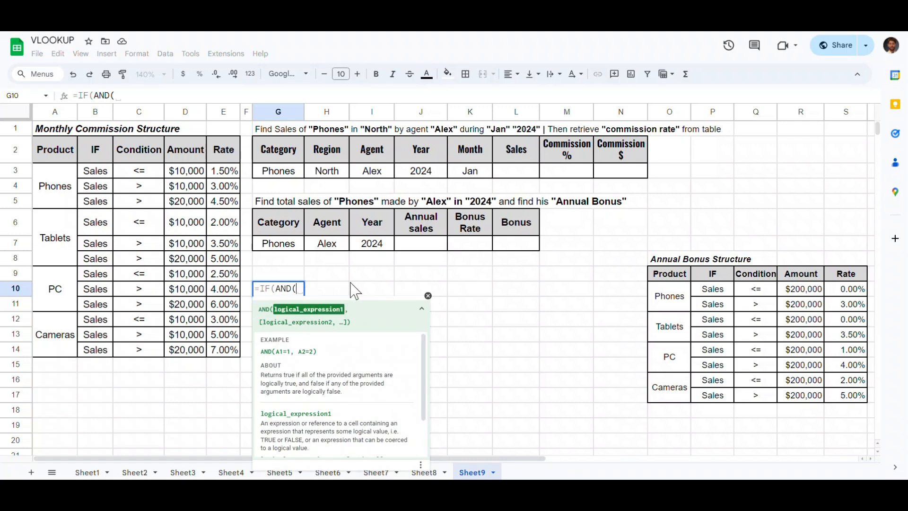
left_click(325, 173)
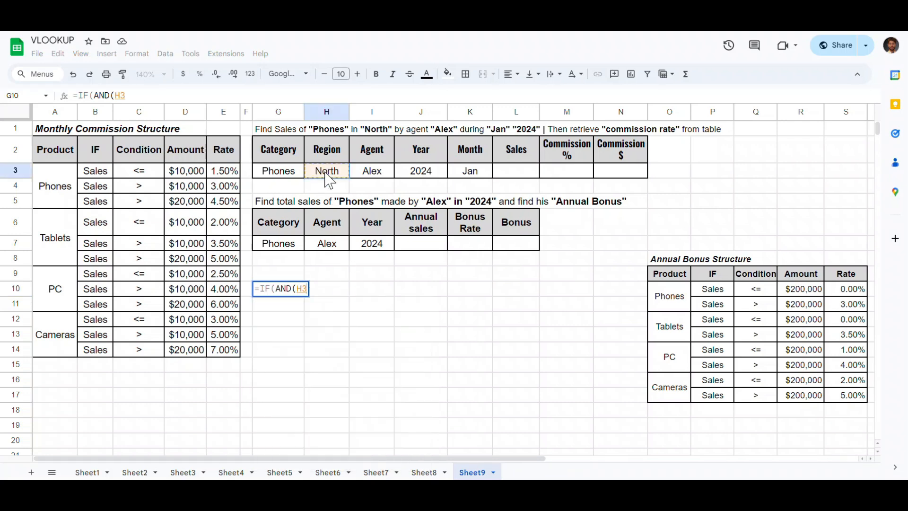
type("=\"North\",")
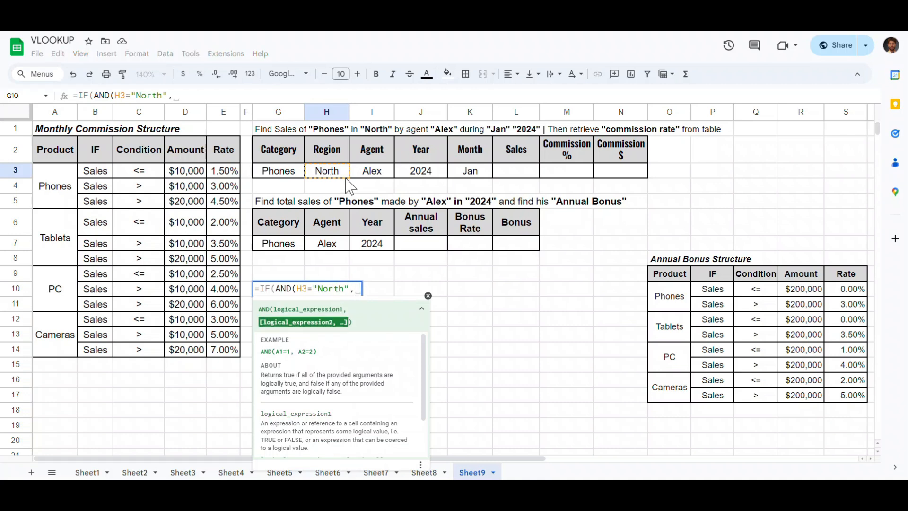
left_click(370, 175)
type("=\"Ale")
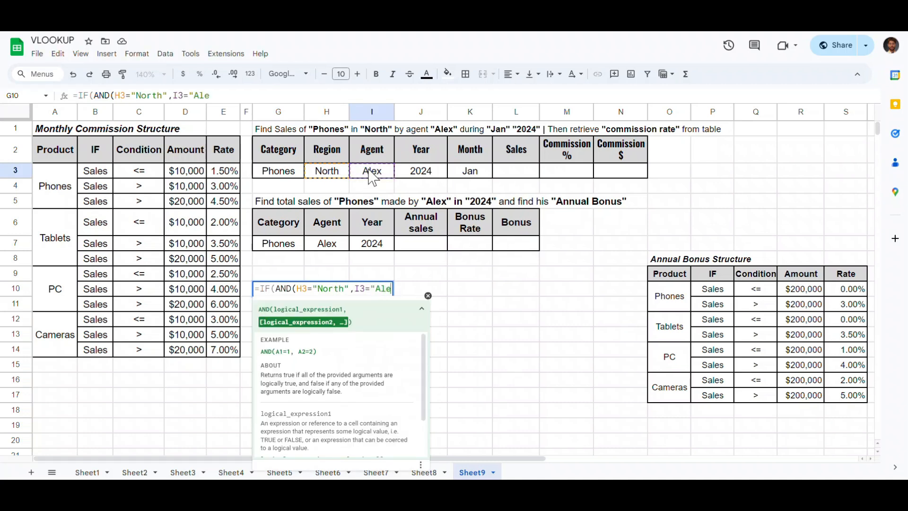
type("x\",")
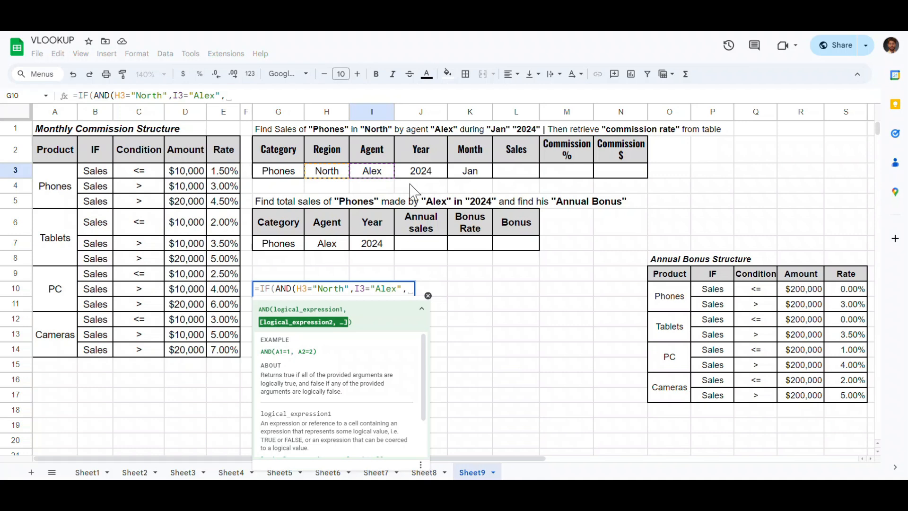
left_click(423, 178)
type("=2024)")
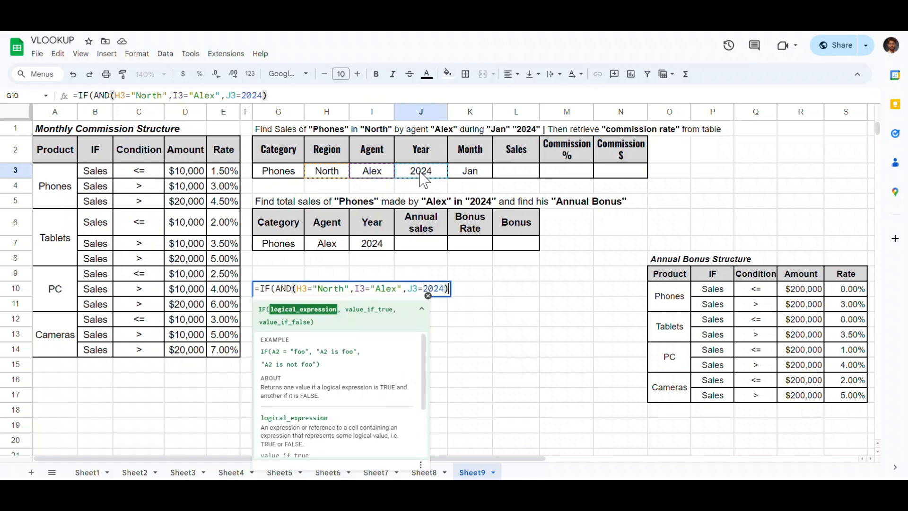
Step: Add a VLOOKUP as the IF's true value, searching for G3 in the absolute range Sheet8!$A$2:$P$33
type(", VLOOKUP(")
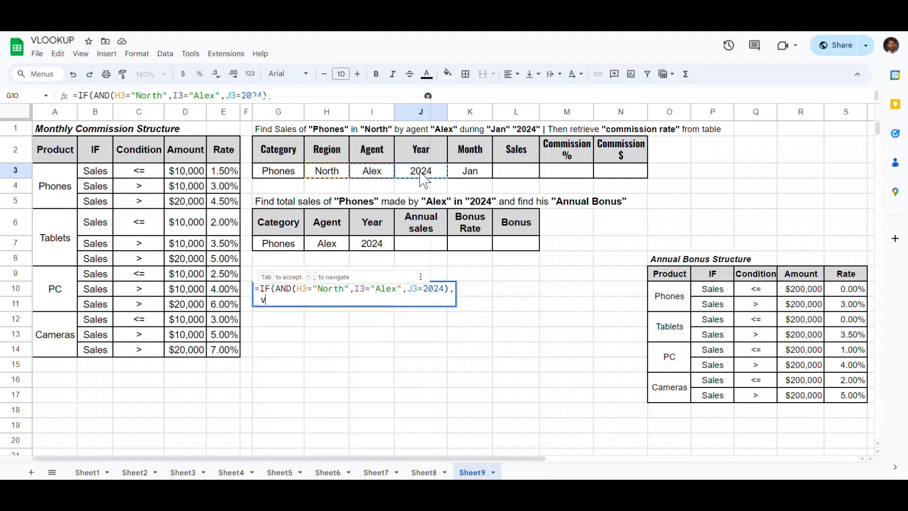
key("Tab")
left_click(421, 125)
left_click(287, 171)
type(",")
left_click(424, 472)
left_click(59, 144)
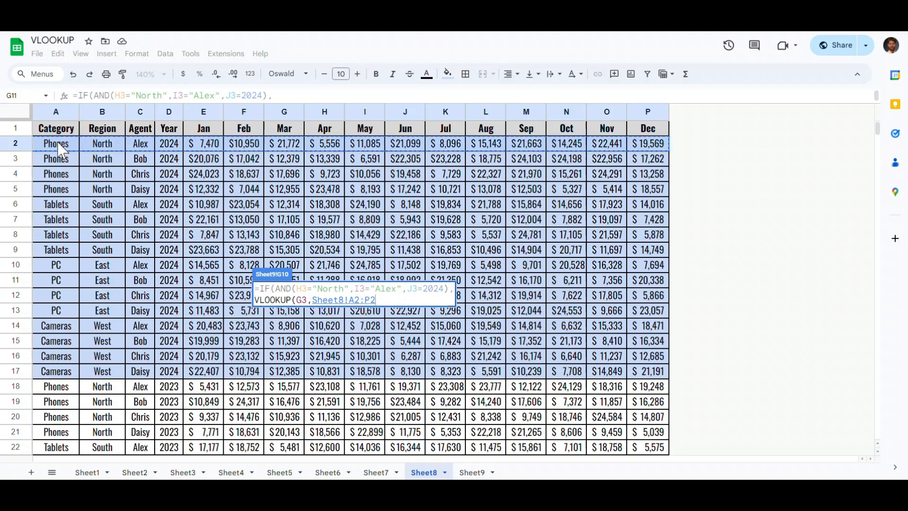
key("ctrl+shift+Right")
key("ctrl+shift+Down")
key("F4")
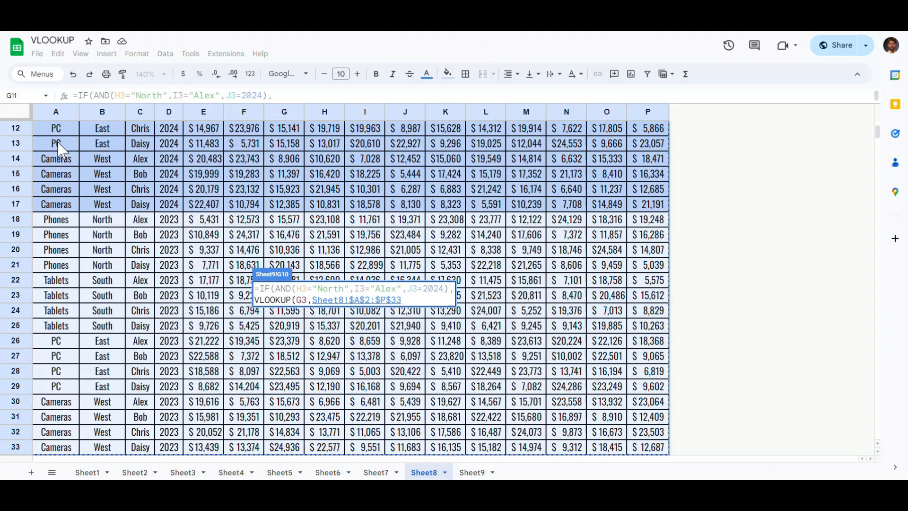
Step: Supply the VLOOKUP's column index with MATCH, looking up K3 in Sheet8!$A$1:$P$1 with search type 0
type(",")
left_click(472, 472)
type("MATCH(")
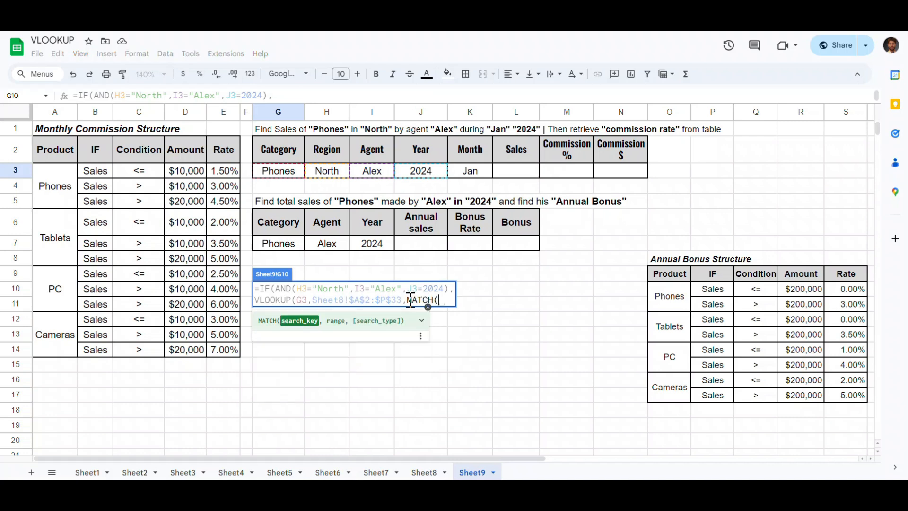
left_click(471, 171)
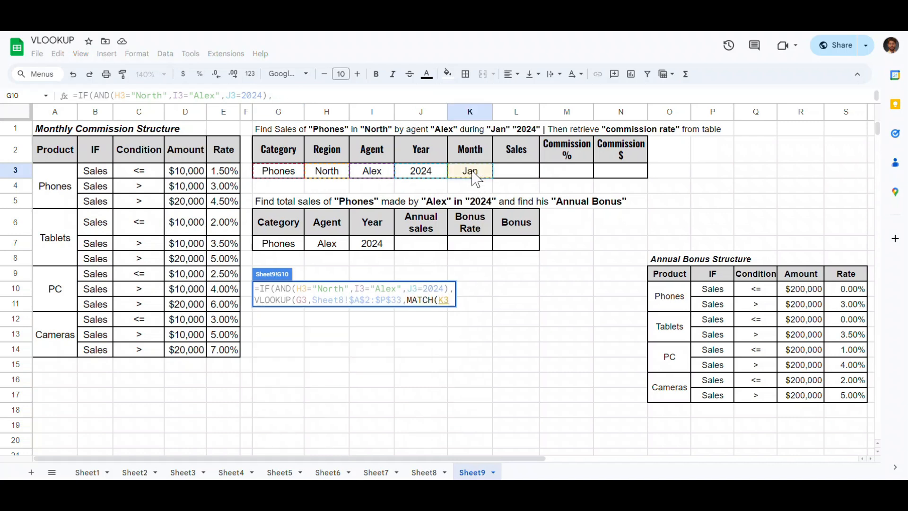
type(",")
left_click(424, 472)
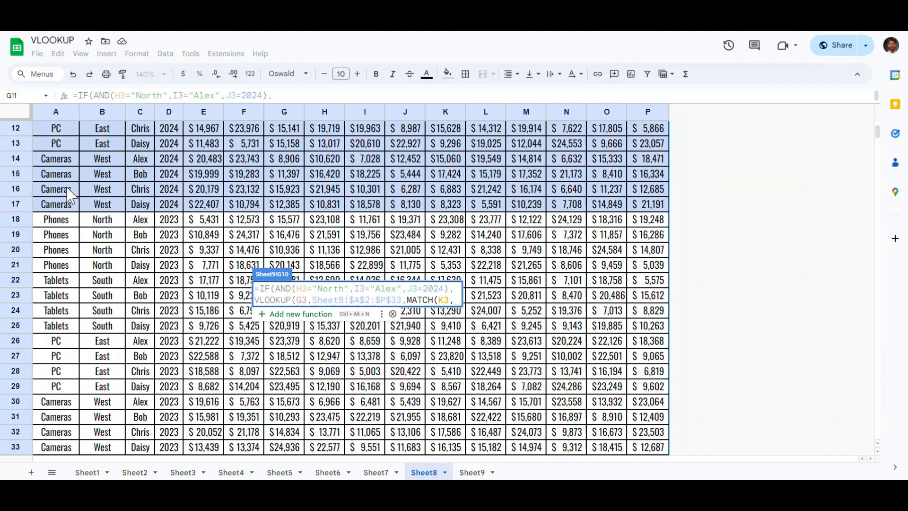
left_click(67, 131)
key("ctrl+shift+Right")
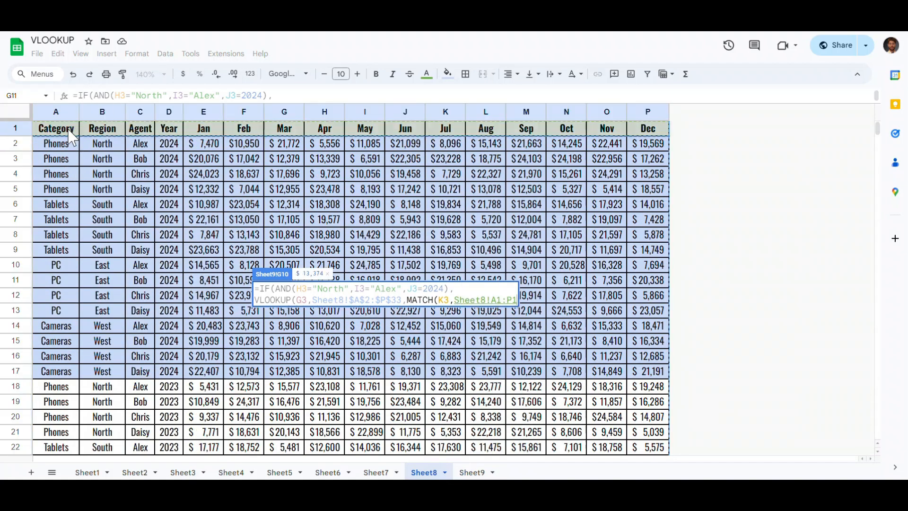
key("F4")
type(",")
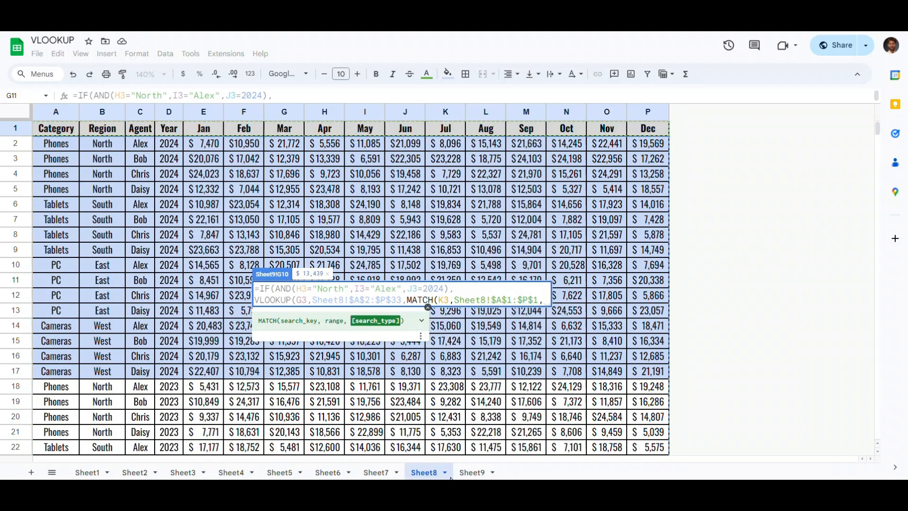
left_click(472, 472)
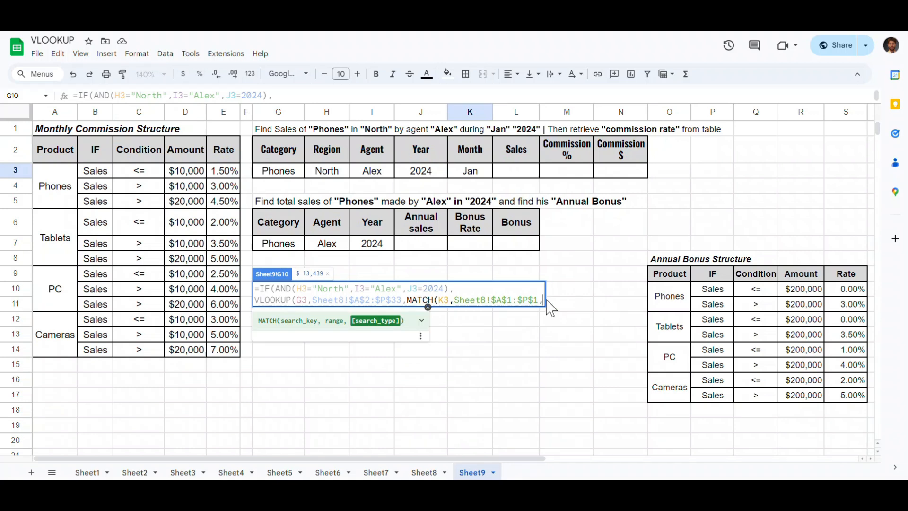
type("0)")
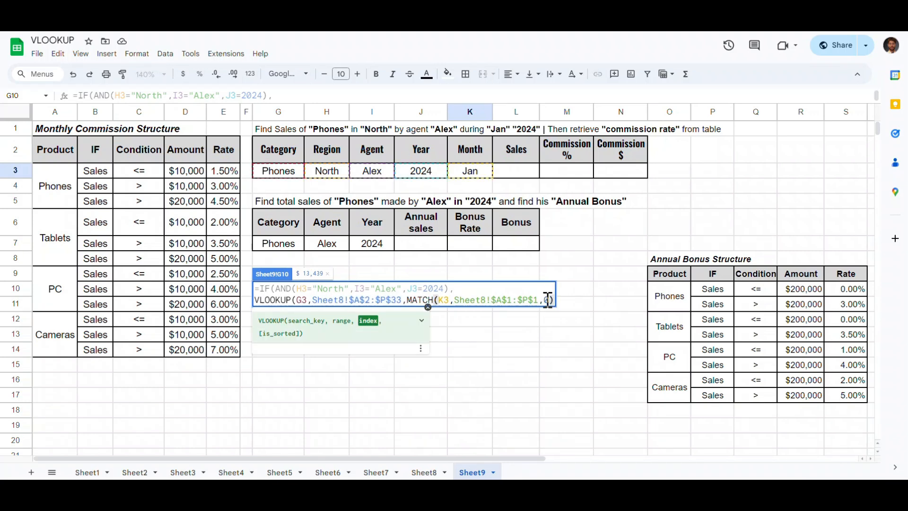
Step: Finish the VLOOKUP with false for an exact match, enter the formula and reselect G10
type(",false)")
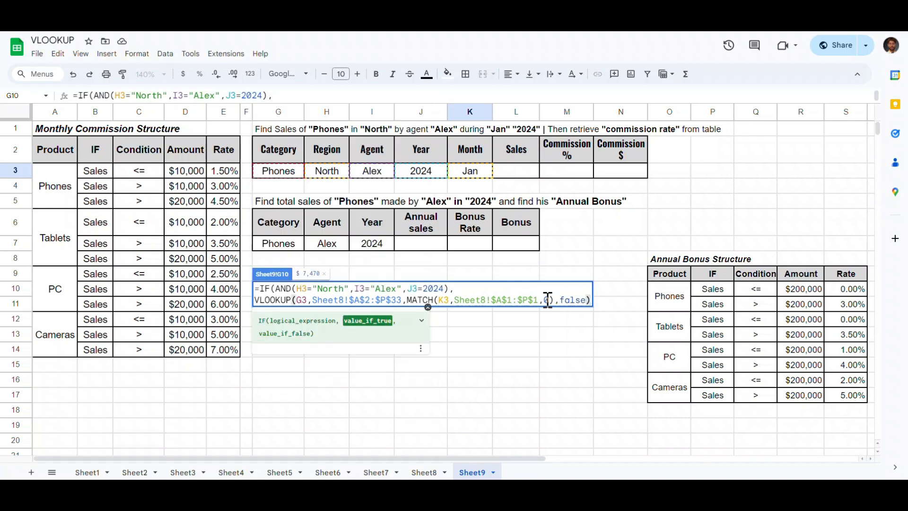
key("Return")
key("Up")
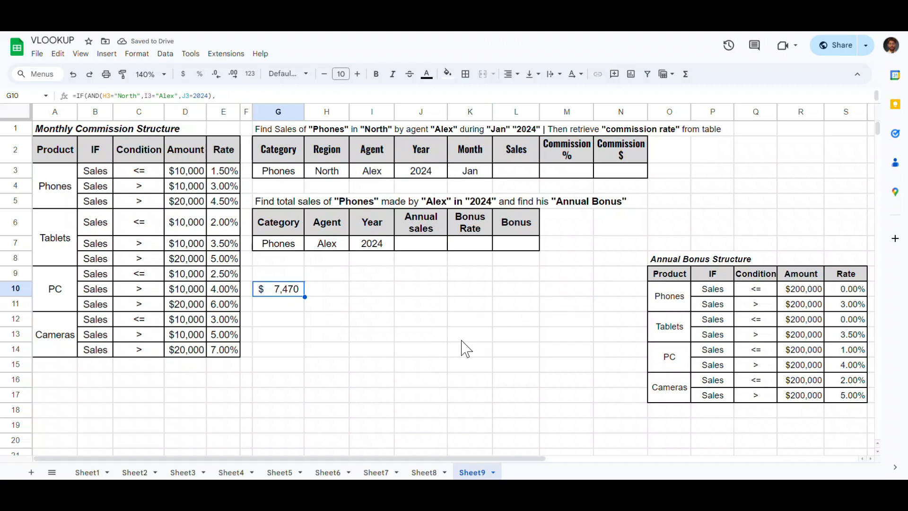
Step: Fill cells A2:E2 on Sheet8 with yellow to highlight the matching January sales record
left_click(422, 472)
left_click_drag(50, 144, 208, 147)
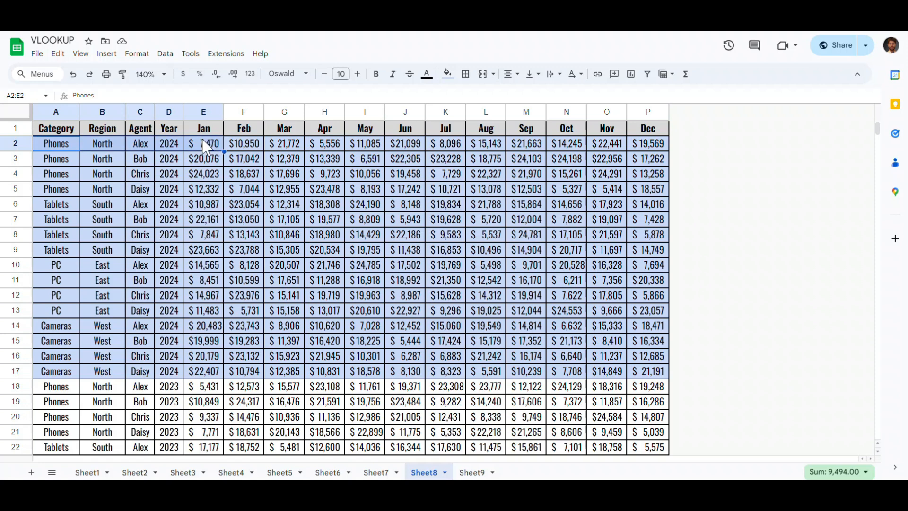
left_click(447, 74)
left_click(492, 129)
left_click(274, 240)
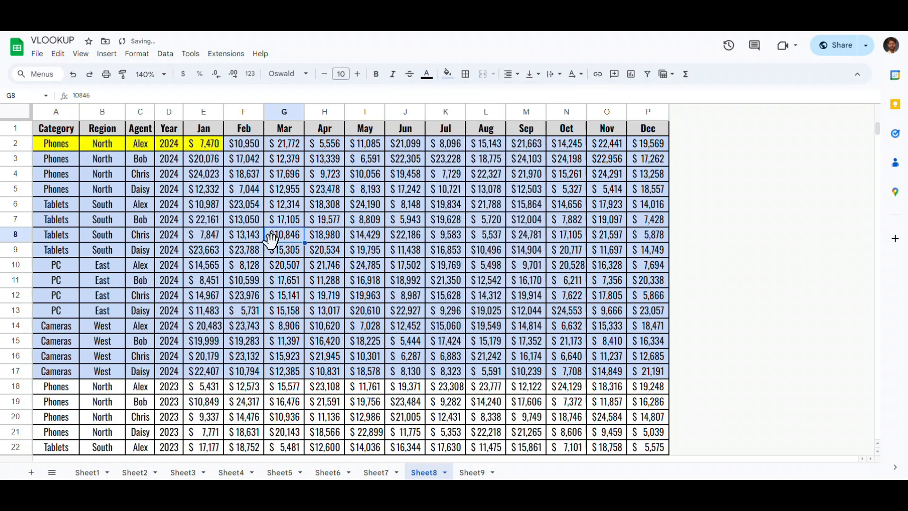
Step: Review the full IF formula in Sheet9's cell G10 without changing it
left_click(471, 472)
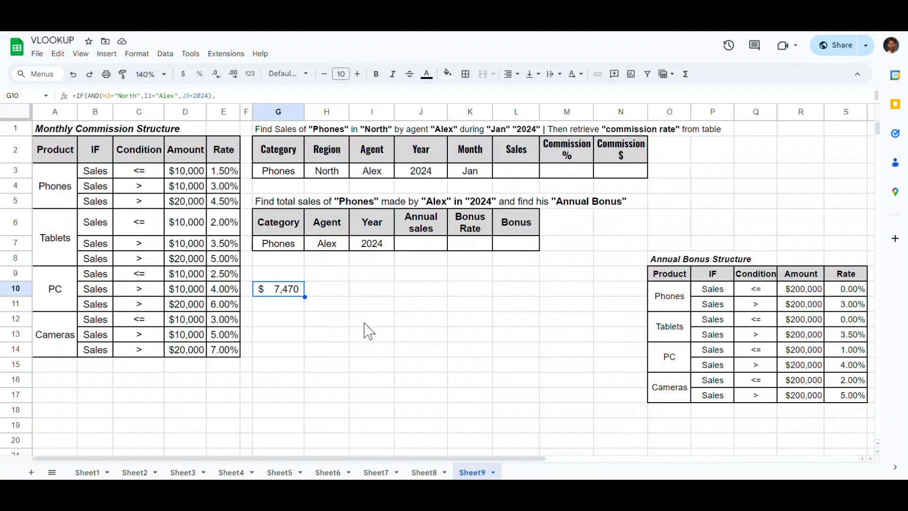
double_click(287, 290)
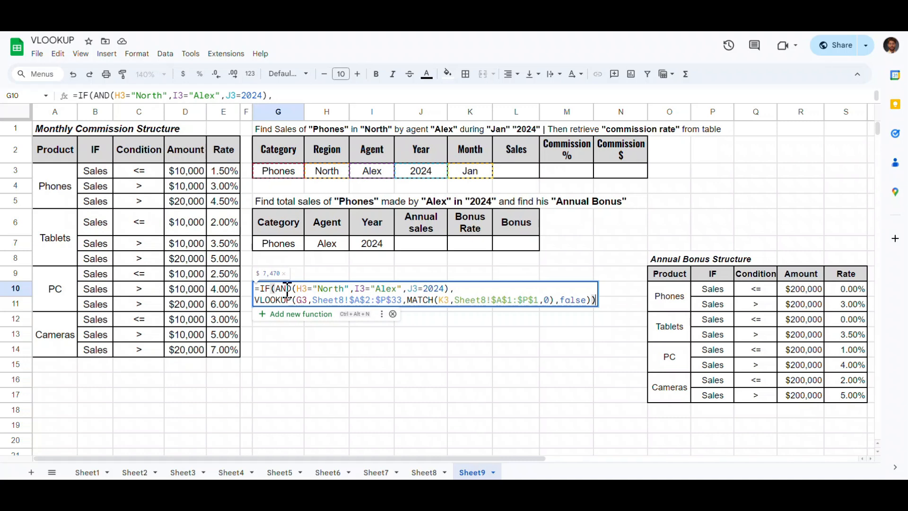
key("Escape")
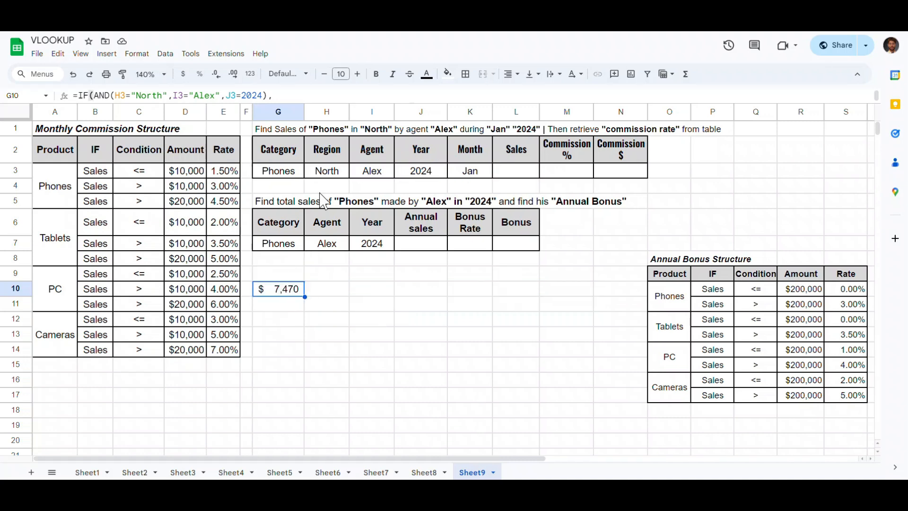
Step: Replace the agent in Sheet9's I3 with the agent's name from row 3 of Sheet8, and select G10 to check it
left_click(327, 170)
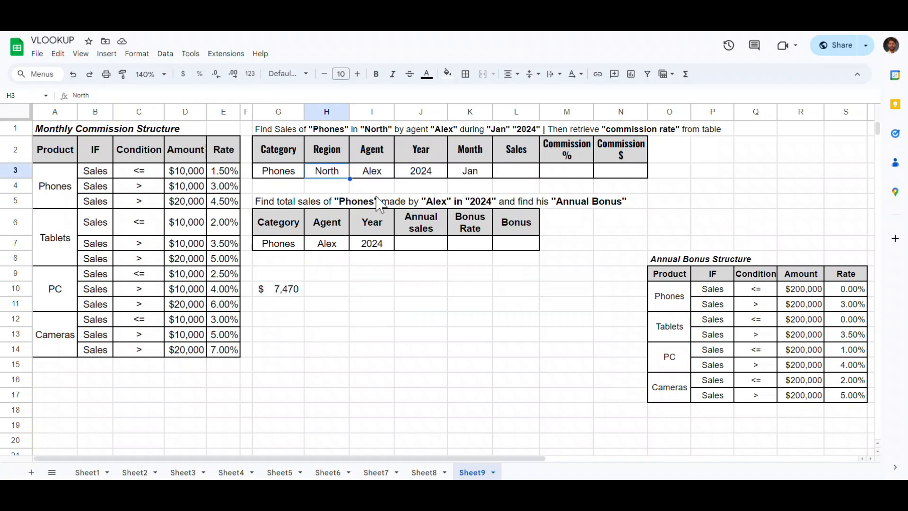
key("Tab")
type("Bo")
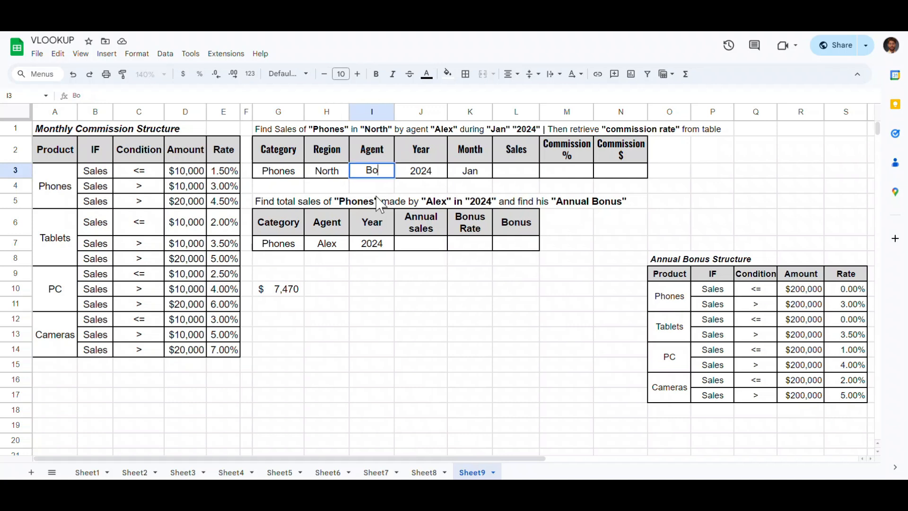
type("b")
key("Return")
left_click(286, 291)
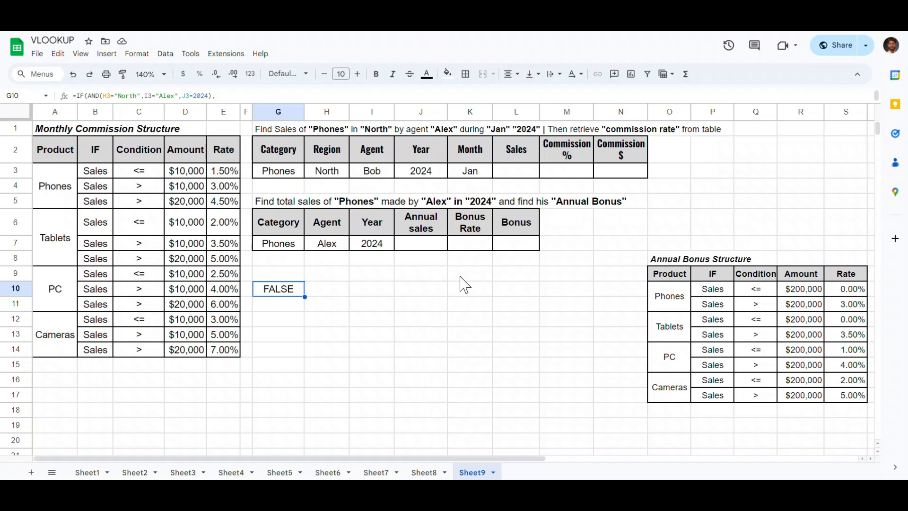
Step: Examine the 2024 Phones record in row 3 of Sheet8 and its January sales, and return to G10 on Sheet9
left_click(424, 472)
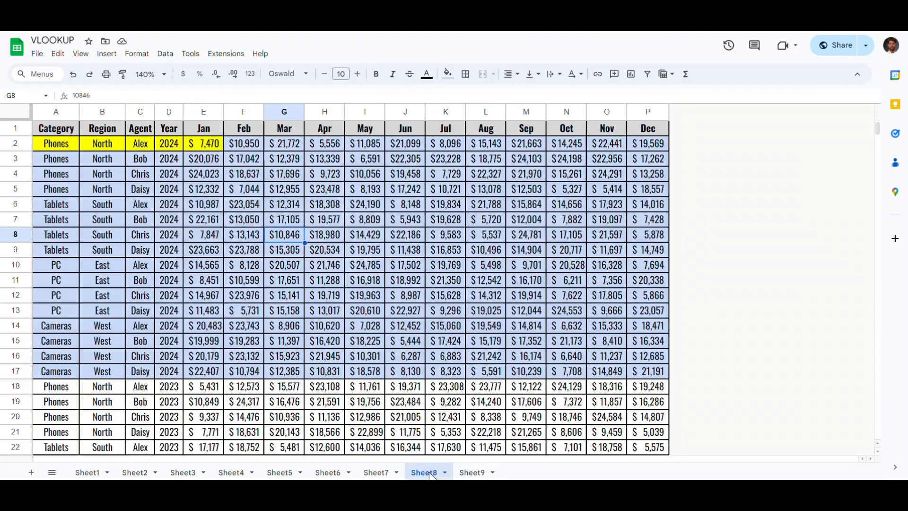
left_click(54, 159)
left_click_drag(55, 161, 175, 164)
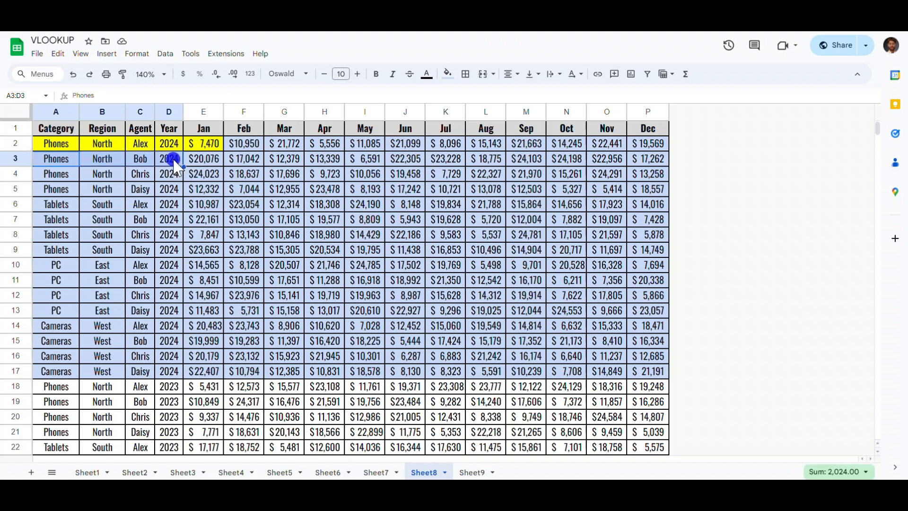
left_click(200, 162)
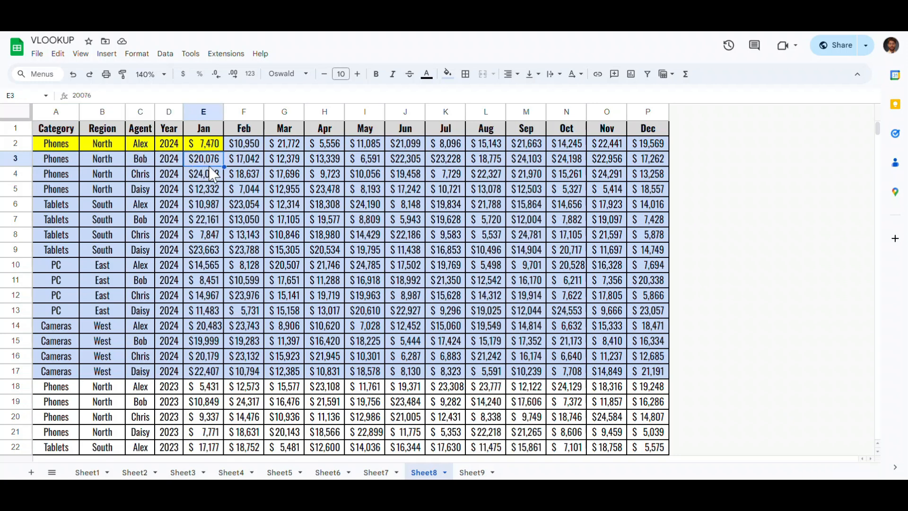
left_click(472, 472)
left_click(277, 290)
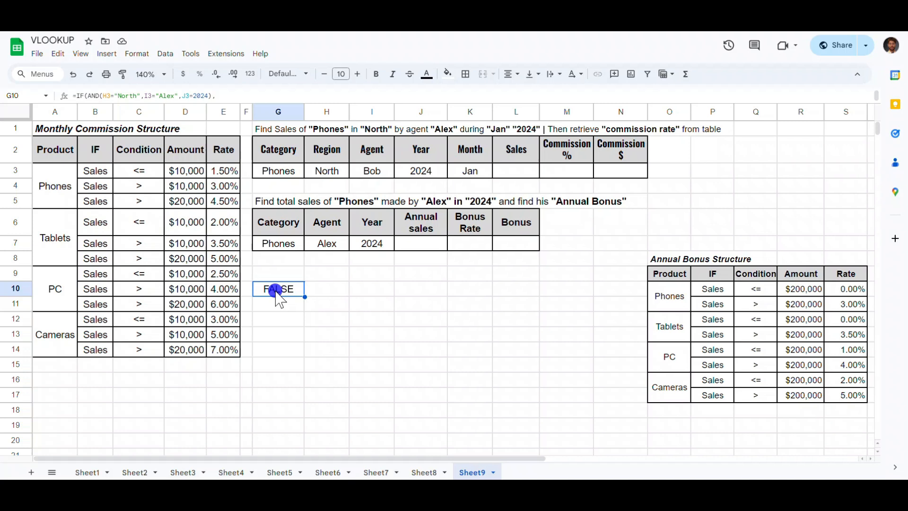
Step: Copy the IF expression in G10 and paste it inside the same formula as the outer IF's value-if-false argument
double_click(277, 289)
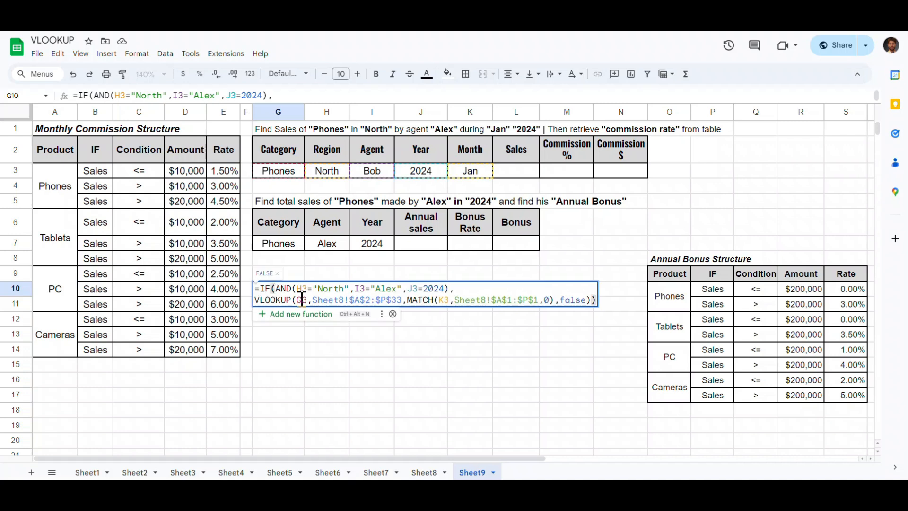
left_click_drag(318, 287, 345, 289)
left_click(377, 289)
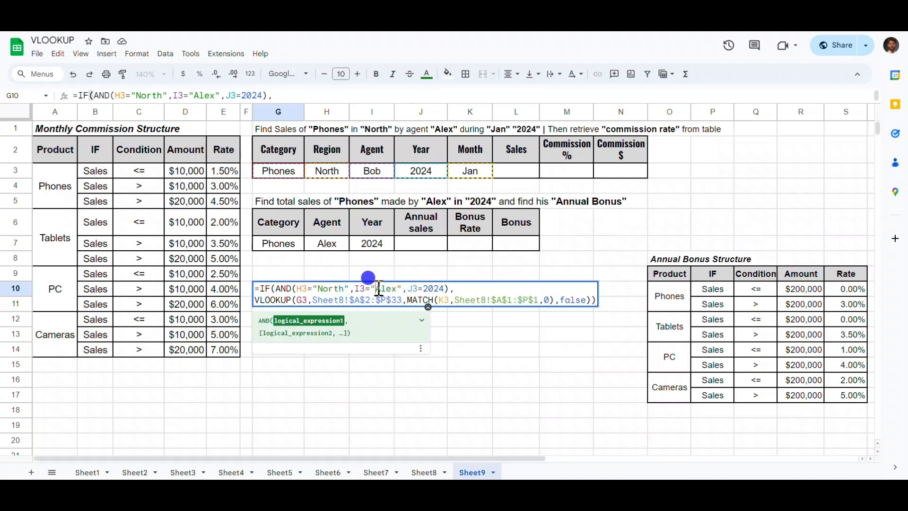
double_click(386, 289)
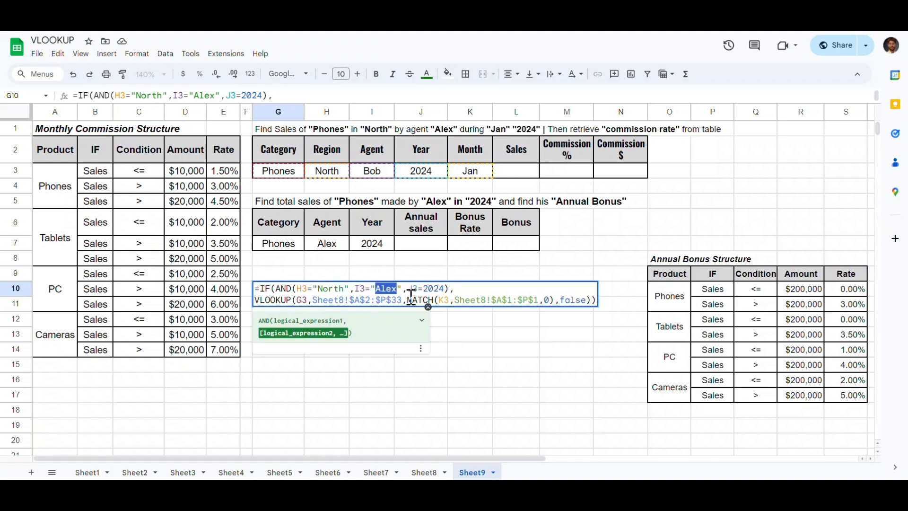
left_click_drag(591, 299, 263, 289)
key("ctrl+c")
left_click(593, 300)
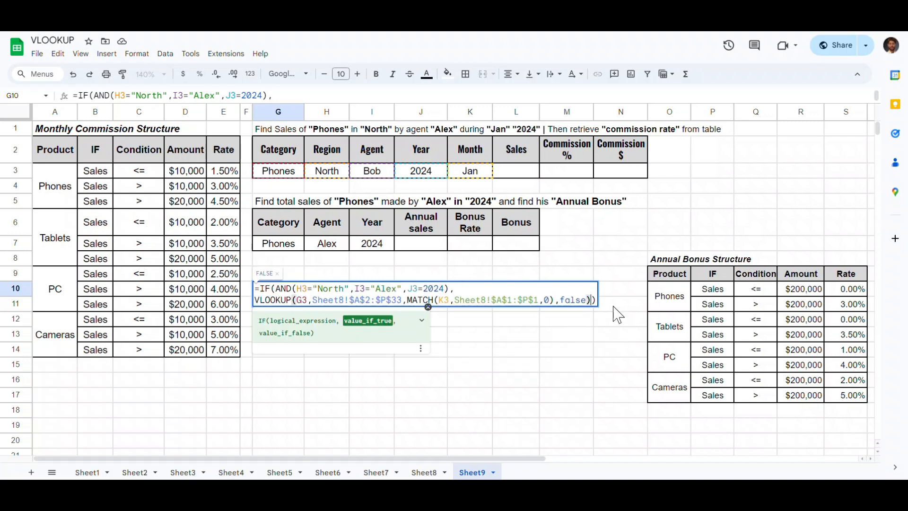
type(",")
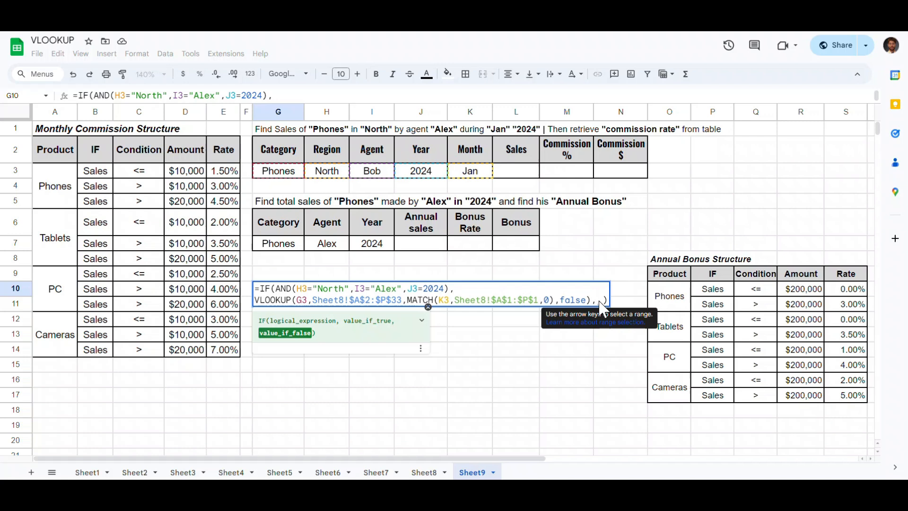
key("ctrl+v")
Step: Set the nested IF's I3 criterion to the agent name now in I3, add "N/A" as its false value, and enter the formula
double_click(729, 305)
type("Bob")
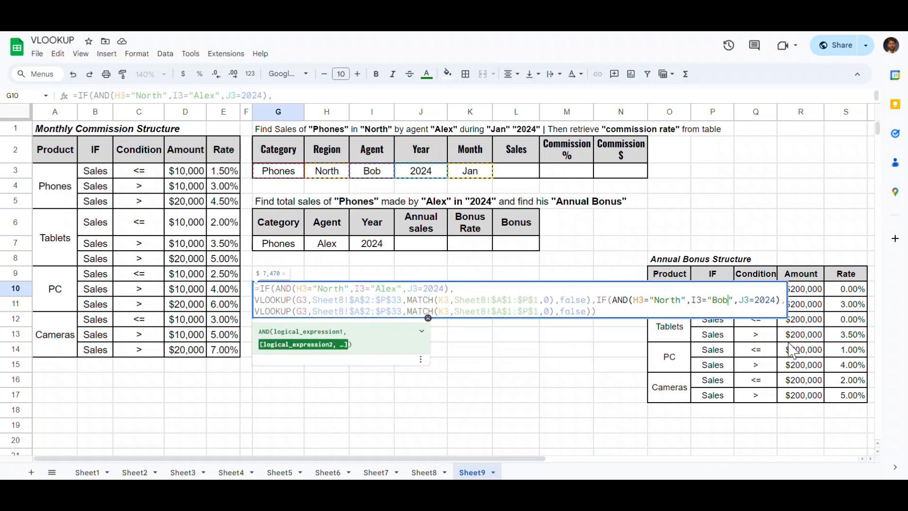
left_click(591, 312)
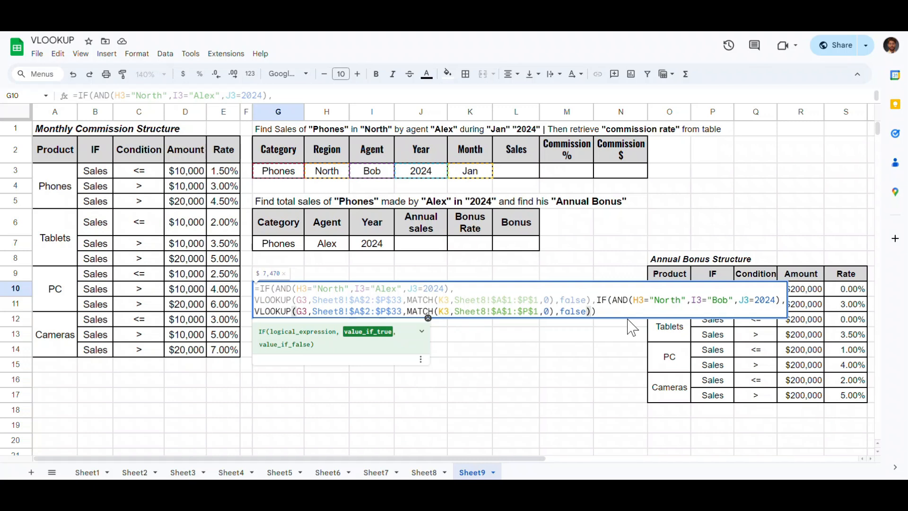
type(",\"N/")
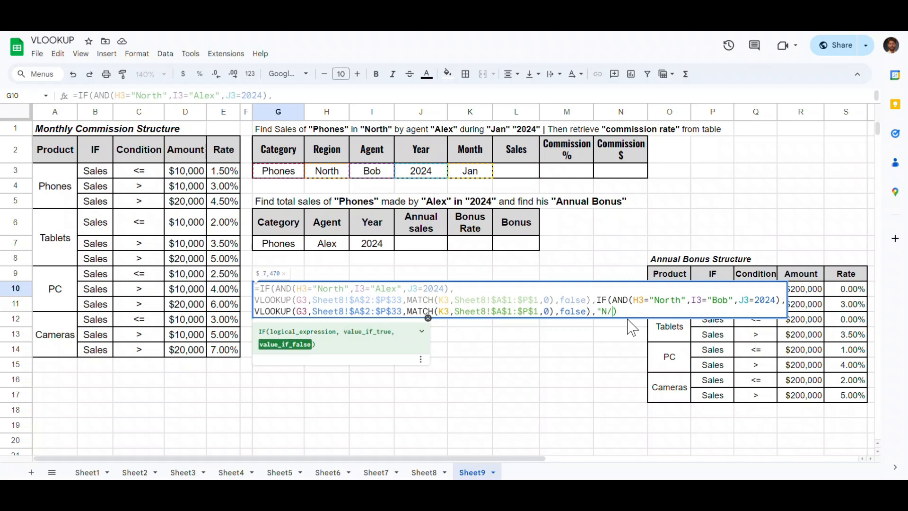
type("A:")
key("BackSpace")
type("\")")
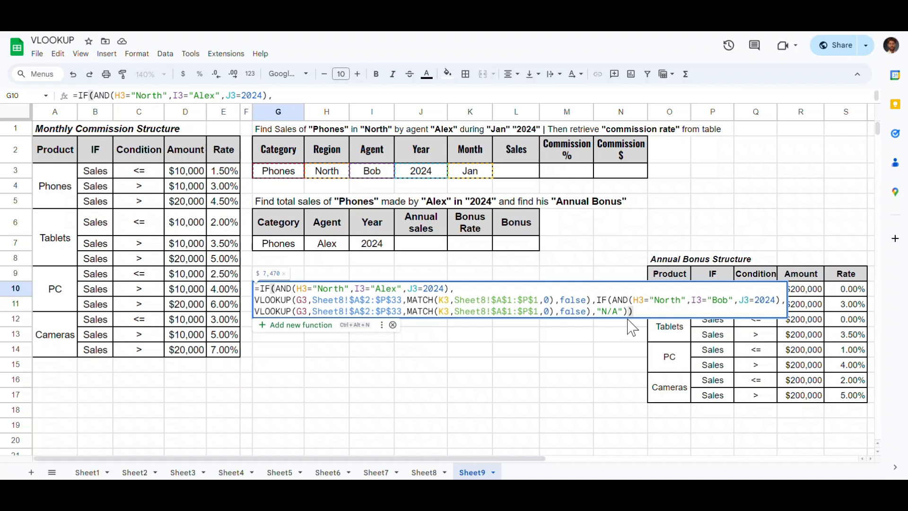
key("Return")
key("Up")
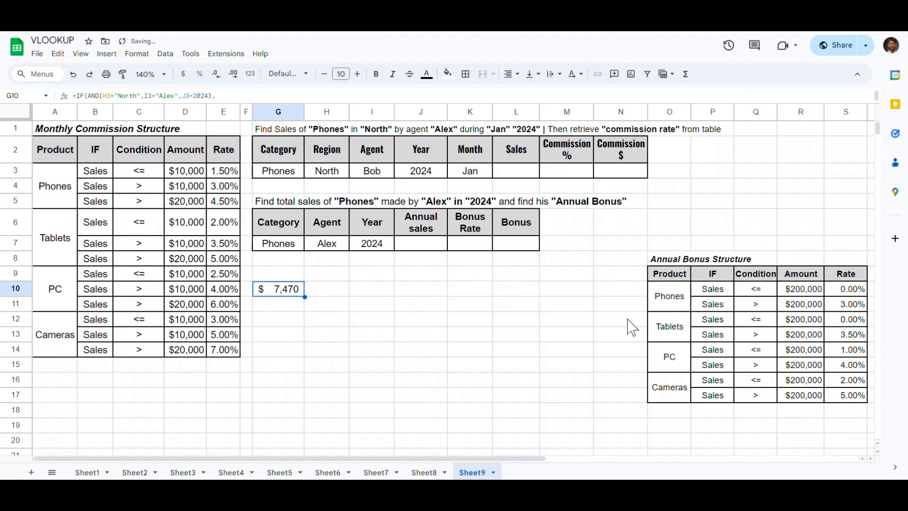
Step: Compare G10's result with the selected agent's January sales in E3 of Sheet8, and review the nested IF formula
left_click(379, 176)
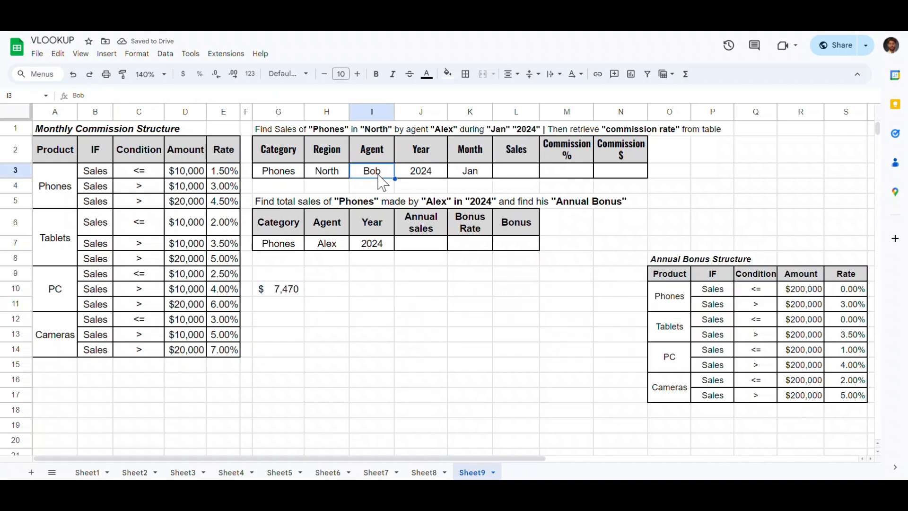
left_click(280, 300)
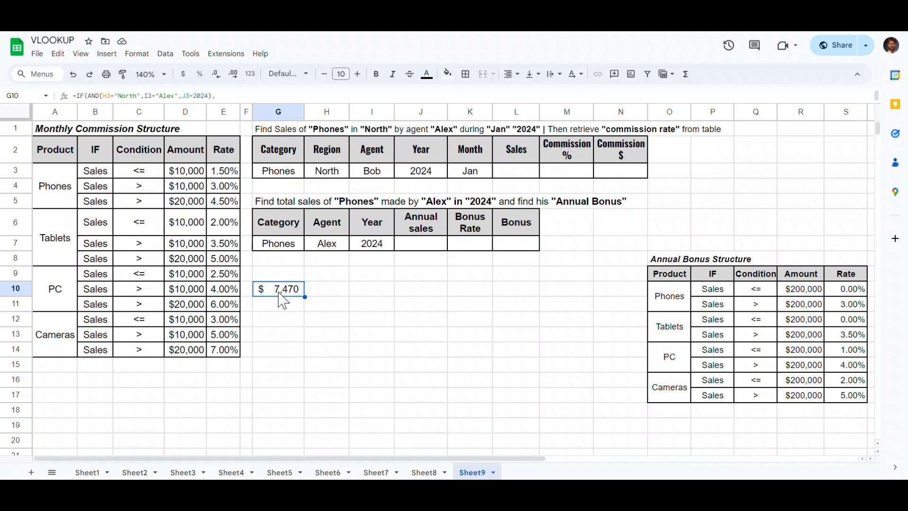
left_click(424, 472)
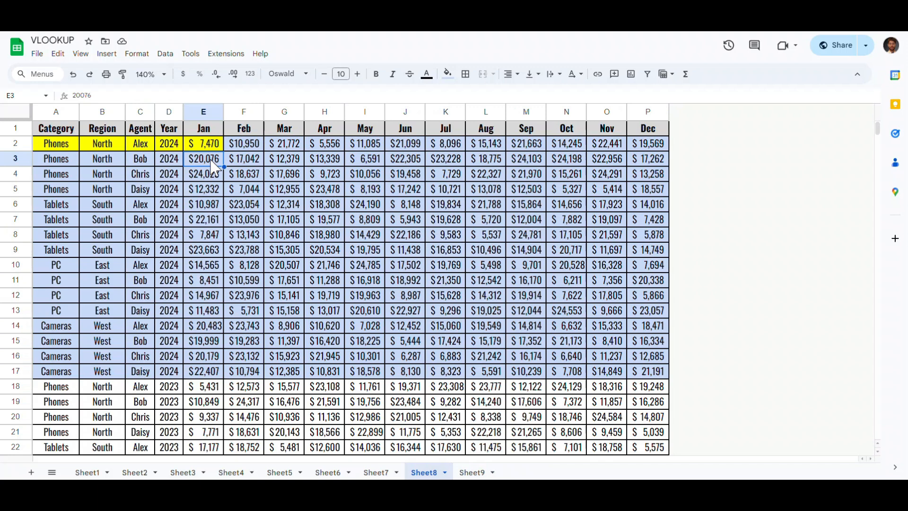
left_click(472, 472)
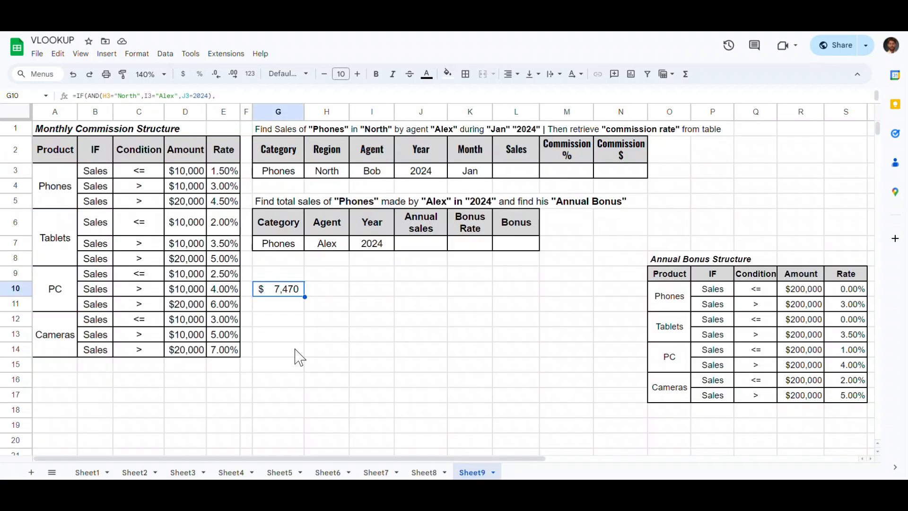
double_click(276, 295)
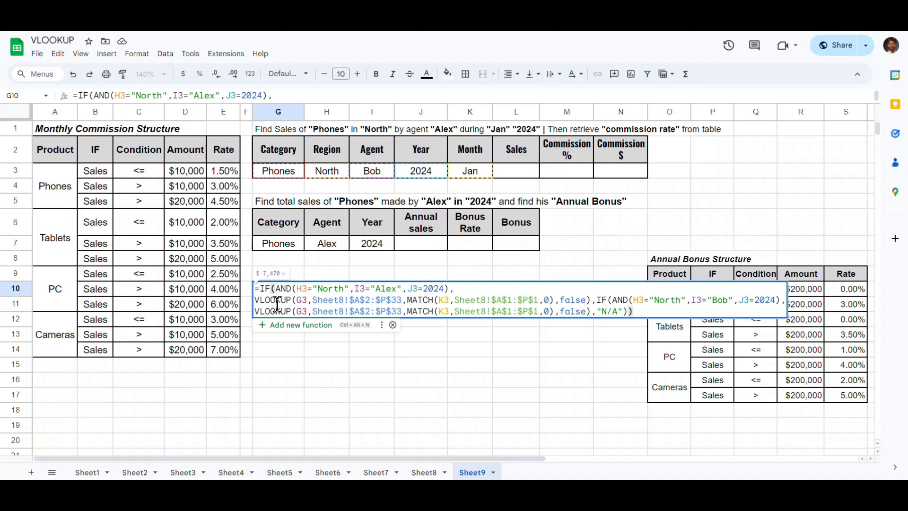
key("Return")
key("Down")
key("Right")
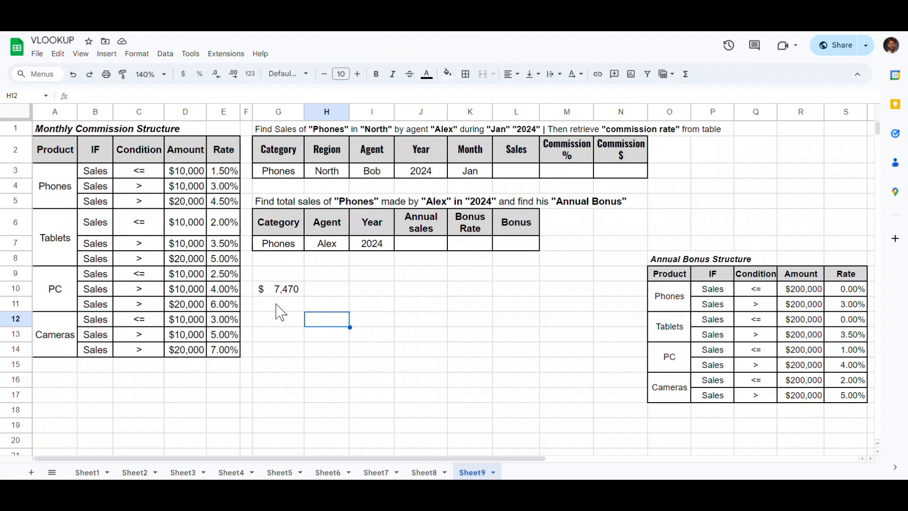
Step: Insert a column before Category on Sheet8 and enter "Unique Key" as its header in A1
left_click(424, 472)
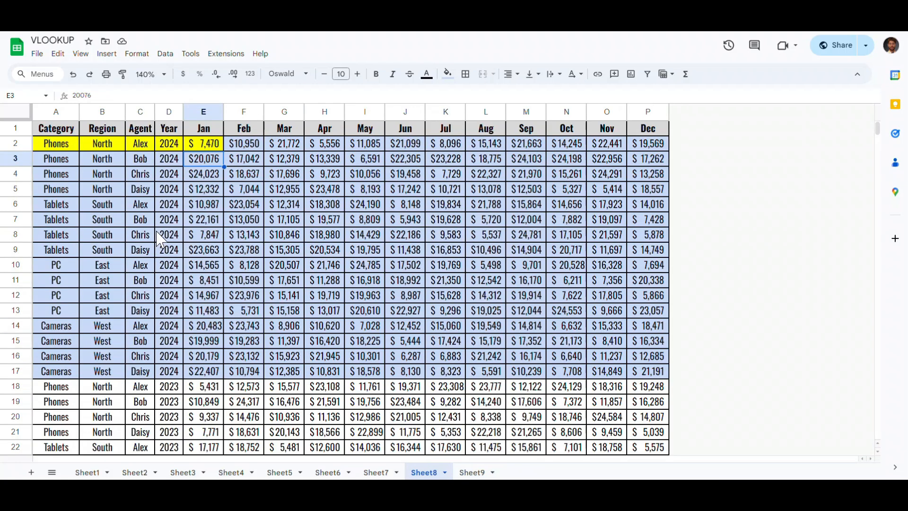
right_click(56, 111)
left_click(96, 208)
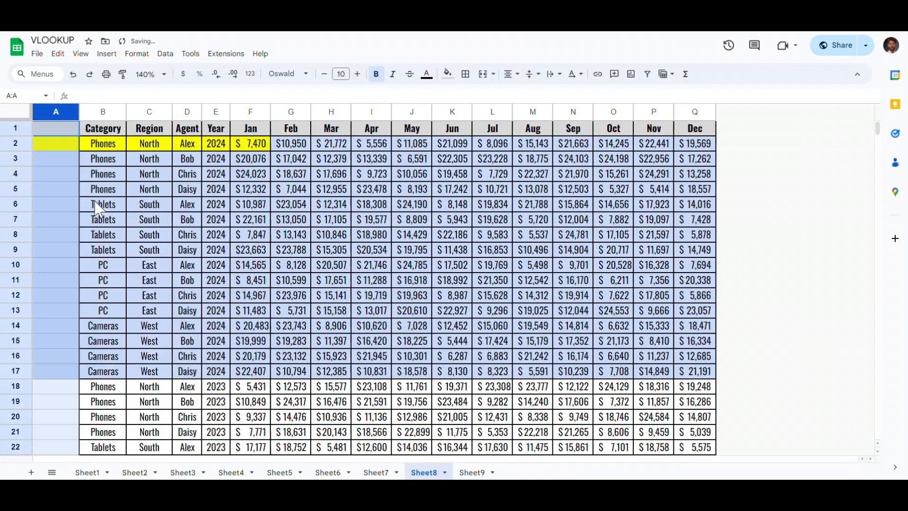
left_click(74, 134)
type("Unique Key")
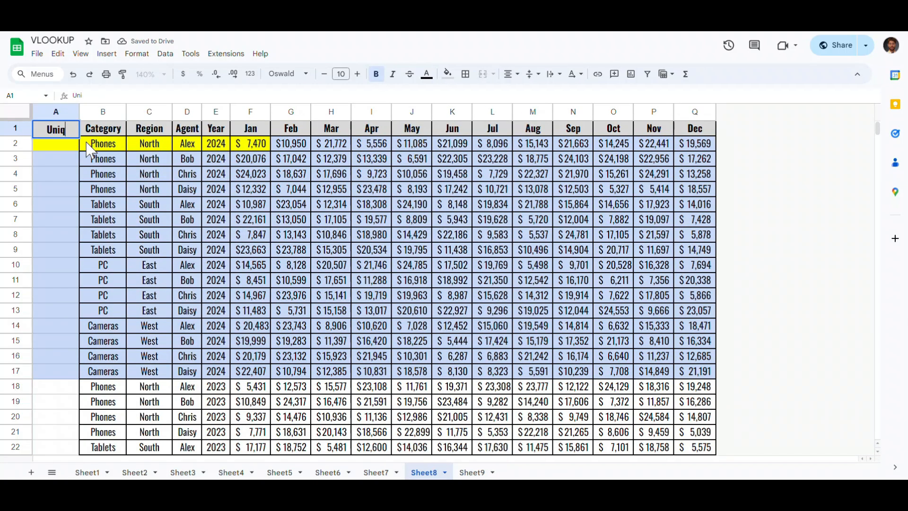
key("Return")
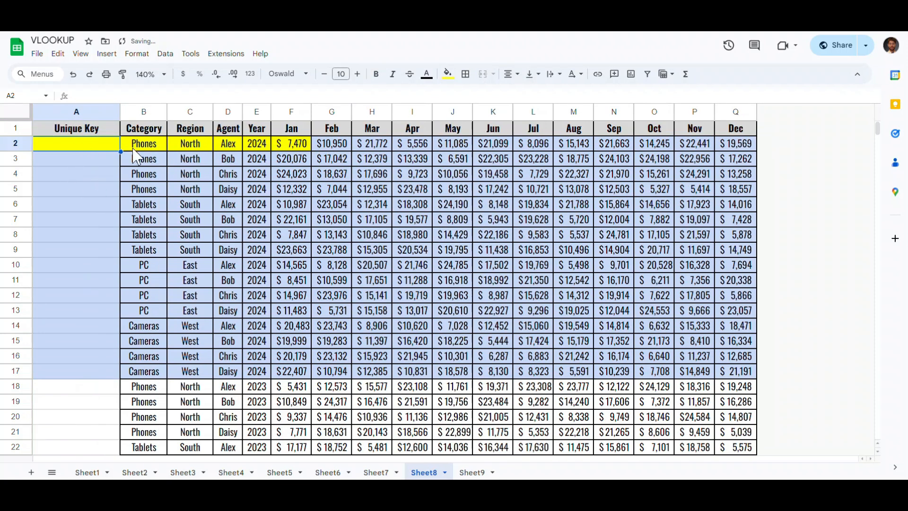
Step: Enter a CONCATENATE formula in A2 that joins the category, region, agent and year from B2, C2, D2 and E2
left_click(143, 143)
left_click_drag(143, 143, 255, 143)
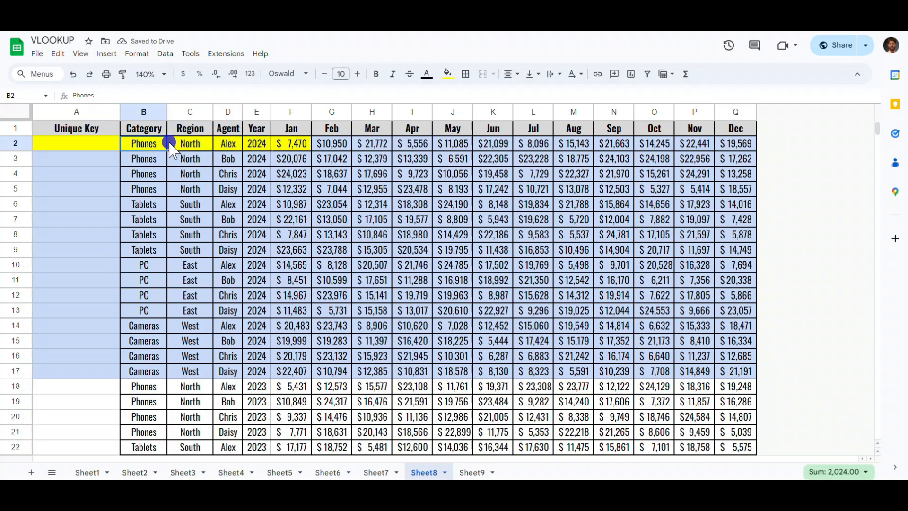
left_click_drag(148, 144, 254, 142)
left_click(77, 144)
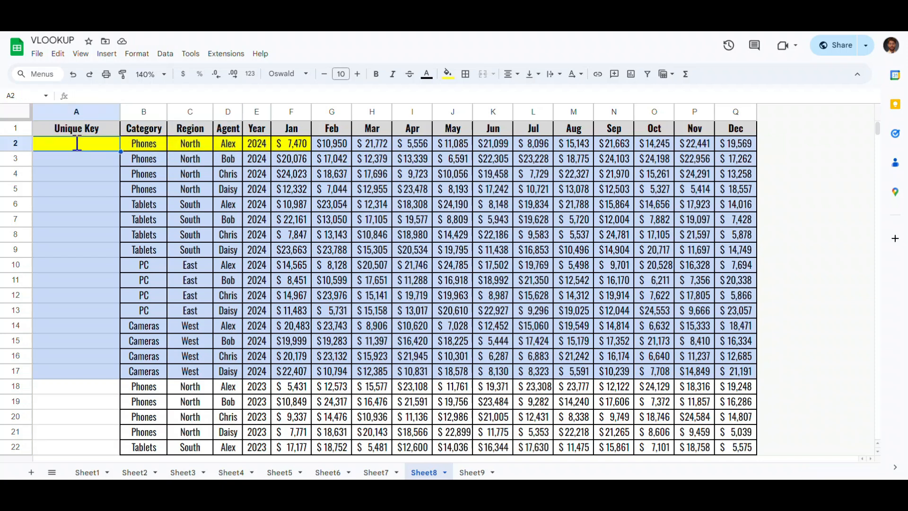
type("=conca")
key("Down")
key("Tab")
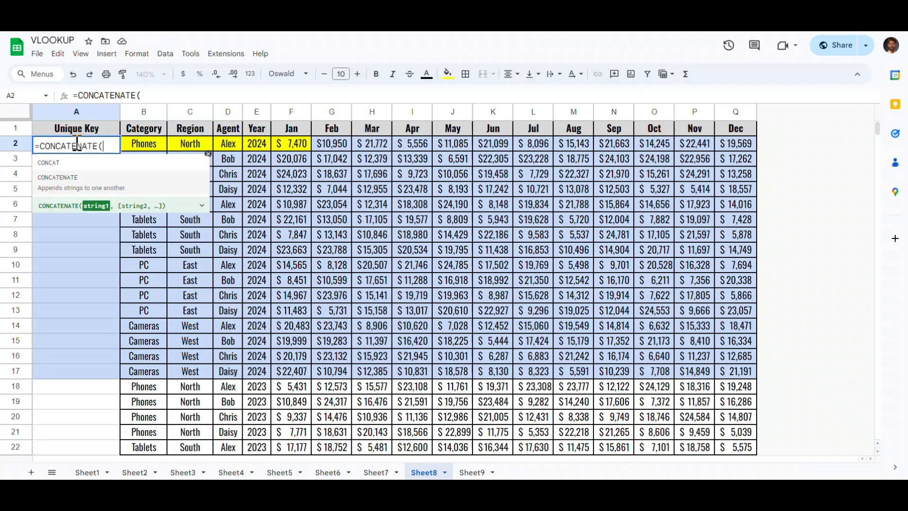
left_click(154, 145)
type(",")
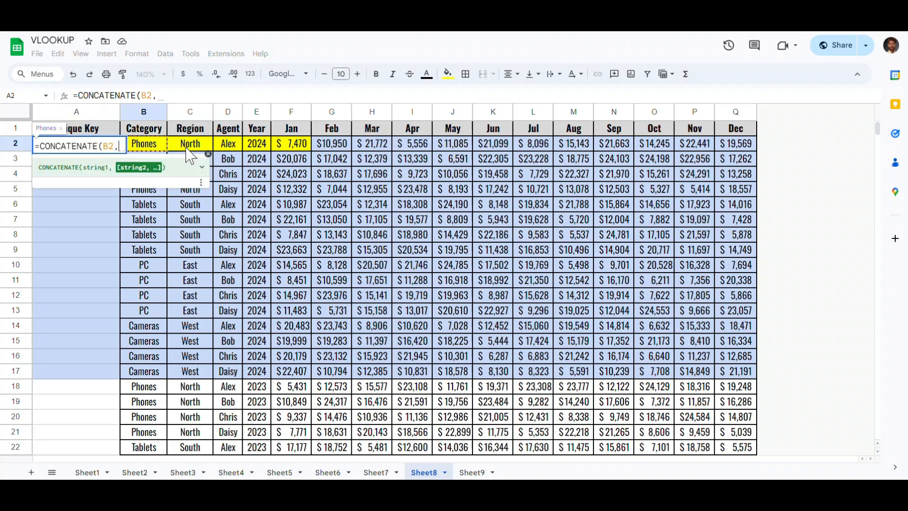
left_click(190, 145)
type(",")
left_click(232, 145)
type(",")
left_click(261, 145)
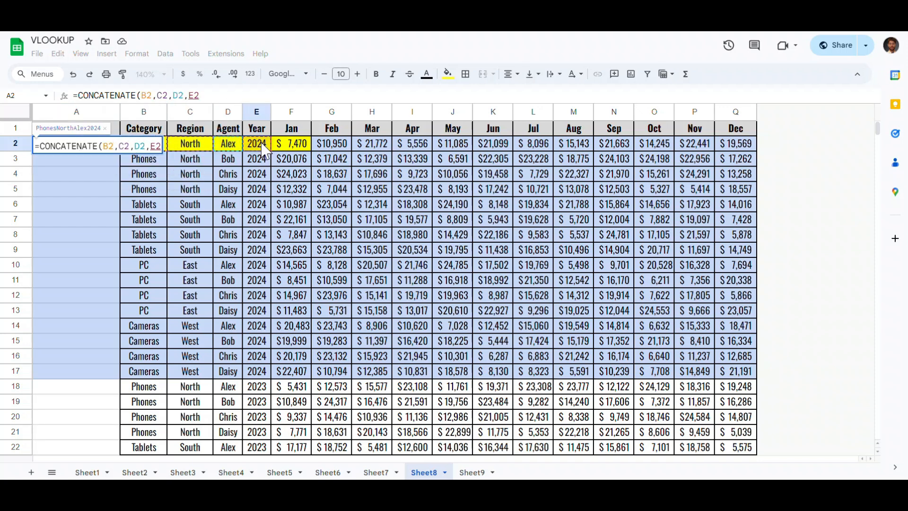
key("Return")
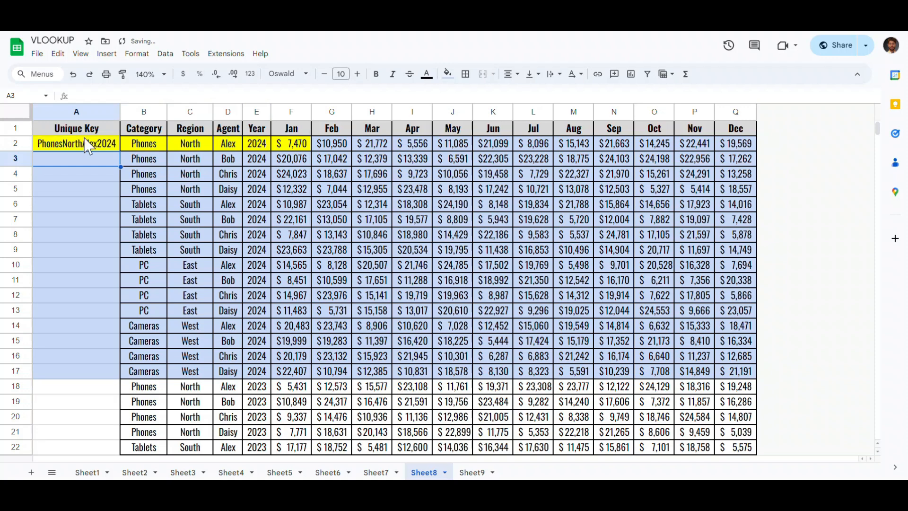
Step: Fill the unique key formula from A2 down the rest of column A and return to Sheet9
left_click(99, 145)
double_click(121, 150)
scroll(172, 266, "down", 5)
scroll(172, 265, "up", 5)
left_click(471, 472)
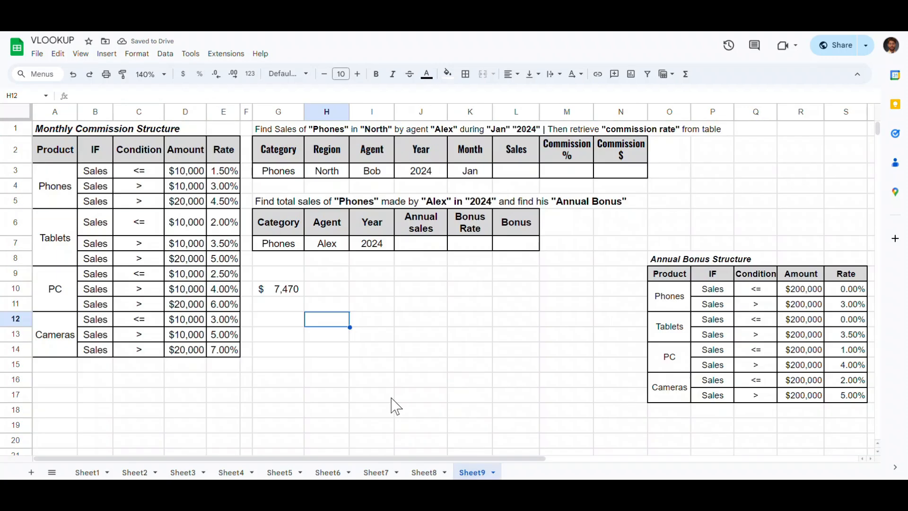
left_click(327, 305)
type("=vlo")
key("Tab")
key("Escape")
Step: Start a VLOOKUP in G11 whose search key is CONCATENATE of the criteria cells G3, H3, I3 and J3
key("Left")
type("=vl")
key("Tab")
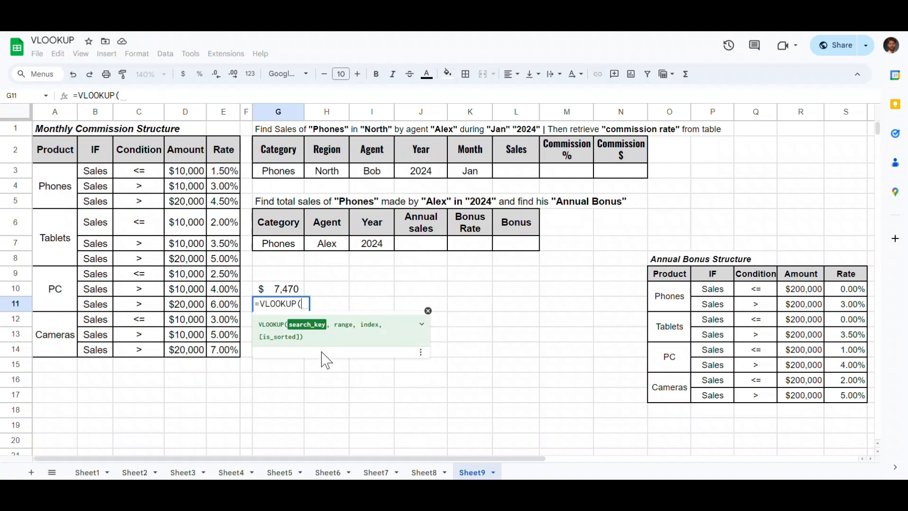
left_click_drag(326, 323, 291, 323)
left_click(295, 327)
type("conca")
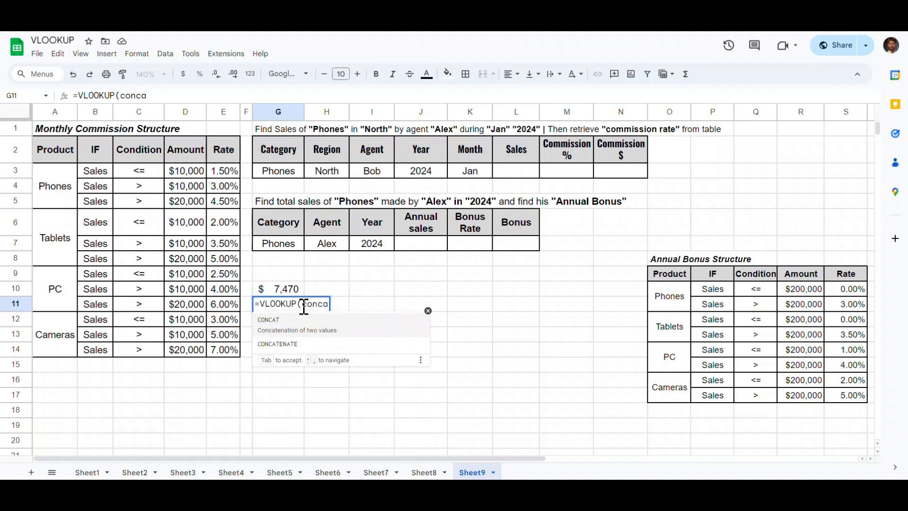
key("Tab")
left_click(284, 173)
type(",")
left_click(326, 174)
type(",")
left_click(372, 171)
type(",")
left_click(418, 172)
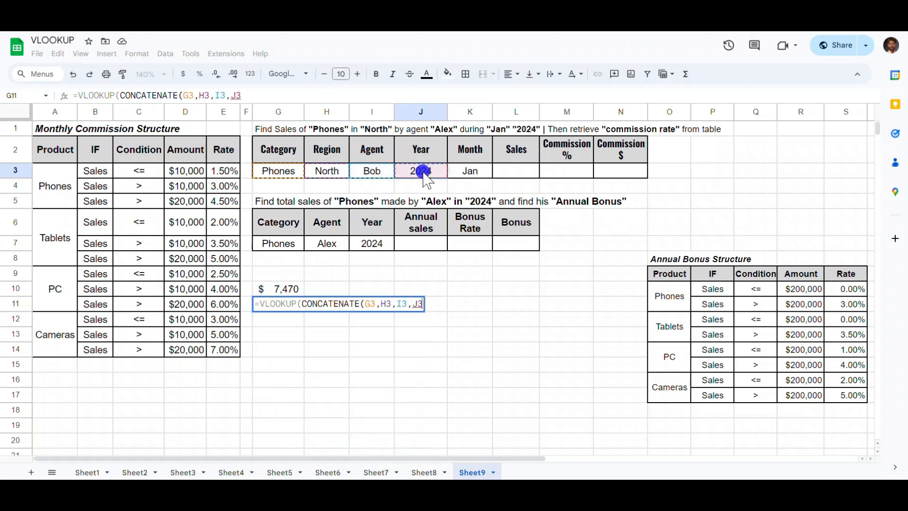
type(")")
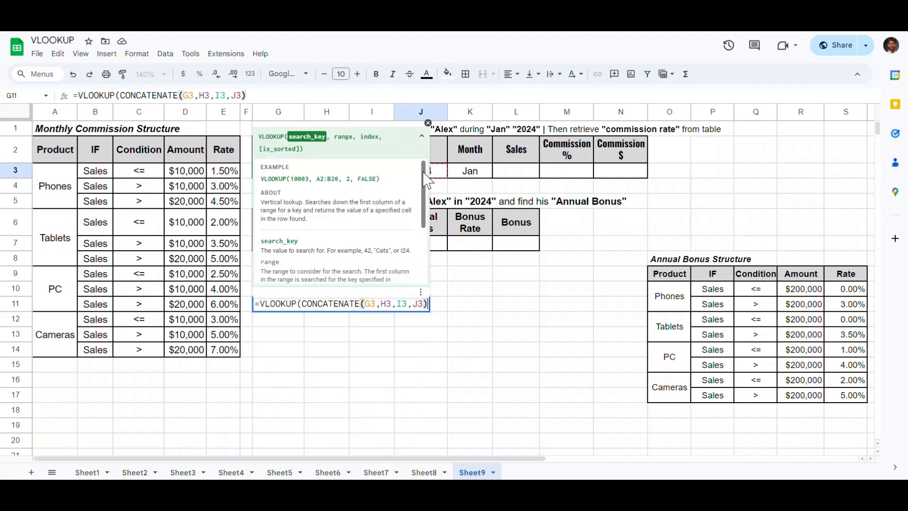
type(",")
Step: Set the VLOOKUP range to Sheet8's data from A2 to Q33 as the absolute reference $A$2:$Q$33
left_click(424, 472)
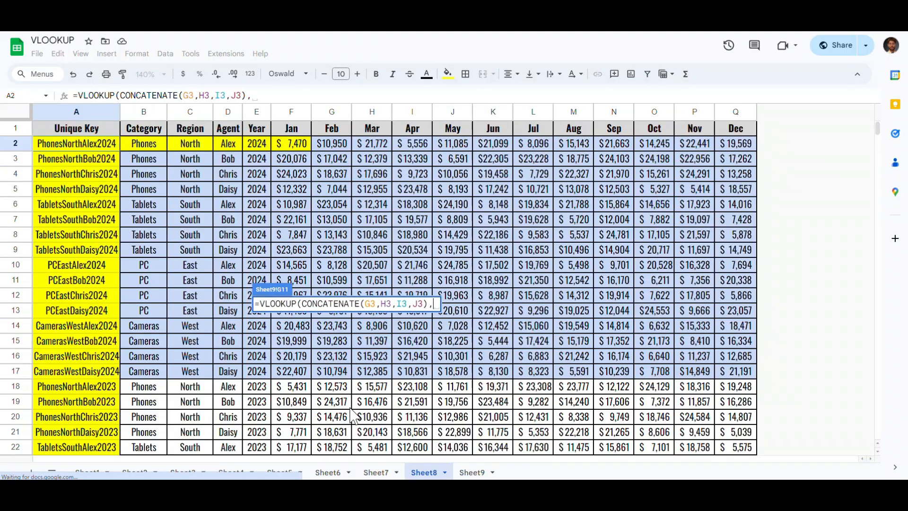
left_click(80, 144)
key("ctrl+shift+Right")
key("ctrl+shift+Down")
key("F4")
type(",")
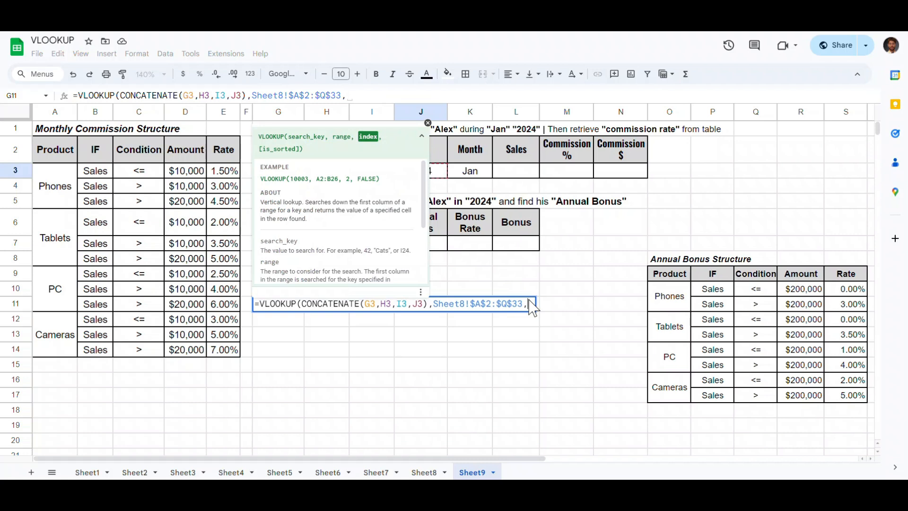
Step: Use MATCH as the VLOOKUP index, searching for the month in K3 within Sheet8's absolute header row $A$1:$Q$1
type("MATCH(")
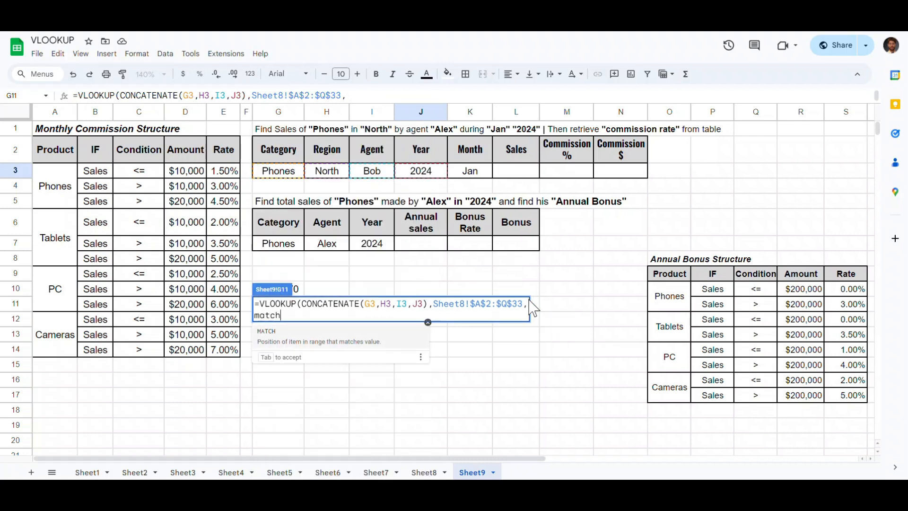
left_click(421, 149)
left_click(474, 171)
type(",")
left_click(424, 473)
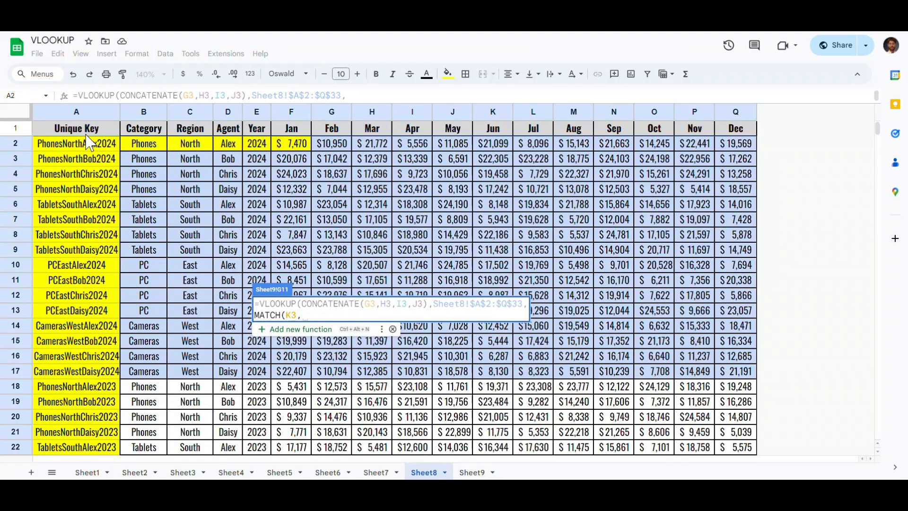
left_click(89, 129)
key("ctrl+shift+Right")
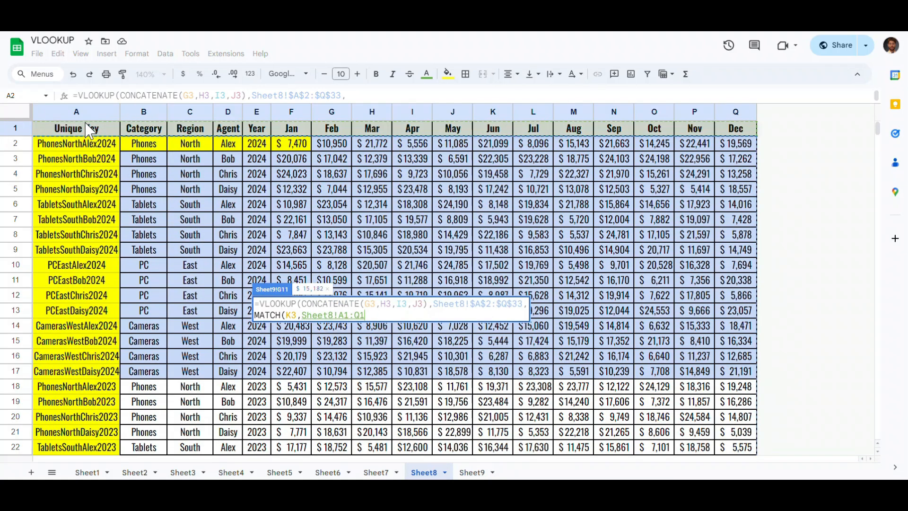
key("F4")
type(",")
Step: Complete the G11 formula with match type 0 for MATCH and false for VLOOKUP's is_sorted argument, and enter it
left_click(473, 474)
left_click(399, 315)
type("0),false)")
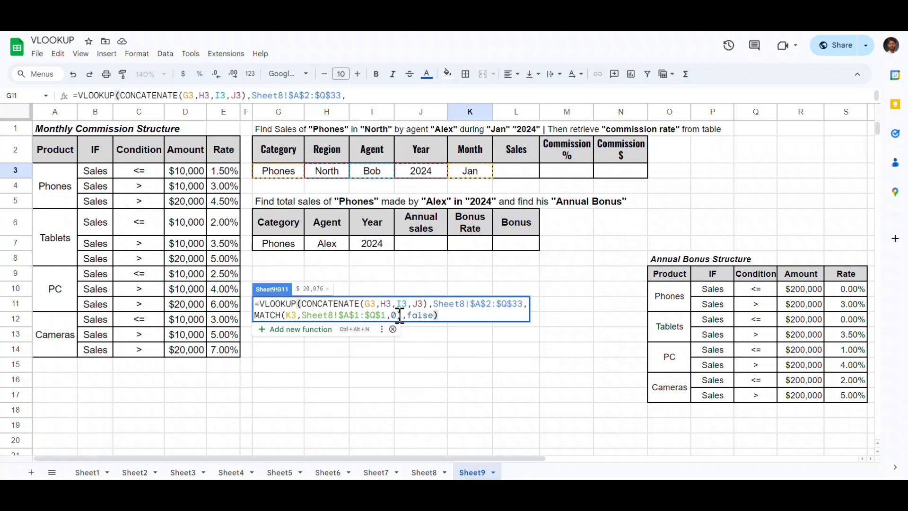
key("Return")
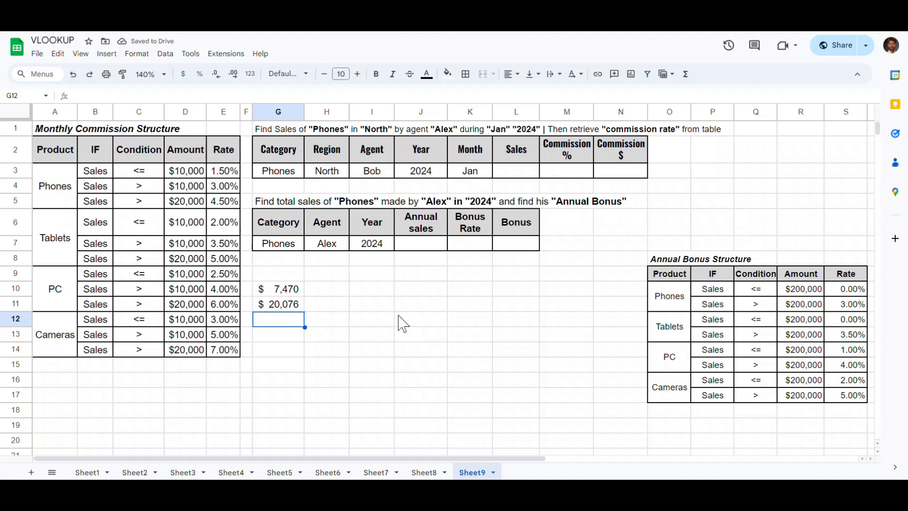
Step: Highlight the row matching the current criteria, A3:F3 on Sheet8, with a yellow fill
key("Up")
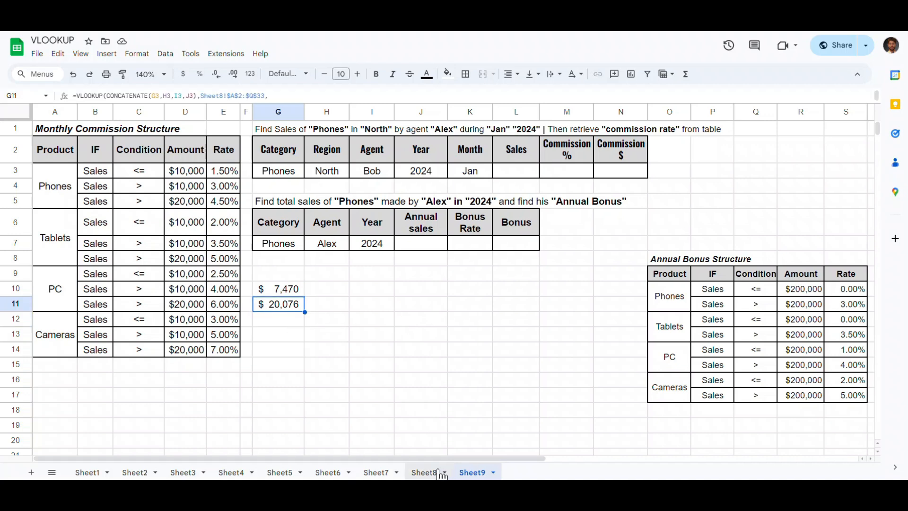
left_click(424, 472)
left_click_drag(73, 160, 290, 161)
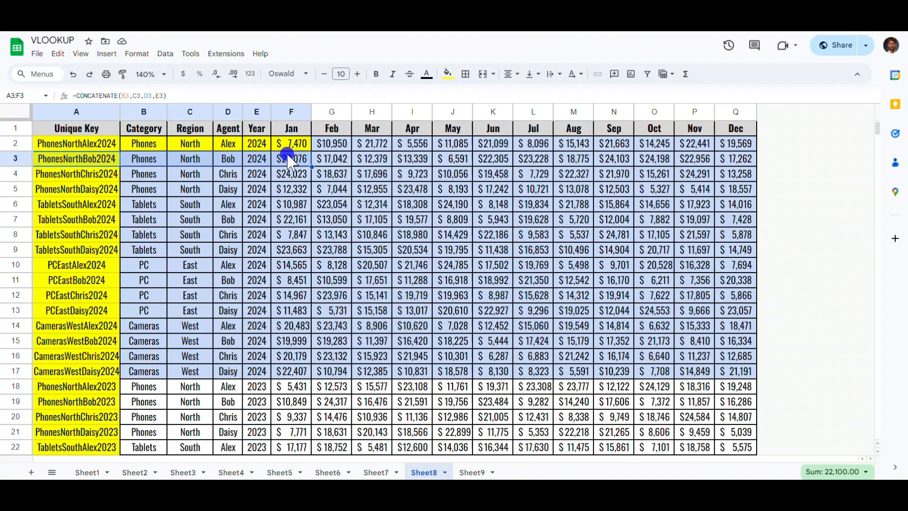
left_click(448, 74)
left_click(480, 126)
left_click(190, 216)
Step: Check the region, agent, category, year and January sales in row 3 of Sheet8 against the lookup criteria
left_click(198, 160)
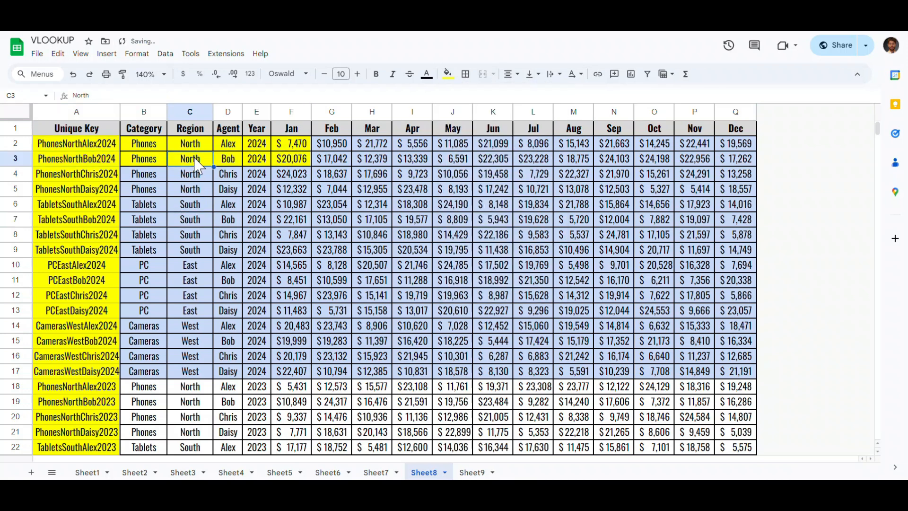
left_click(226, 161)
left_click(151, 161)
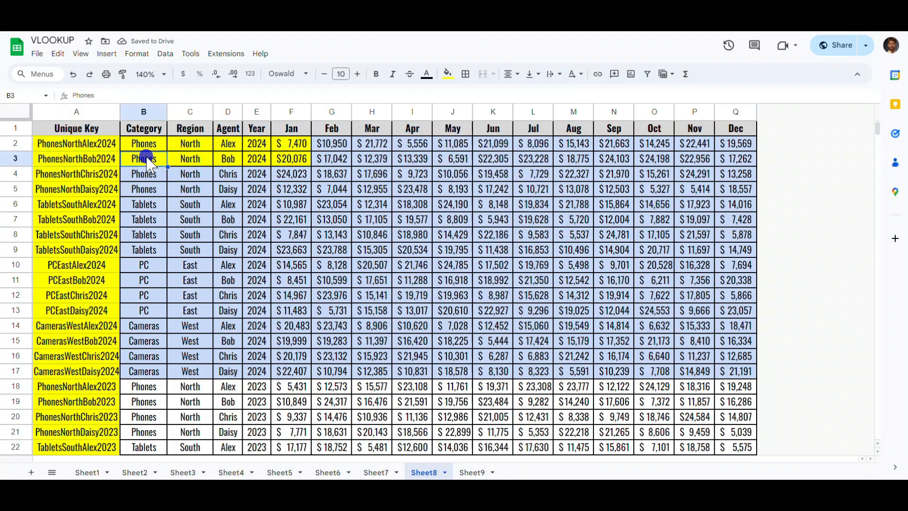
left_click(259, 160)
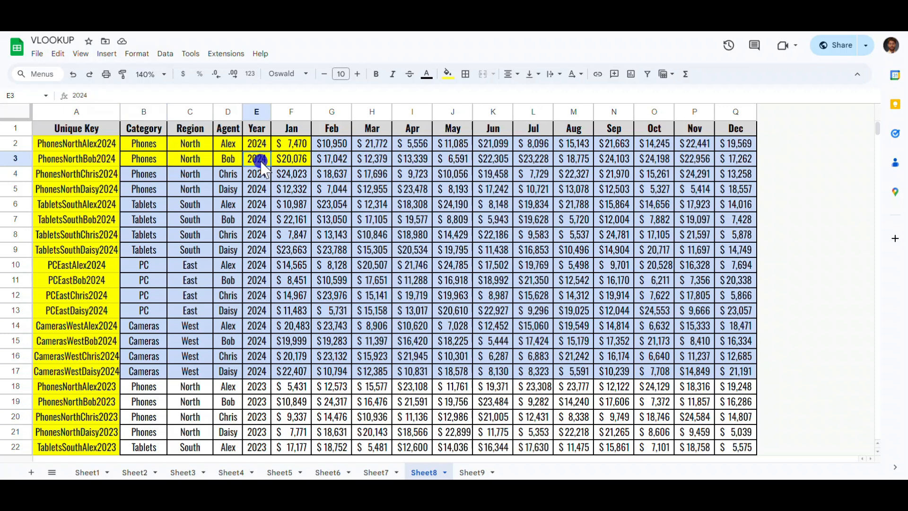
left_click(291, 163)
Step: Change the category criterion in G3 of Sheet9 to Tablets
left_click(466, 472)
left_click(283, 174)
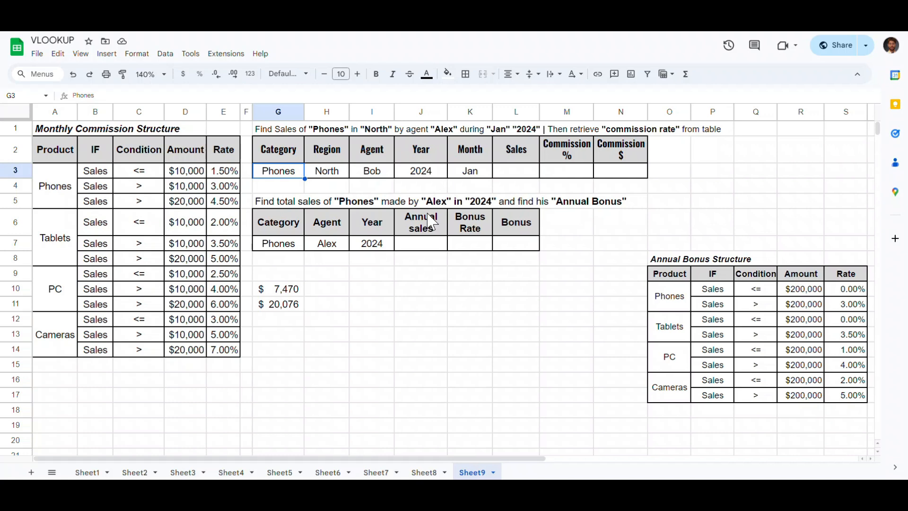
type("Tablets")
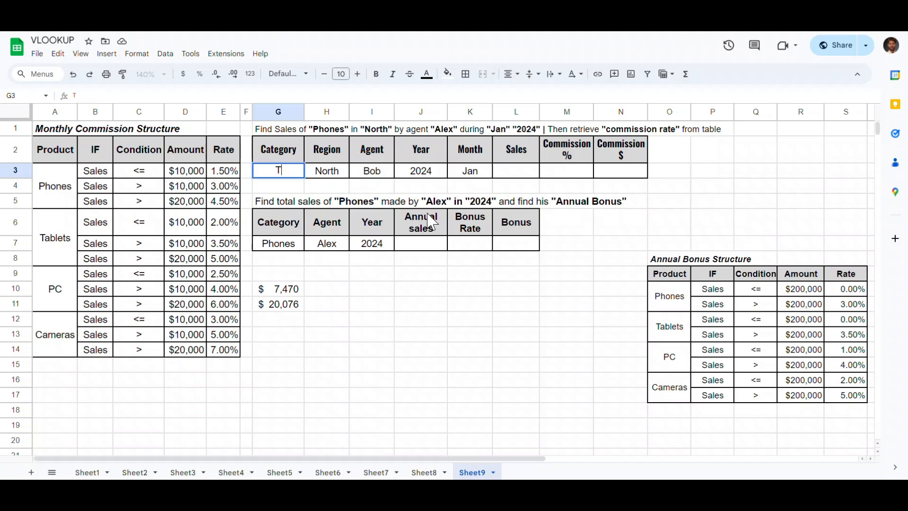
key("Tab")
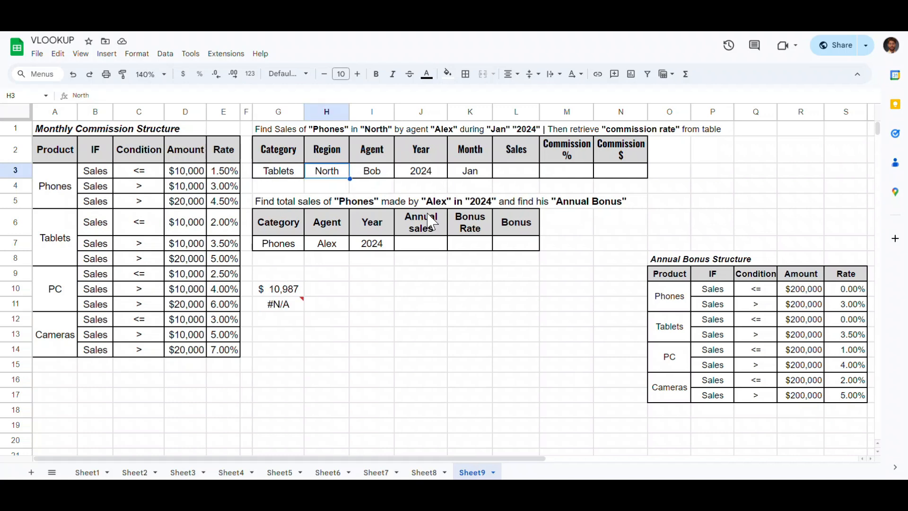
Step: Compare the category, region and agent criteria in G3:I3 with the Phones and Tablets rows on Sheet8
left_click(371, 176)
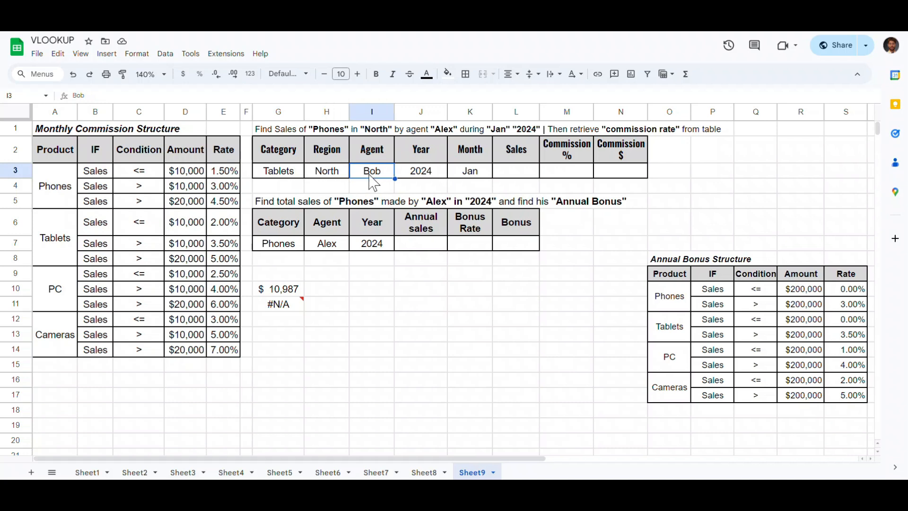
left_click(294, 169)
left_click_drag(294, 170, 389, 178)
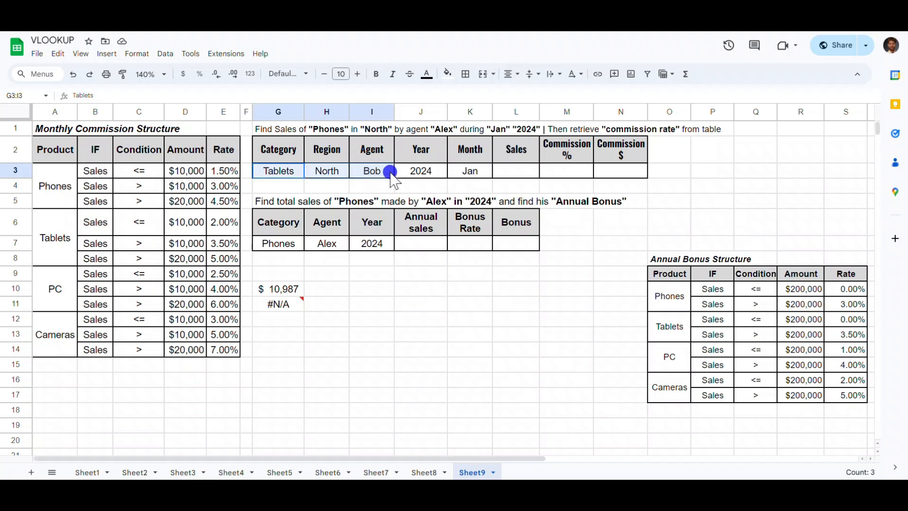
left_click(422, 472)
left_click_drag(114, 174, 331, 188)
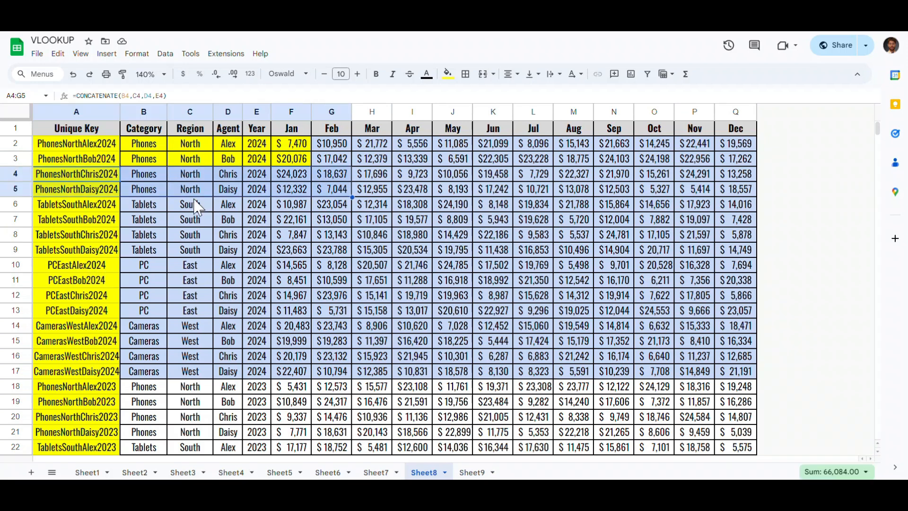
left_click(147, 205)
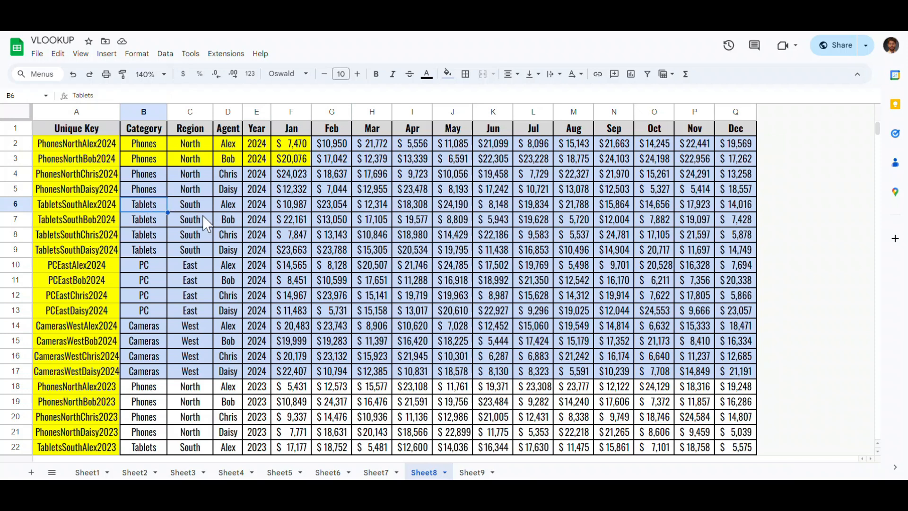
Step: On Sheet9, set the region criterion in H3 to South and enter another agent's name in I3
left_click(464, 473)
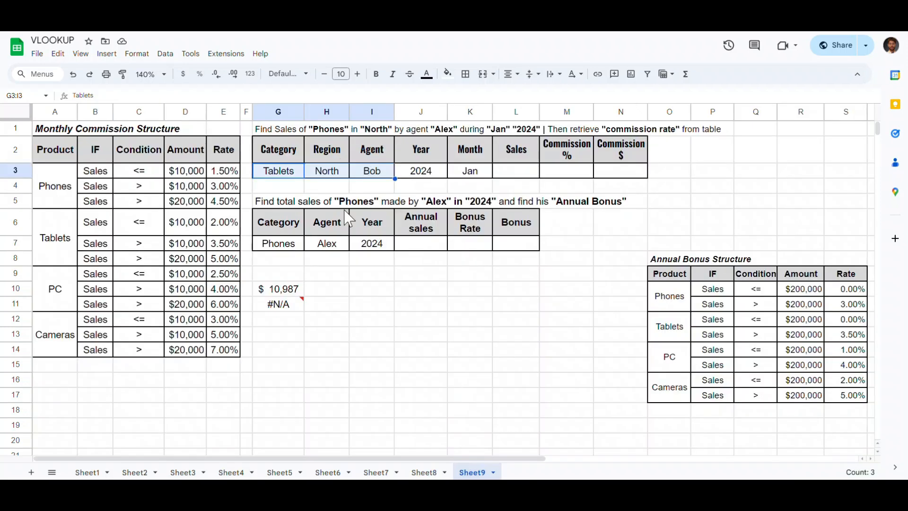
left_click(328, 175)
type("South")
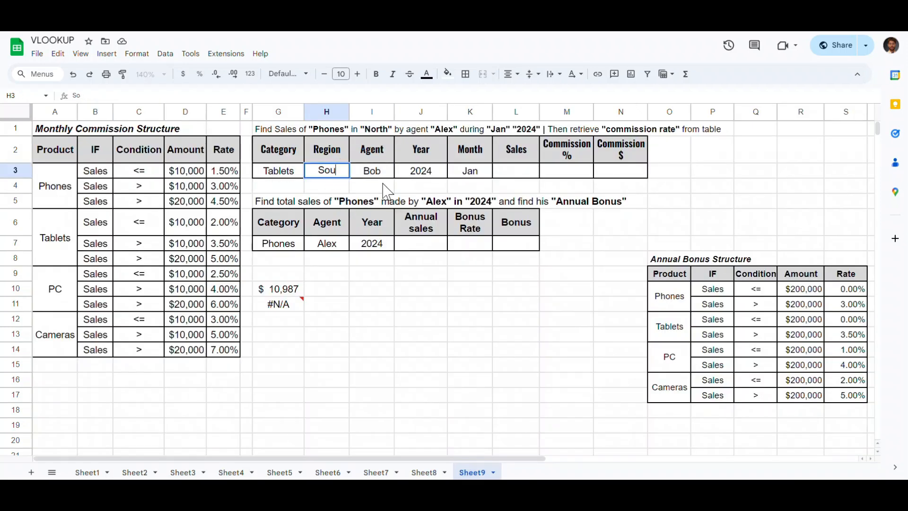
key("Tab")
type("ALex")
key("Tab")
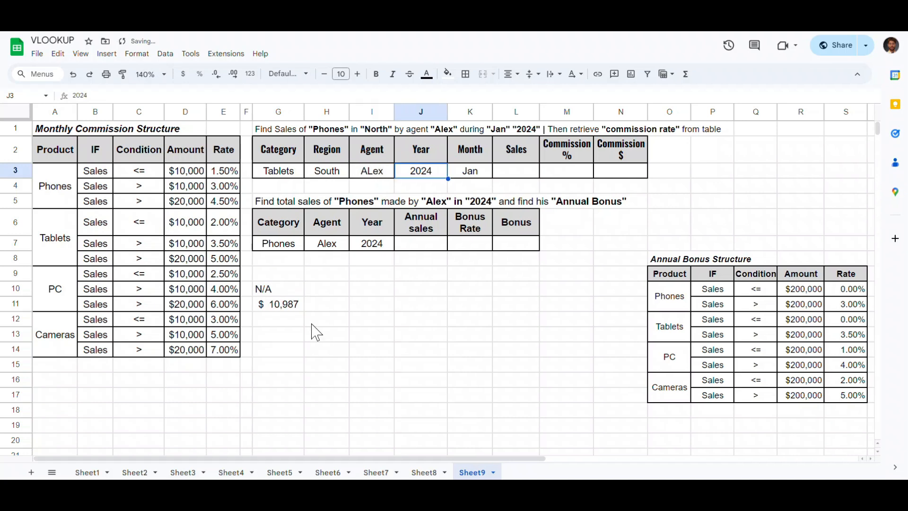
Step: Check the G11 lookup result and highlight its matching Tablets row, A6:F6 on Sheet8, in yellow
left_click(292, 307)
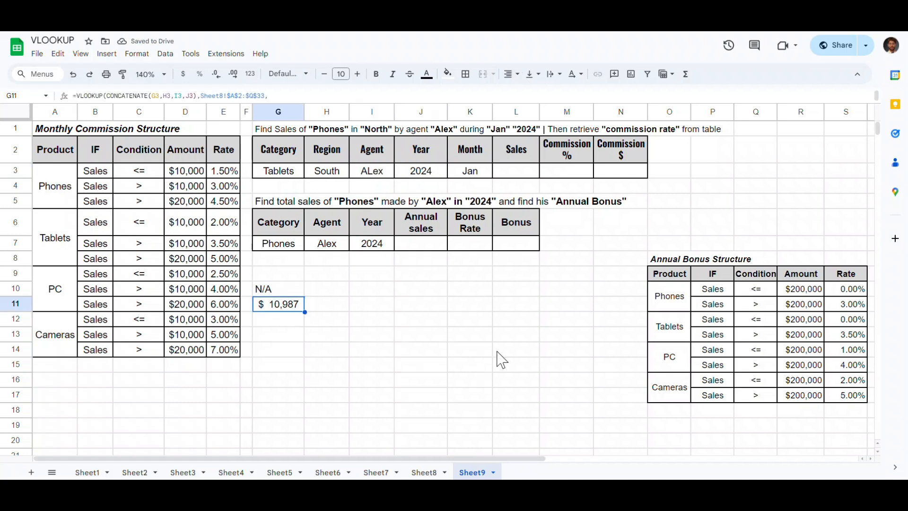
left_click(425, 472)
left_click(68, 209)
left_click_drag(68, 209, 286, 202)
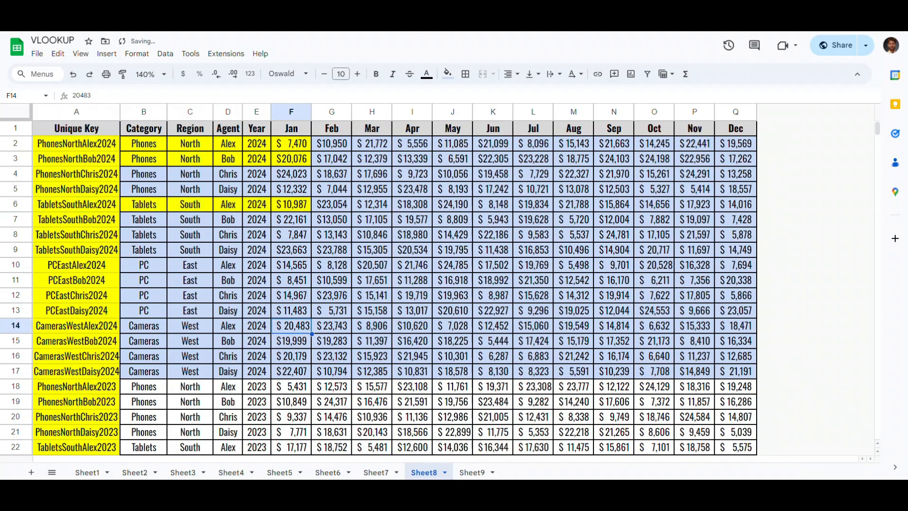
Step: Wrap the VLOOKUP formula in G11 of Sheet9 in IFERROR with the fallback text "Agent is not selling in this region"
left_click(472, 472)
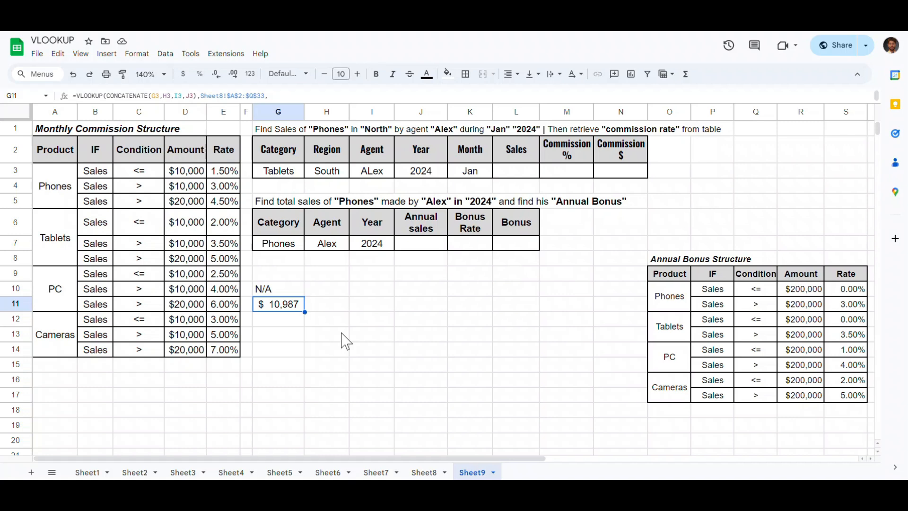
key("F2")
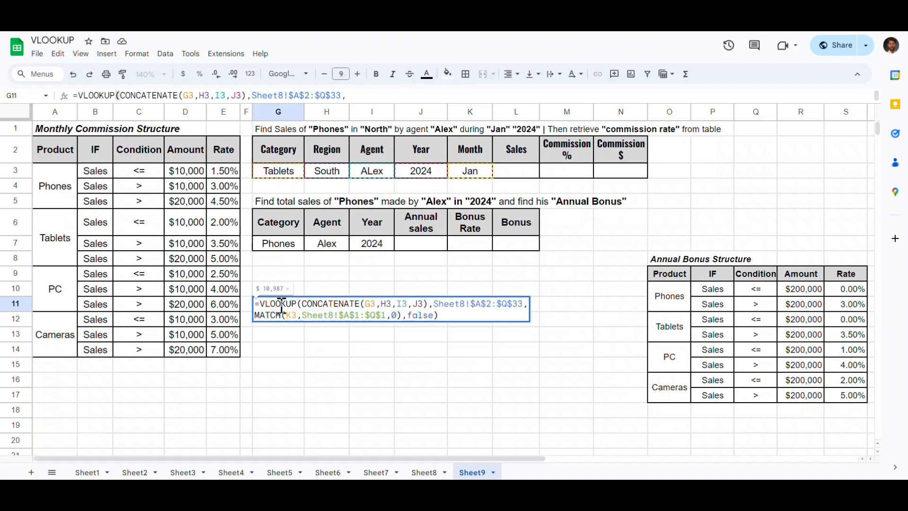
type("ifer")
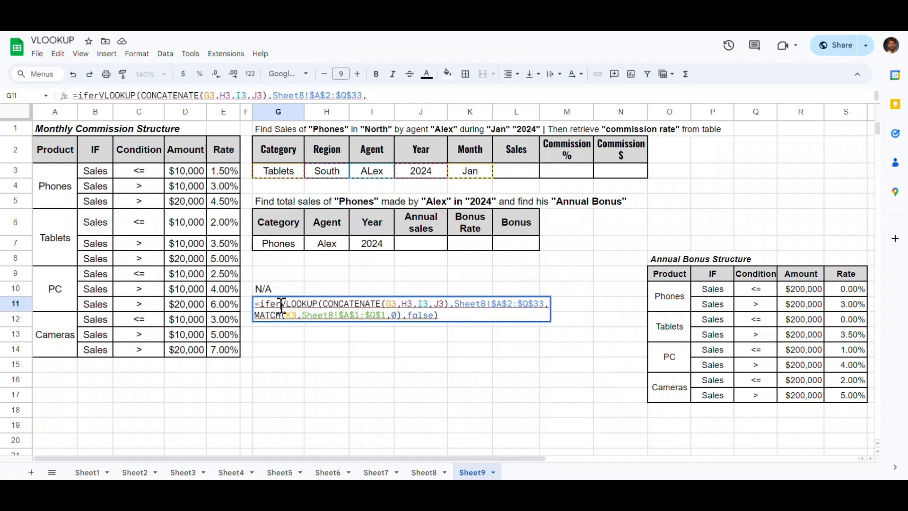
type("ror(")
left_click(445, 316)
type(",")
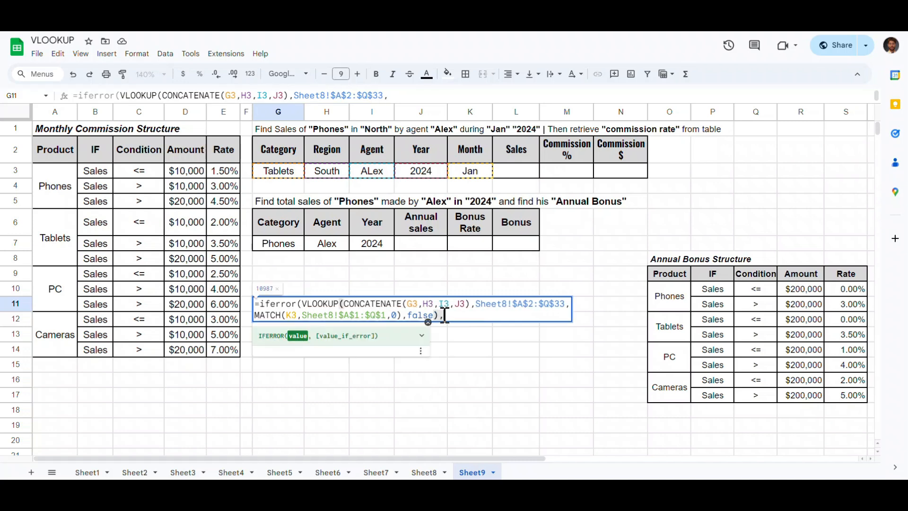
type("\"")
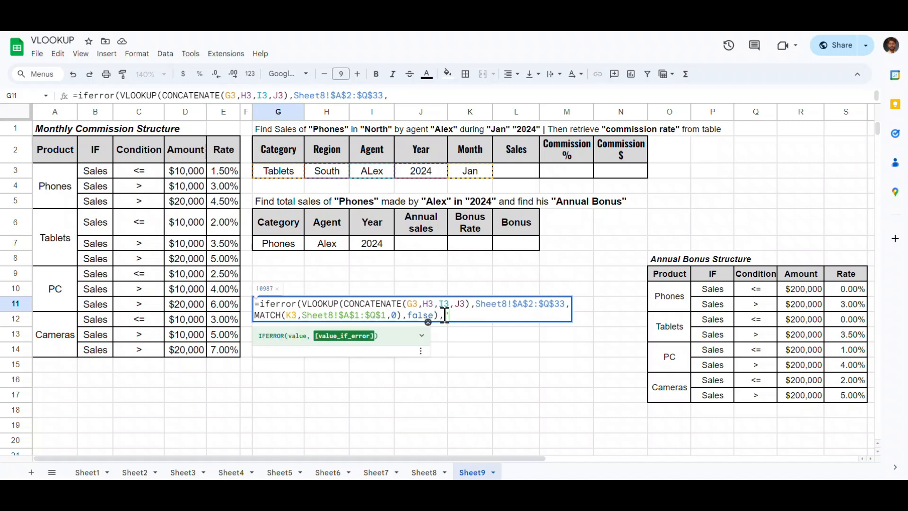
type("Agent is not selling in this region\")")
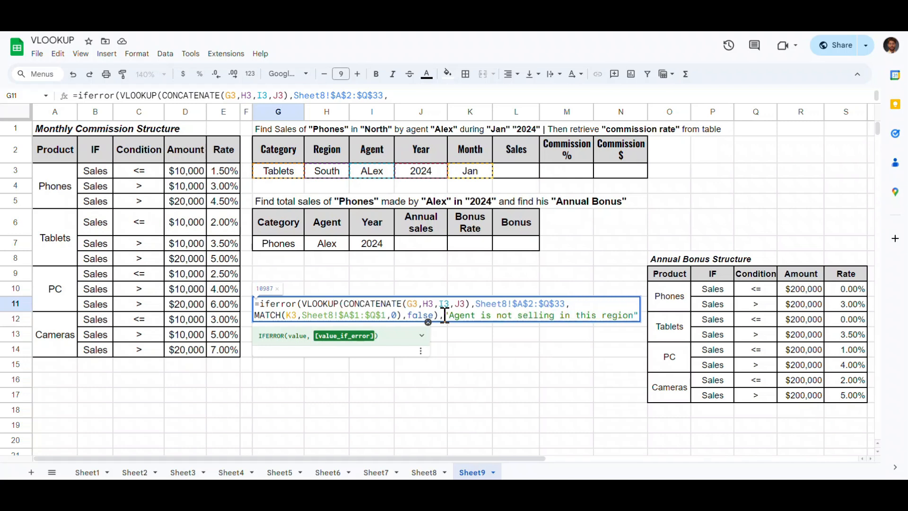
key("Return")
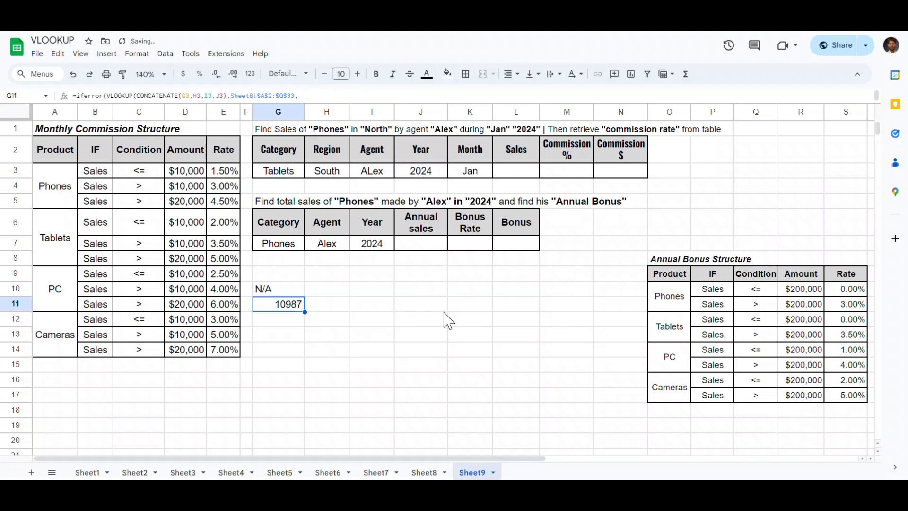
Step: Set the category criterion in G3 to Cameras and open the G11 formula to check its result
left_click(274, 173)
type("Cameras")
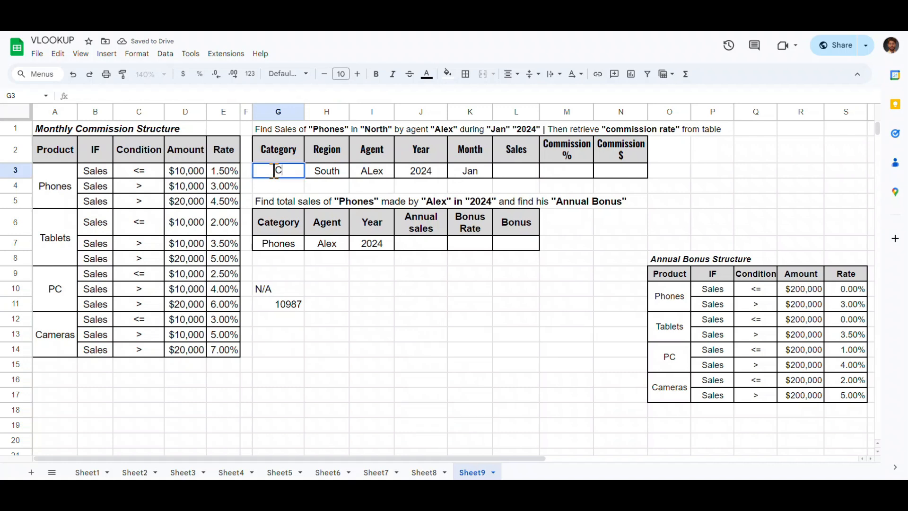
key("Return")
left_click(274, 305)
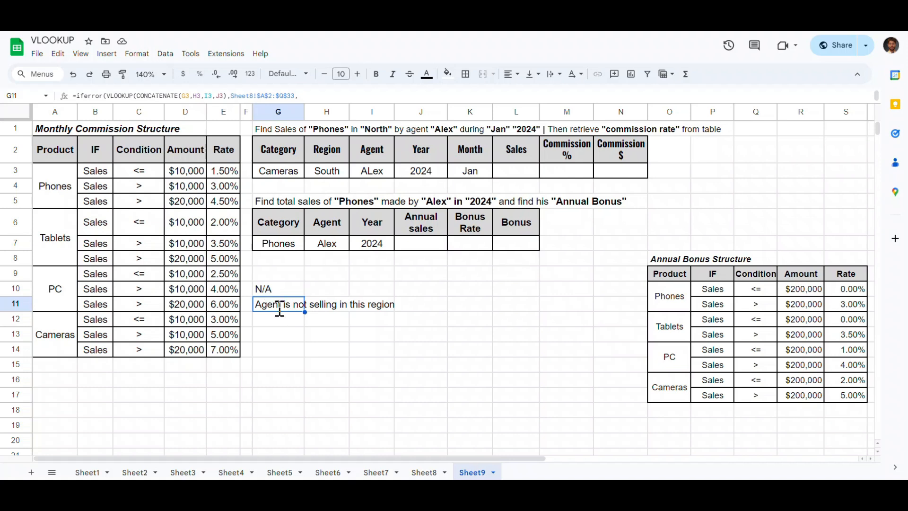
double_click(279, 309)
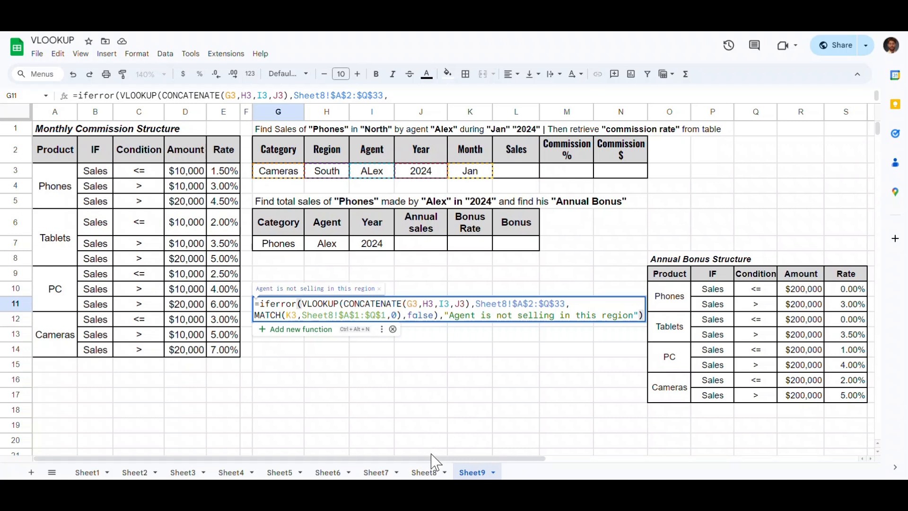
Step: Examine the unique key column on Sheet8 against the category, region, agent and year columns it combines
left_click(428, 471)
left_click_drag(71, 143, 92, 325)
scroll(91, 325, "down", 5)
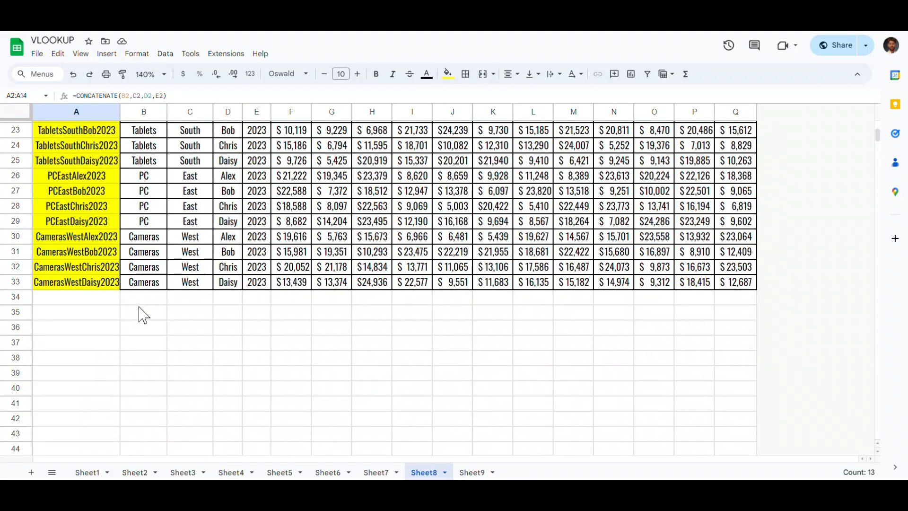
scroll(138, 307, "up", 7)
scroll(266, 298, "down", 10)
scroll(265, 298, "up", 9)
left_click_drag(96, 275, 199, 267)
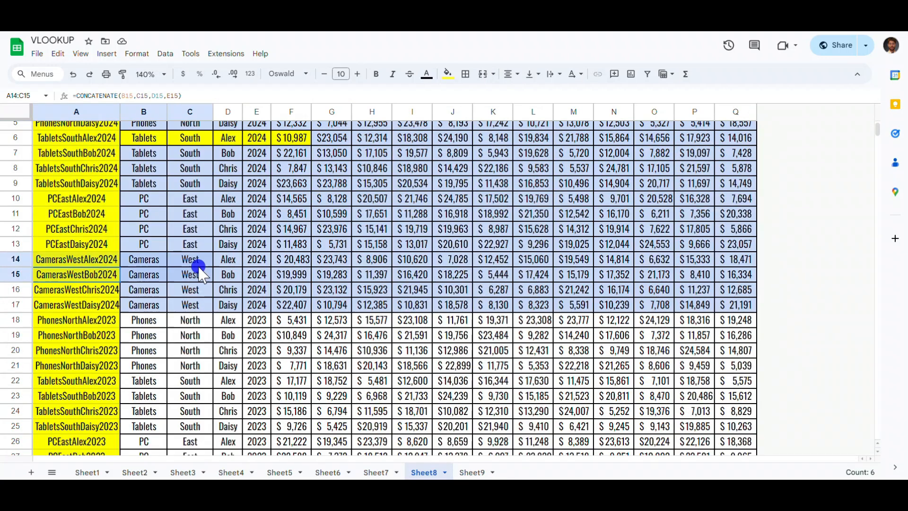
scroll(199, 272, "up", 2)
left_click_drag(144, 144, 255, 143)
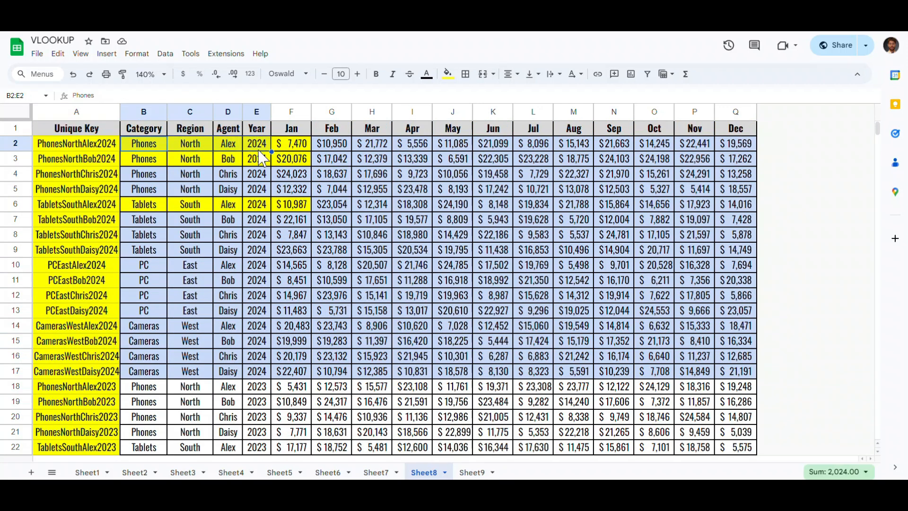
Step: Clear the contents of G10:G11 on Sheet9
left_click(472, 472)
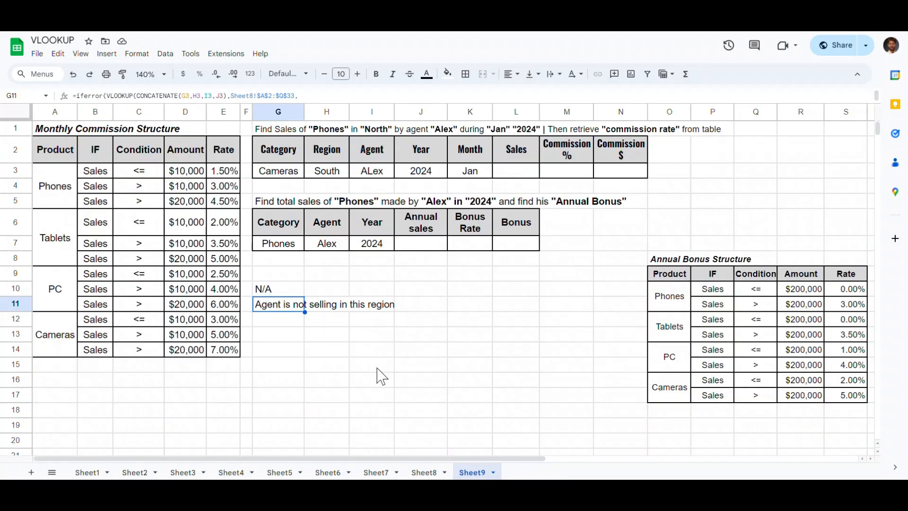
key("shift+Up")
key("Delete")
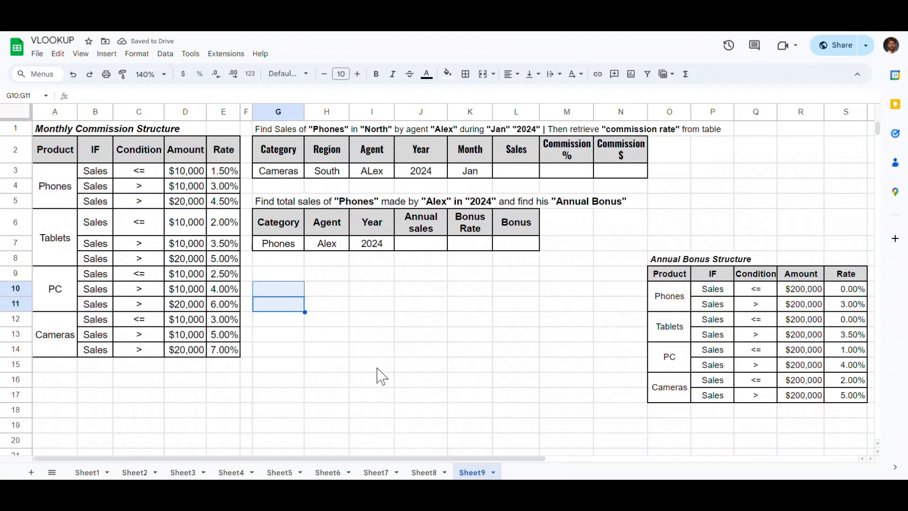
Step: Begin an INDEX formula in G10 with the absolute range Sheet8!$G$2:$Q$33 as its reference
key("Up")
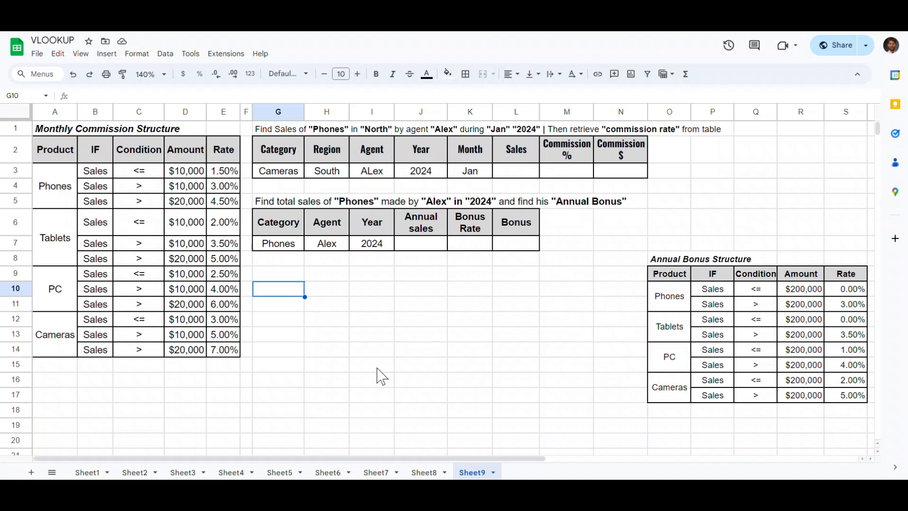
type("=index")
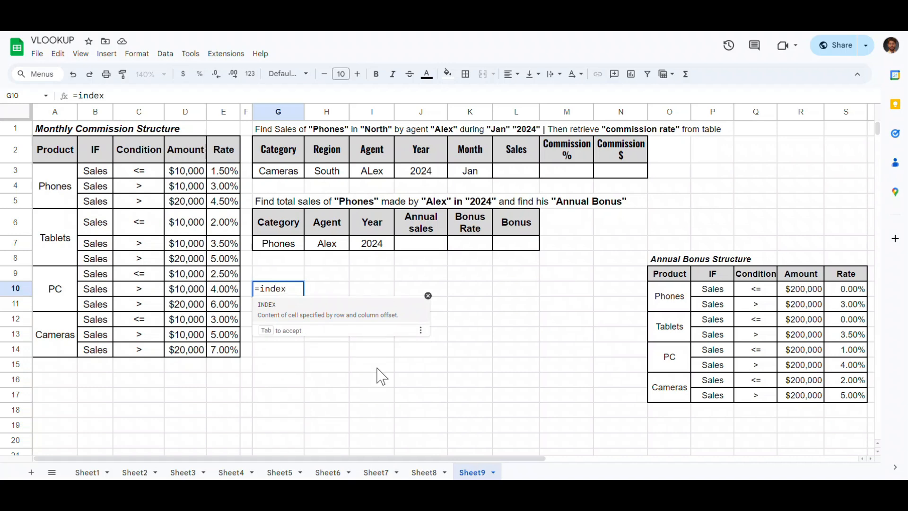
key("Tab")
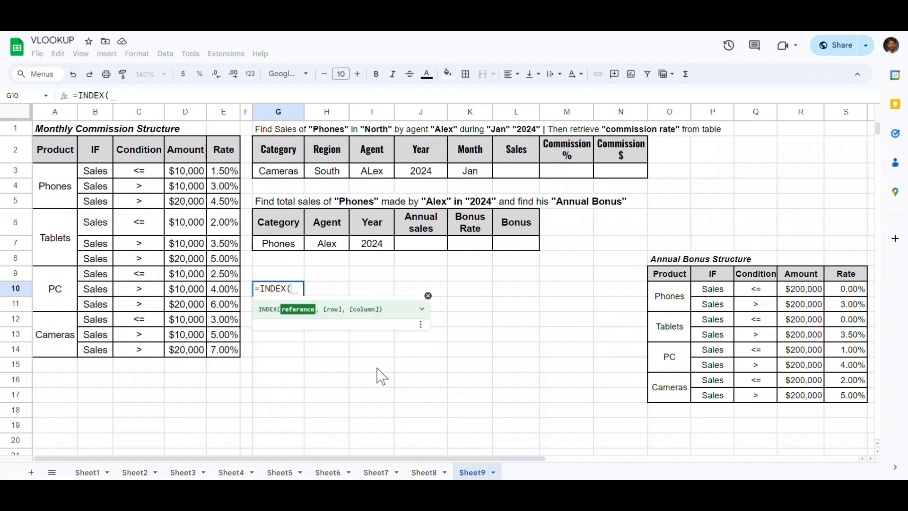
left_click(424, 472)
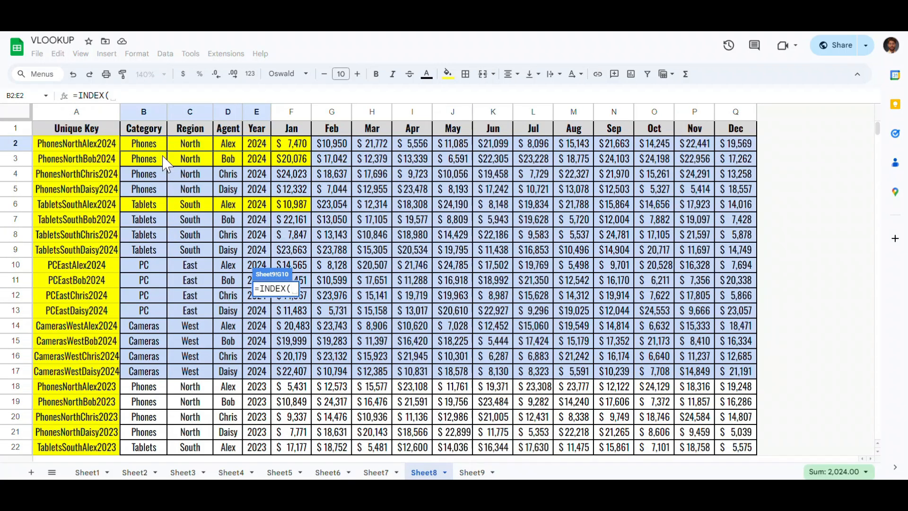
left_click(326, 144)
key("ctrl+shift+Down")
key("shift+Right")
key("ctrl+shift+Right")
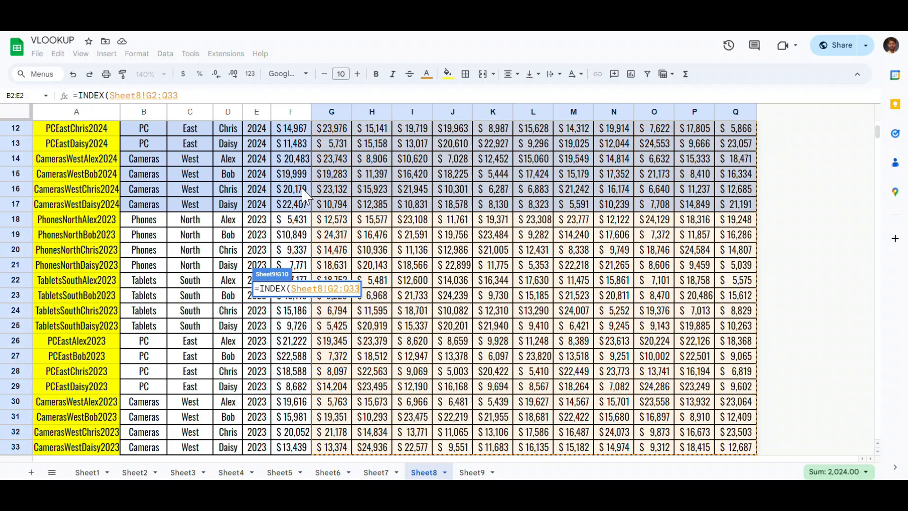
key("F4")
type(", ")
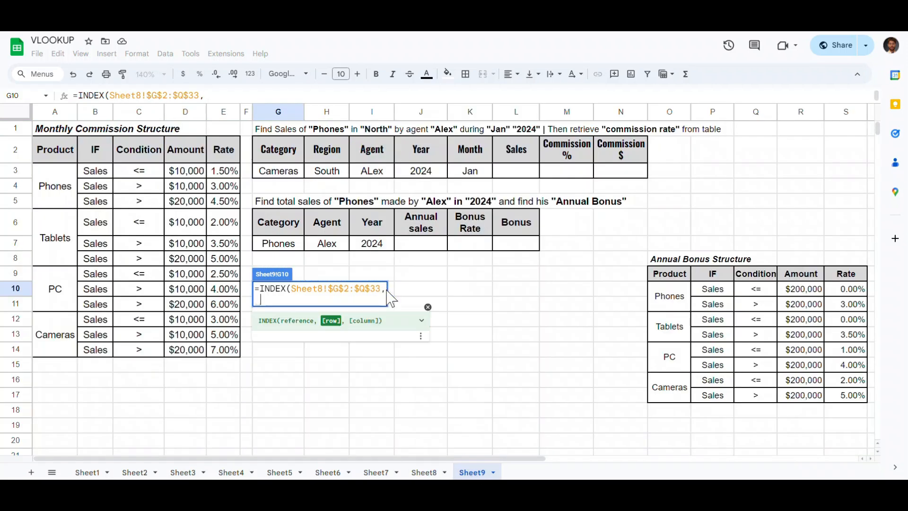
Step: Add a MATCH for the row argument with search key 1 and the category condition (Sheet8!B2:B33=G3)
type("match")
key("Tab")
type("1,")
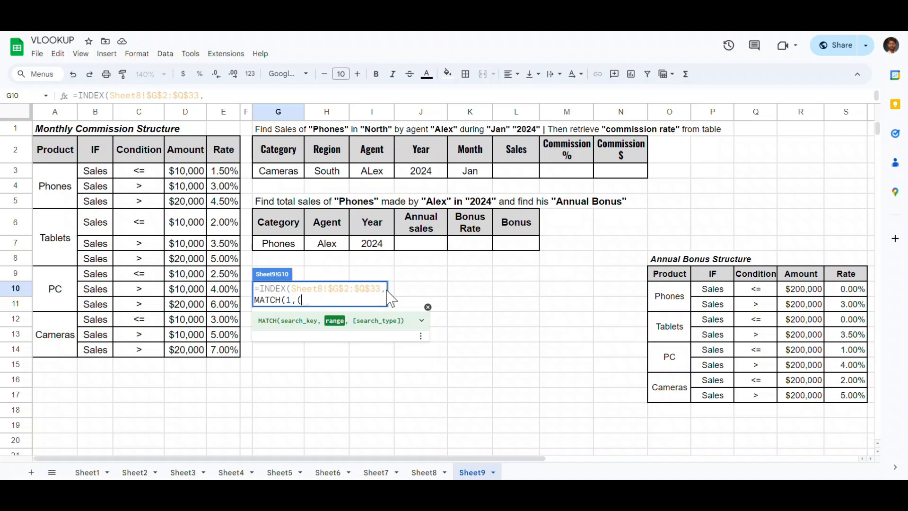
type("(")
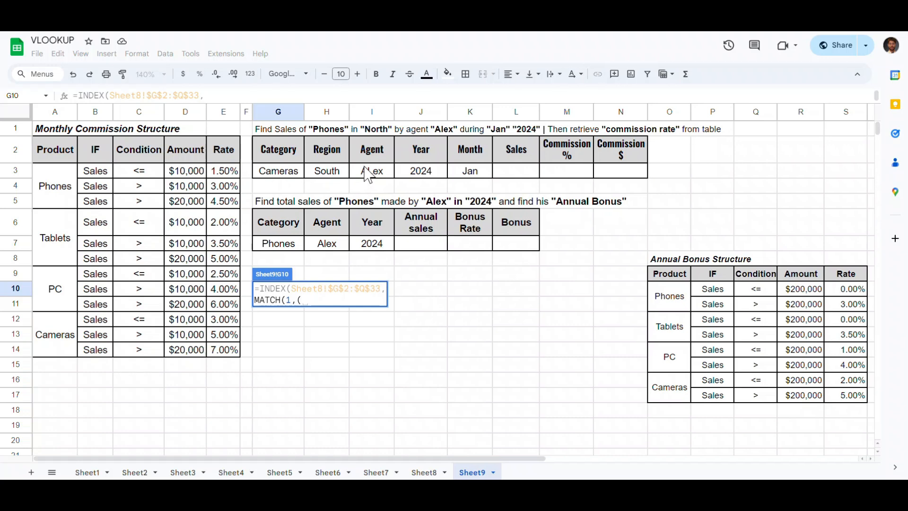
left_click(427, 473)
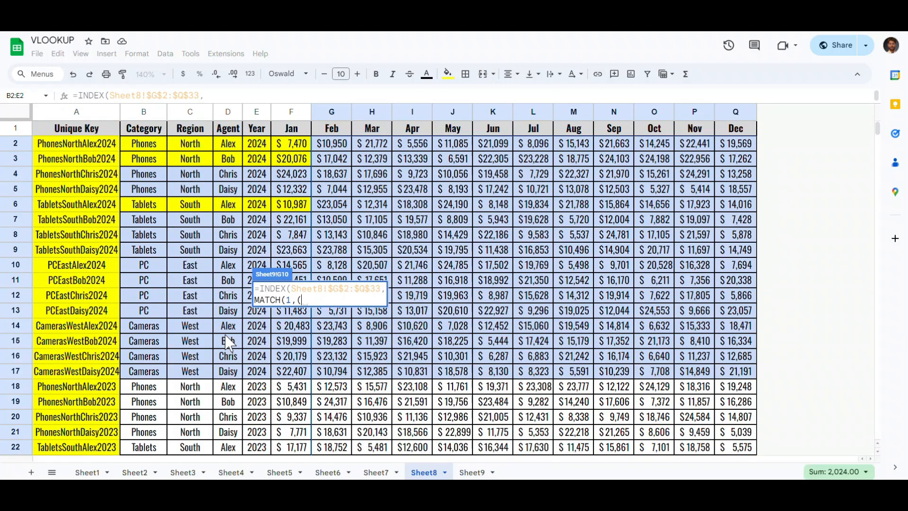
left_click(144, 143)
left_click_drag(144, 143, 156, 261)
type("=")
left_click(470, 472)
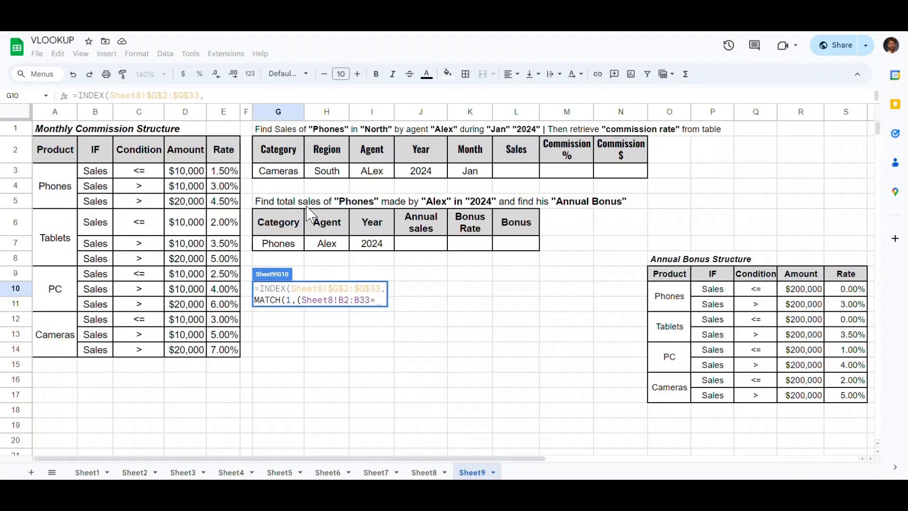
left_click(288, 177)
type(")")
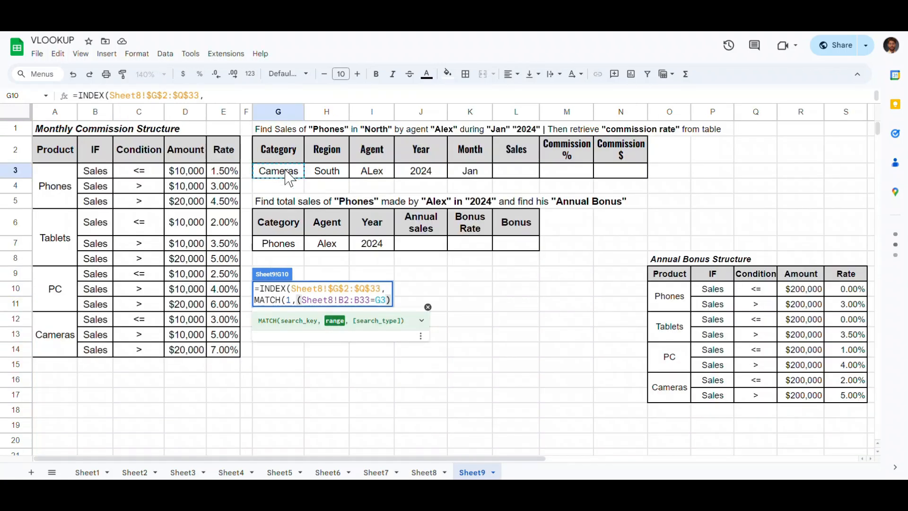
Step: Multiply the category condition in MATCH by the region condition (Sheet8!C2:C33=H3)
type("*")
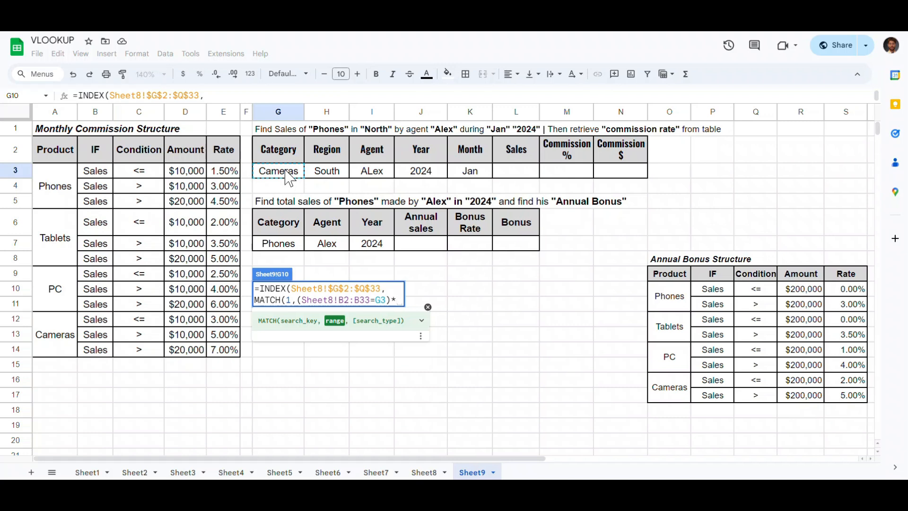
type("(")
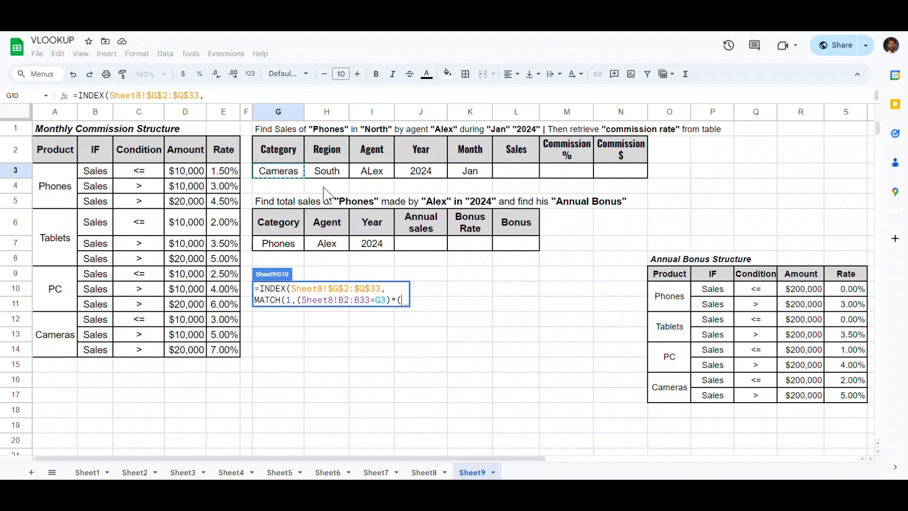
left_click(425, 472)
scroll(239, 276, "up", 10)
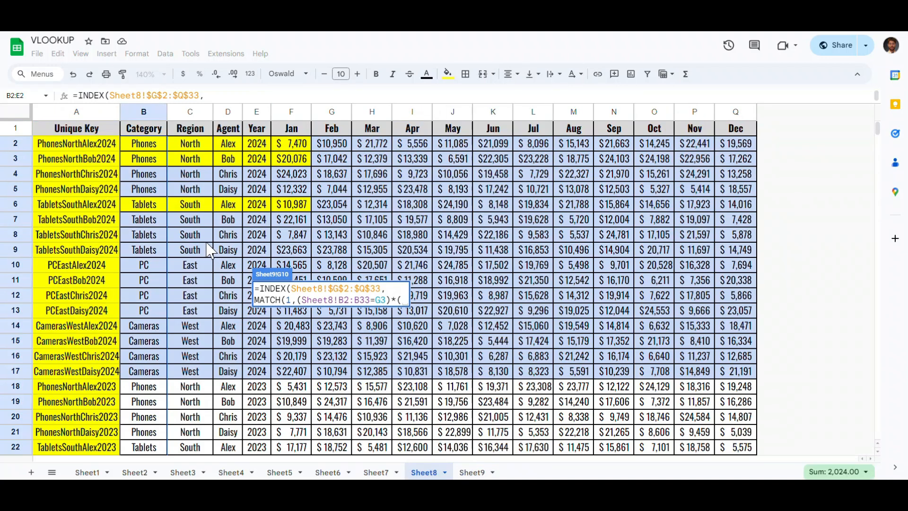
left_click_drag(196, 151, 208, 226)
type("=")
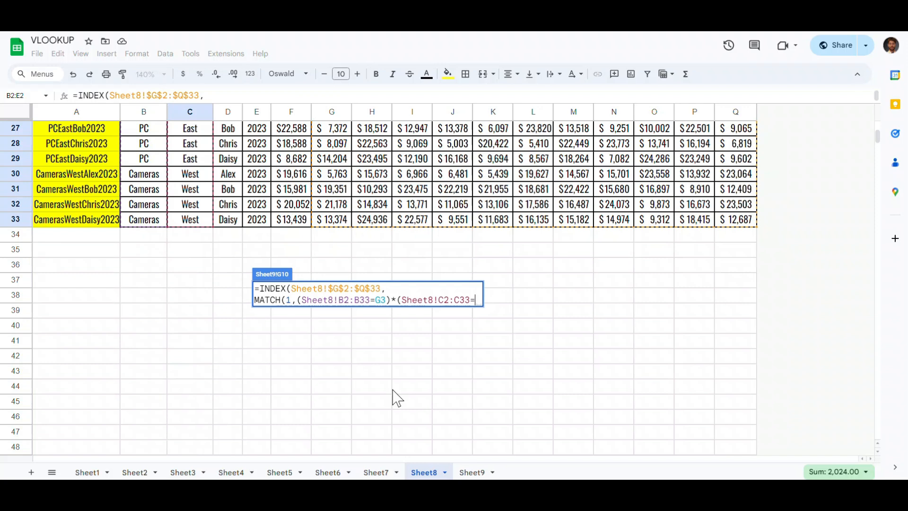
left_click(472, 472)
left_click(329, 180)
type(")*(")
Step: Add the agent condition (Sheet8!D2:D33=I3) as the next factor in the MATCH range
left_click(424, 472)
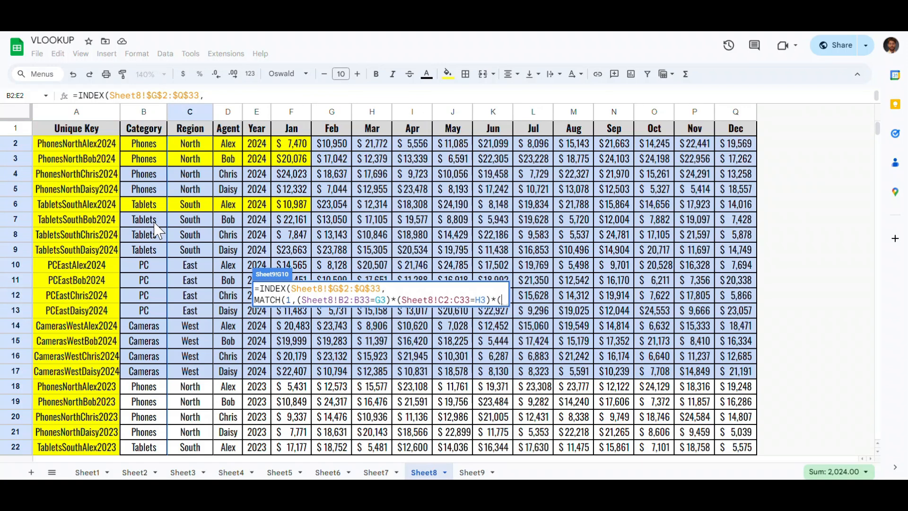
left_click_drag(225, 142, 236, 156)
type("=")
left_click(469, 472)
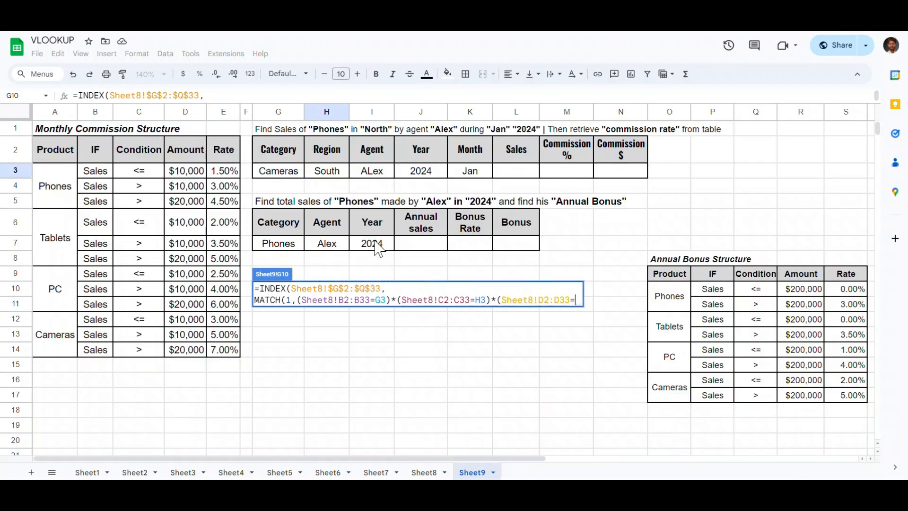
left_click(378, 174)
type(")*(")
Step: Add the year condition (Sheet8!E2:E33=J3) as the last factor and close the MATCH range argument
left_click(424, 472)
left_click(259, 146)
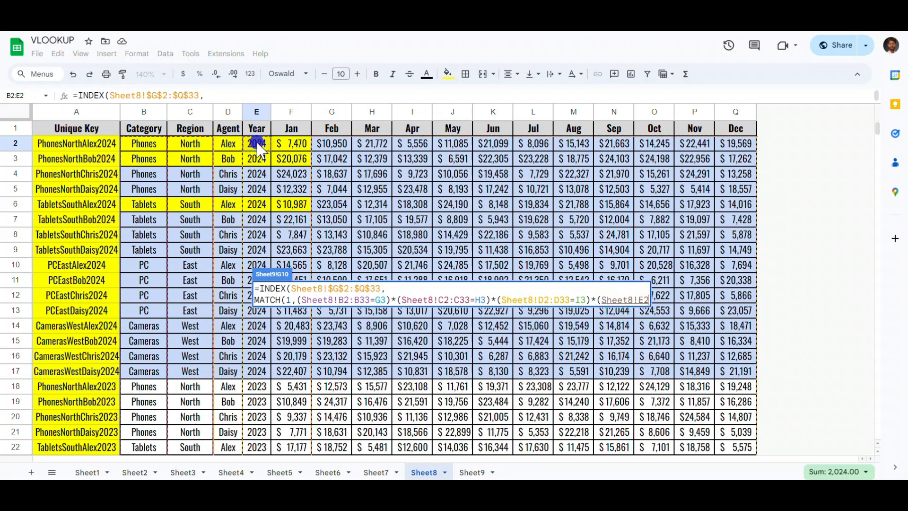
key("ctrl+shift+Down")
type("=")
left_click(472, 472)
left_click(422, 171)
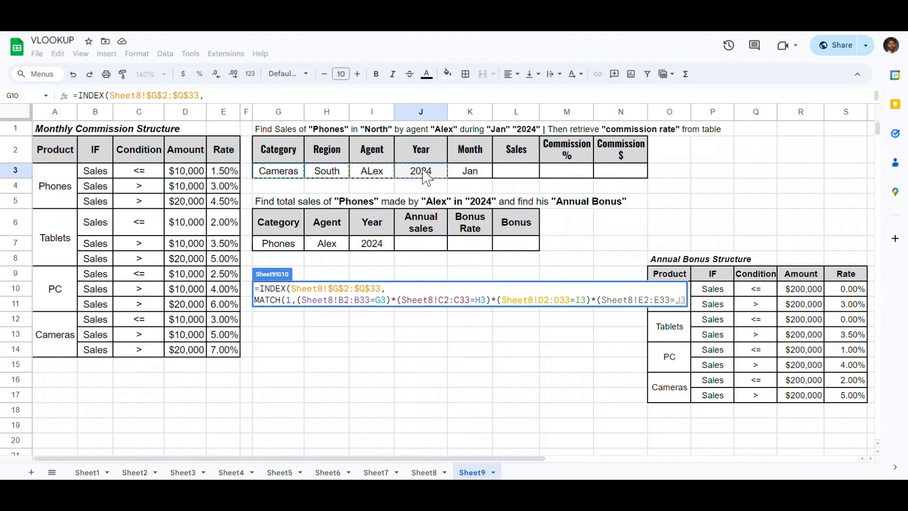
type(")")
type(",")
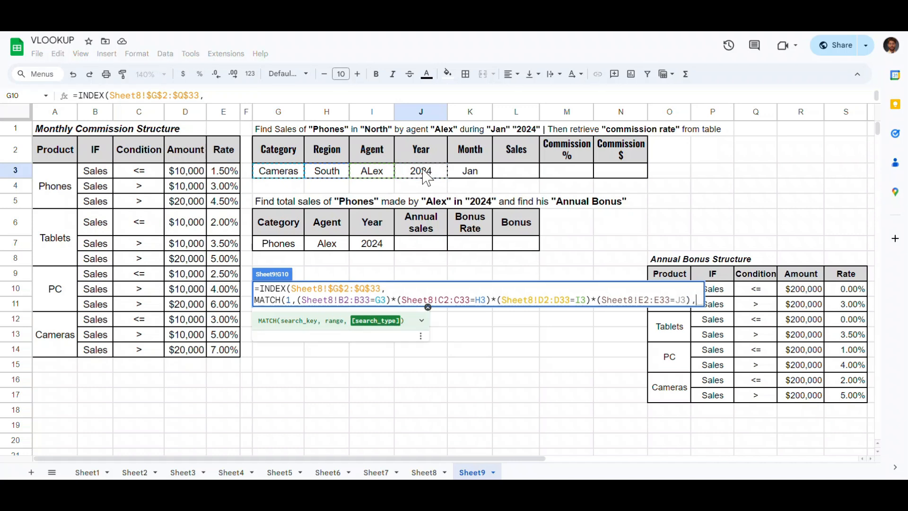
Step: Close the row MATCH with search type 0 and begin a column MATCH on a new line with K3 as search key
type("0),")
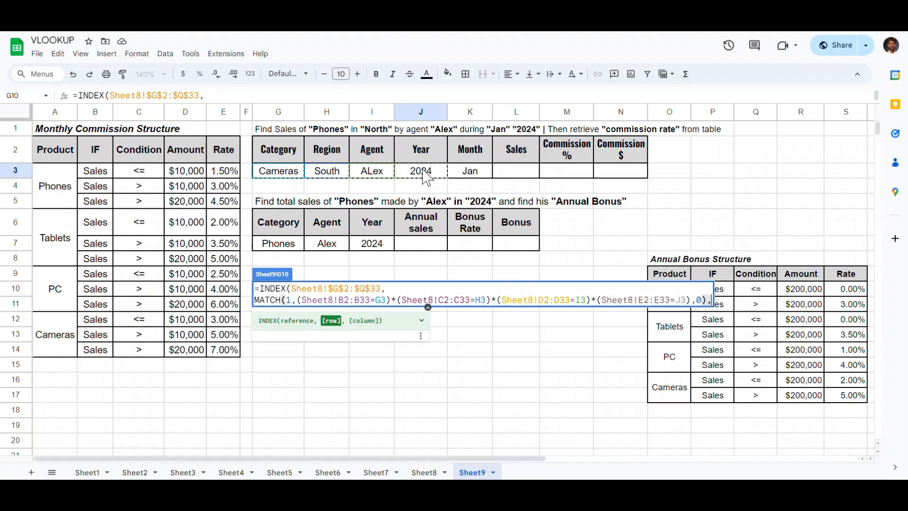
key("ctrl+Return")
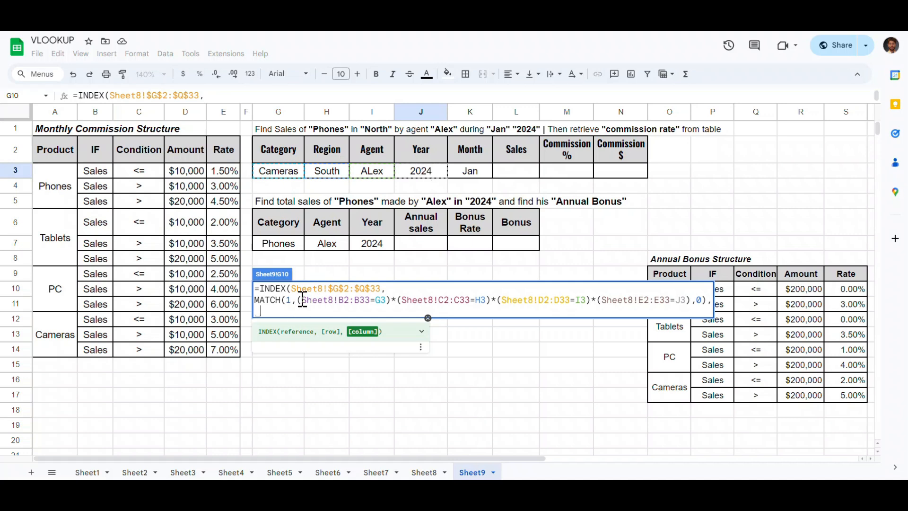
type("matc")
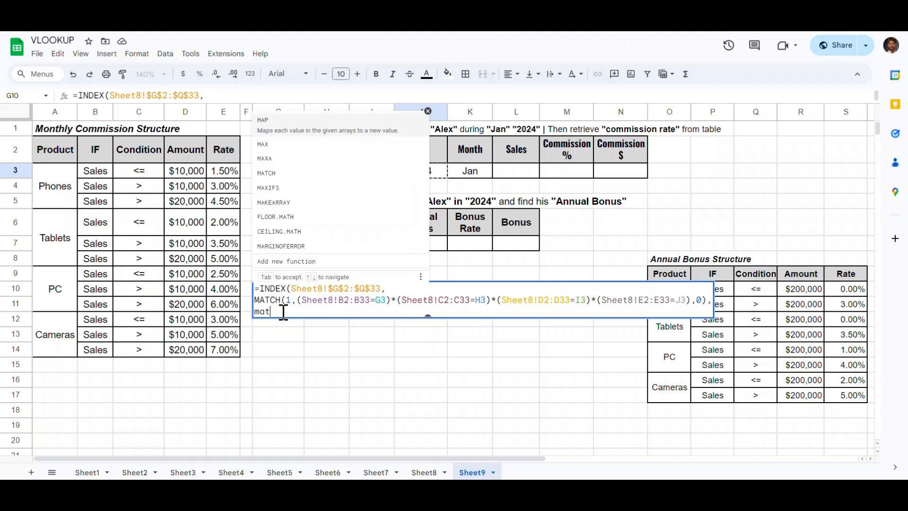
key("Tab")
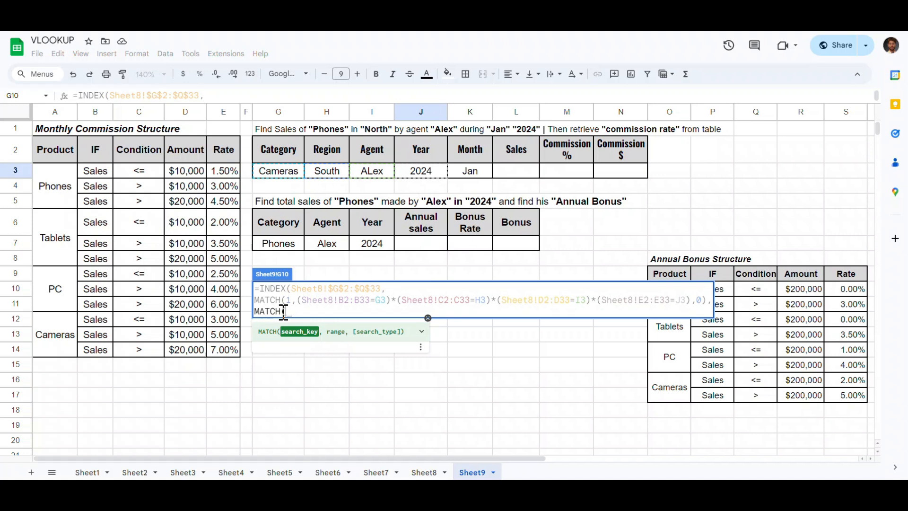
left_click(468, 173)
type(",")
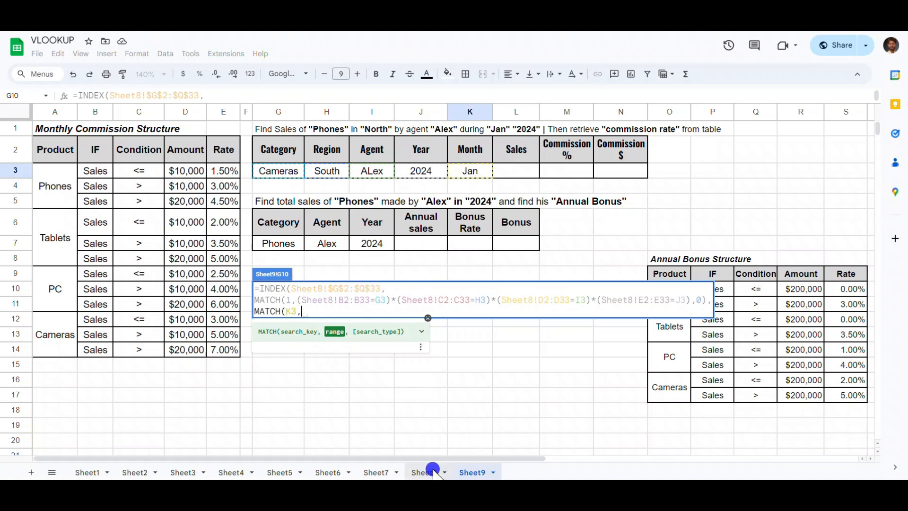
Step: Use the month headers Sheet8!$F$1:$Q$1 as the column MATCH range with search type 0, and enter the formula
left_click(433, 471)
left_click(292, 135)
key("ctrl+shift+Right")
key("F4")
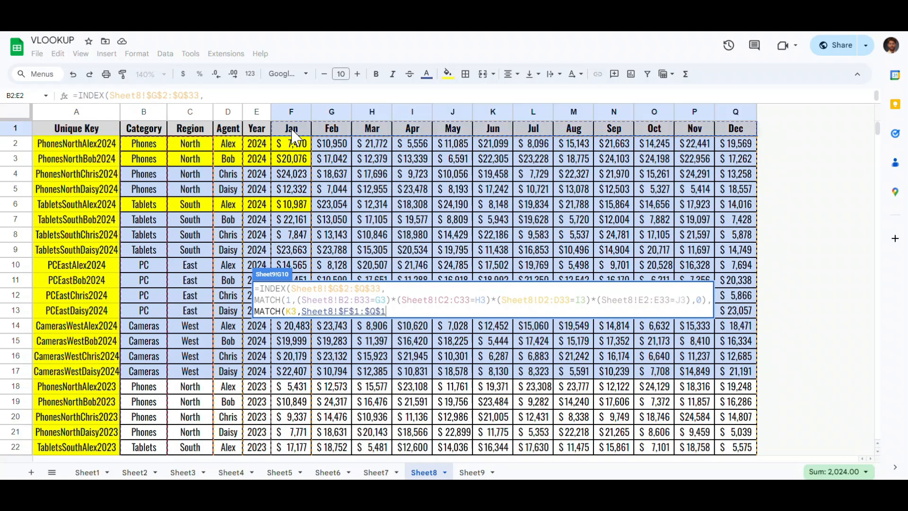
type(",0)")
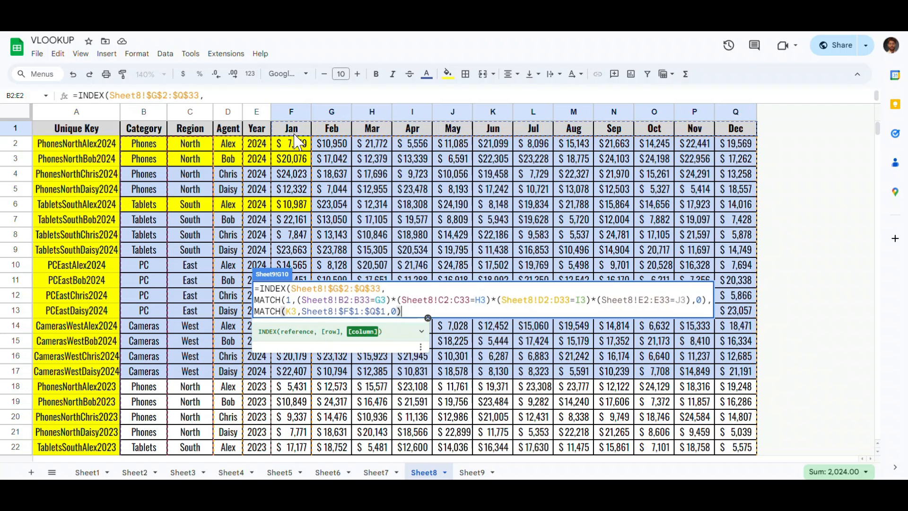
key("Return")
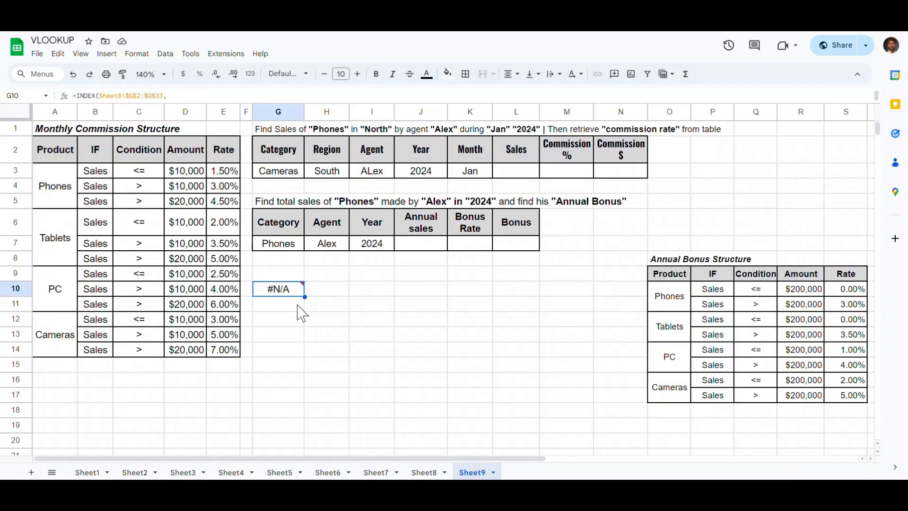
Step: Change the criteria in row 3 to category Phones and region North
mouse_move(292, 296)
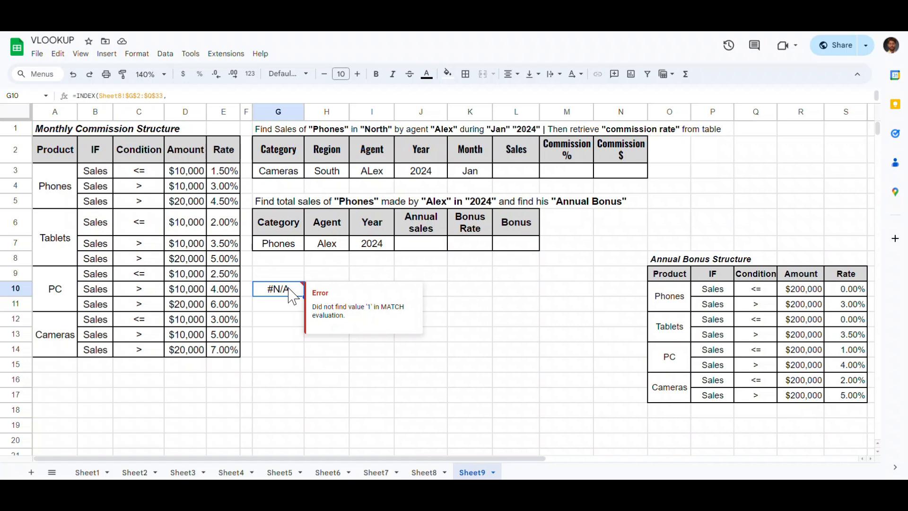
left_click_drag(279, 171, 433, 173)
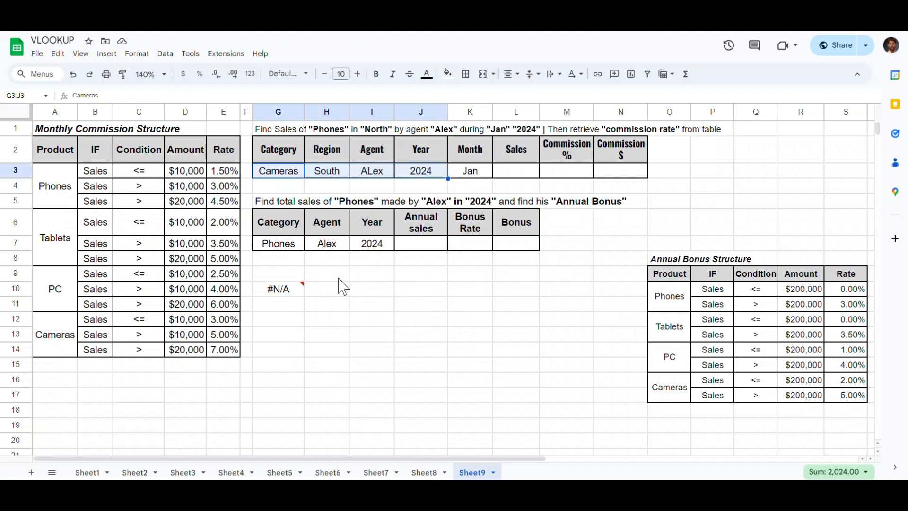
left_click(283, 295)
left_click(282, 172)
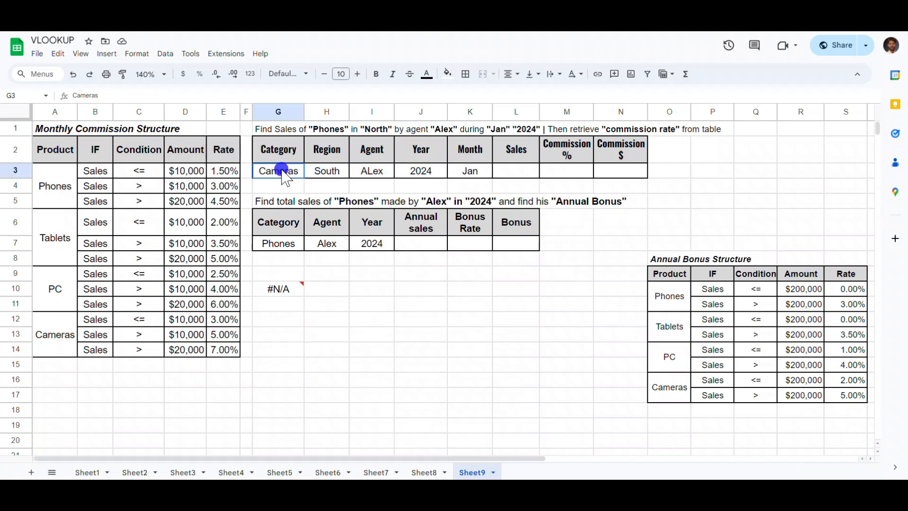
type("Phones")
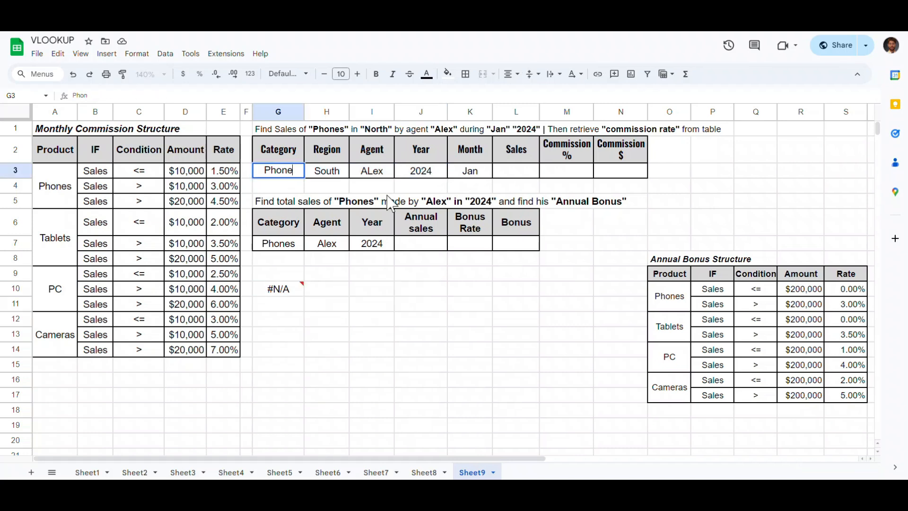
key("Tab")
type("North")
key("Tab")
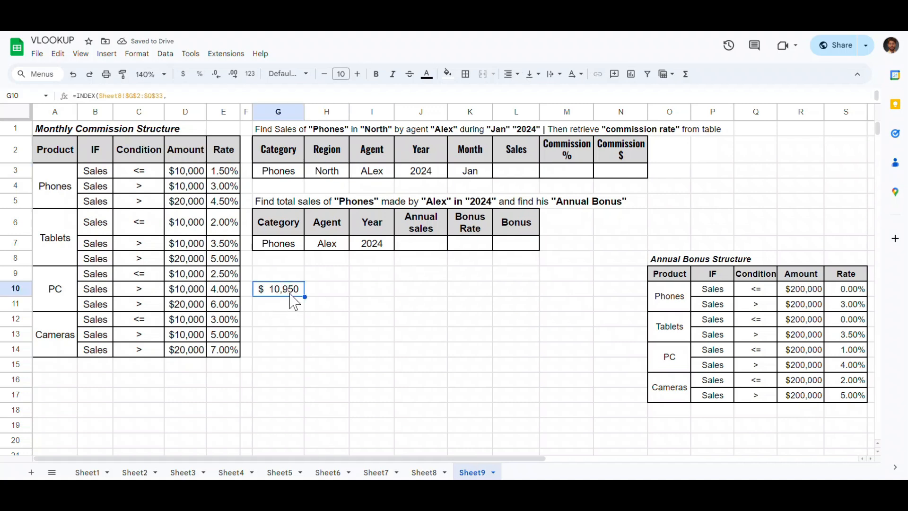
Step: Check the January sales for the matching Sheet8 row and correct the INDEX range in G10 to Sheet8!$F$2:$Q$33
left_click(424, 472)
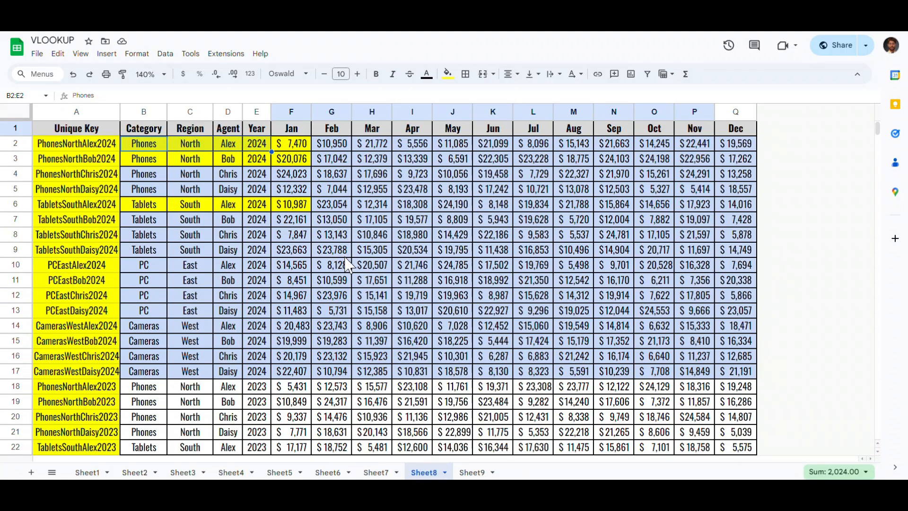
left_click(292, 144)
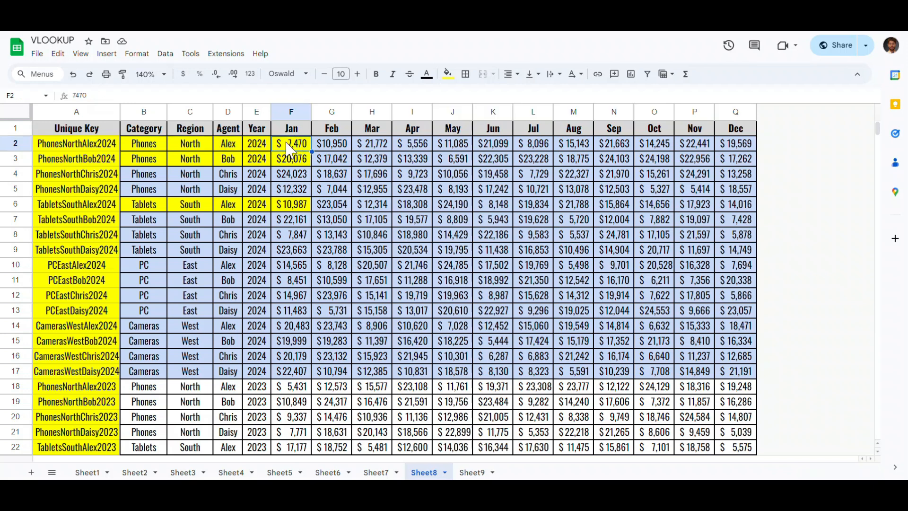
left_click(291, 132)
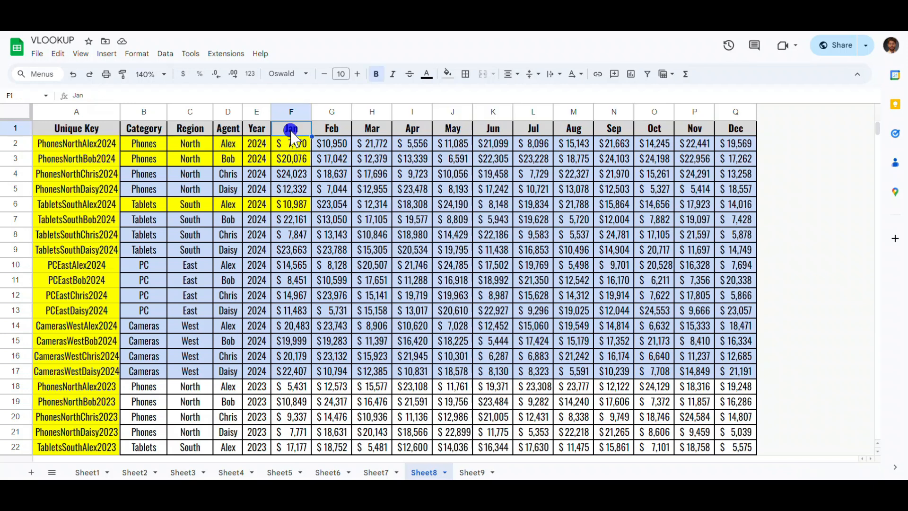
left_click(293, 144)
left_click(470, 470)
key("F2")
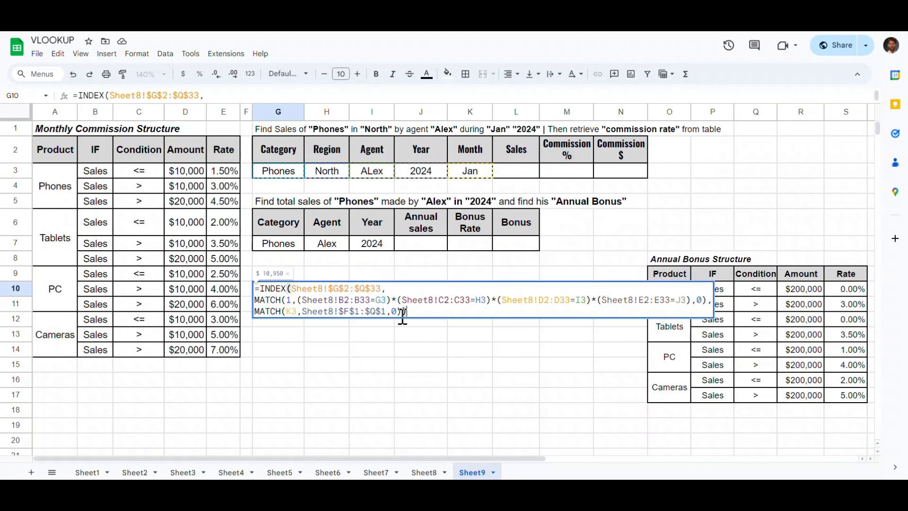
left_click_drag(387, 289, 293, 291)
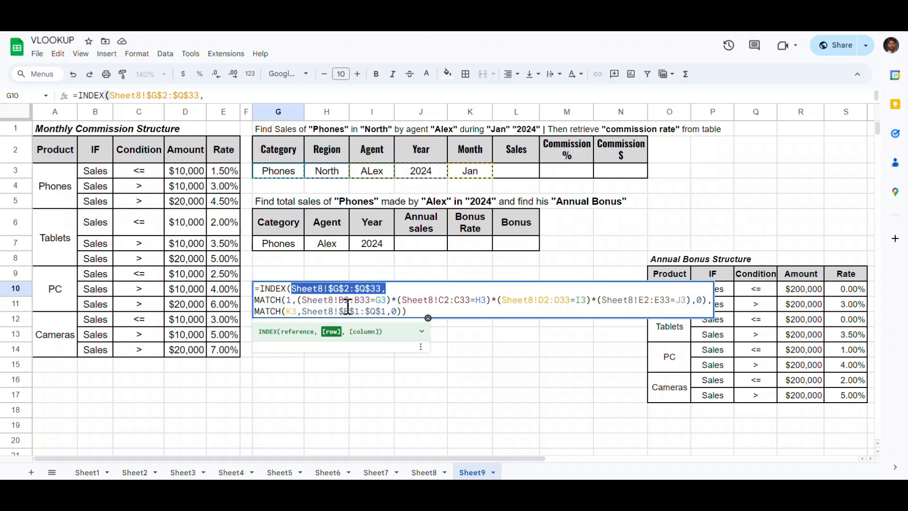
left_click(334, 288)
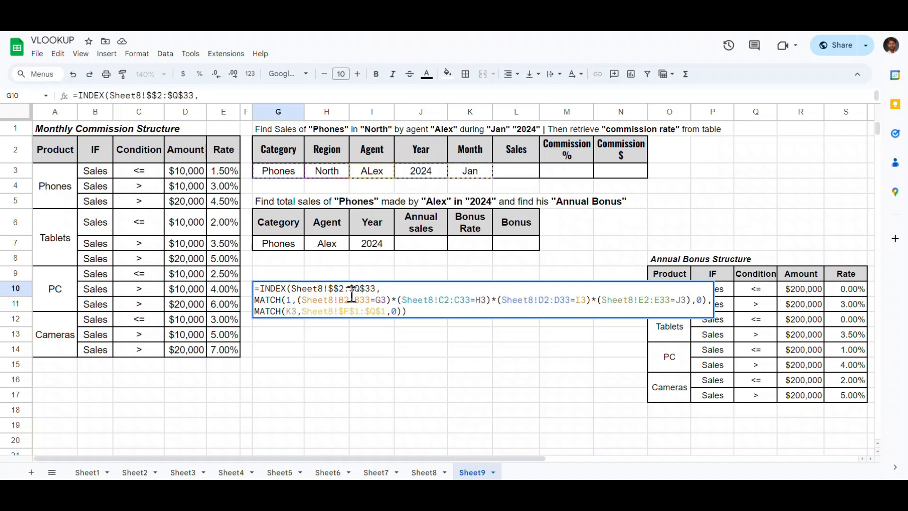
key("Return")
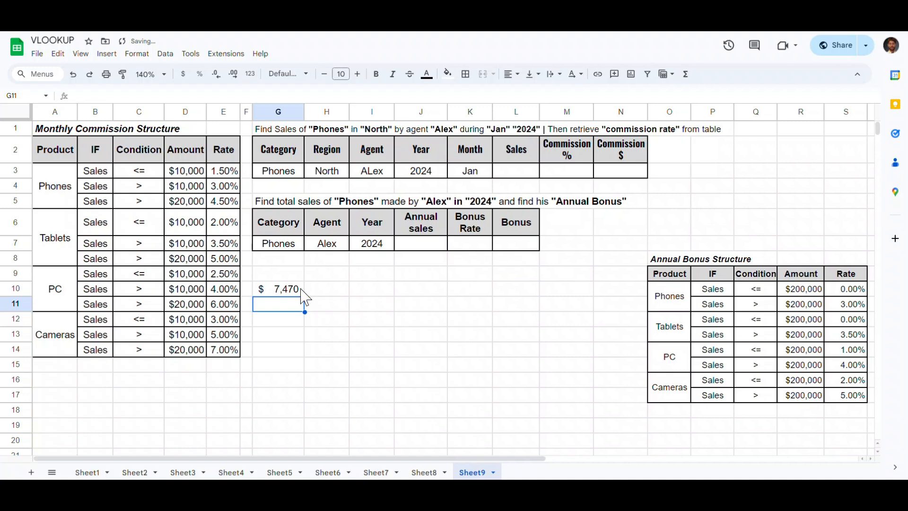
Step: Move the whole INDEX and MATCH formula from G10 to the Sales cell L3
key("Up")
key("F2")
key("ctrl+a")
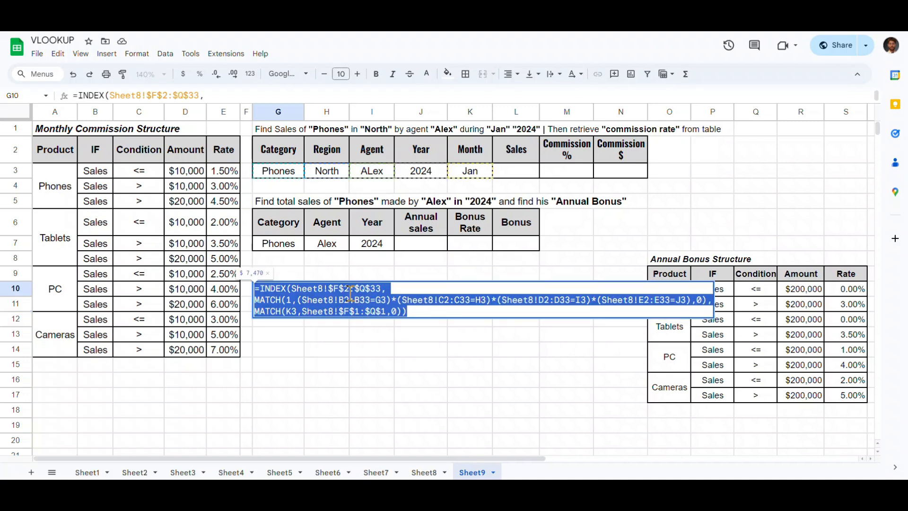
key("ctrl+x")
key("Return")
left_click(516, 170)
key("ctrl+v")
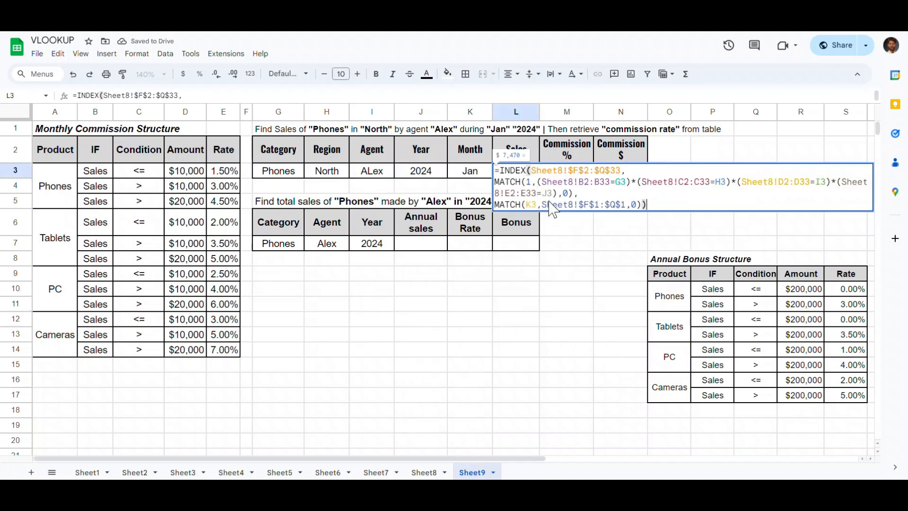
key("Return")
Step: Examine the products, sales amount thresholds and rates in the Monthly Commission Structure table
left_click(292, 290)
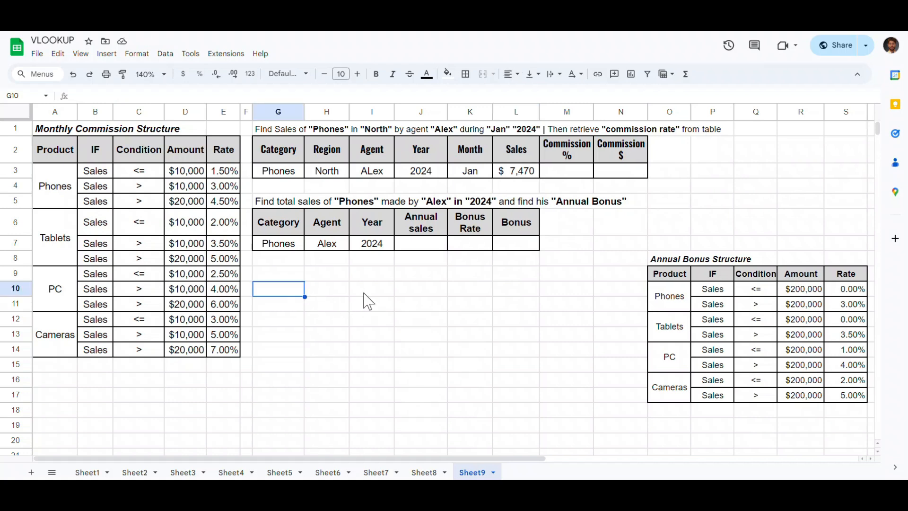
left_click_drag(50, 156, 219, 340)
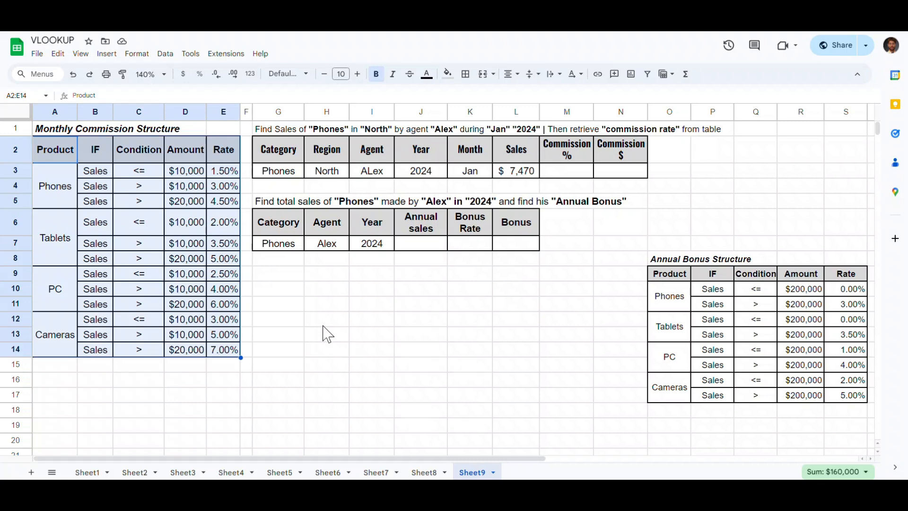
left_click(292, 290)
left_click_drag(67, 194, 67, 331)
left_click_drag(221, 172, 219, 350)
left_click(298, 290)
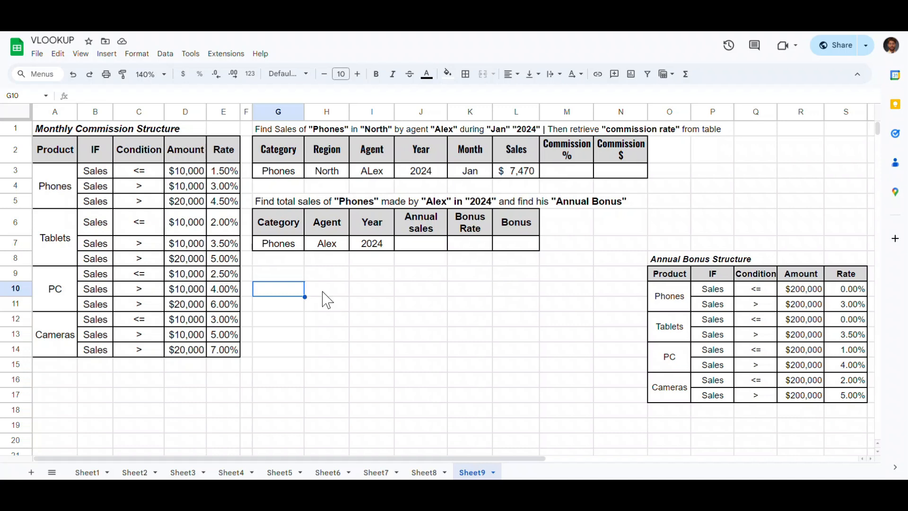
left_click_drag(185, 170, 192, 359)
left_click(273, 304)
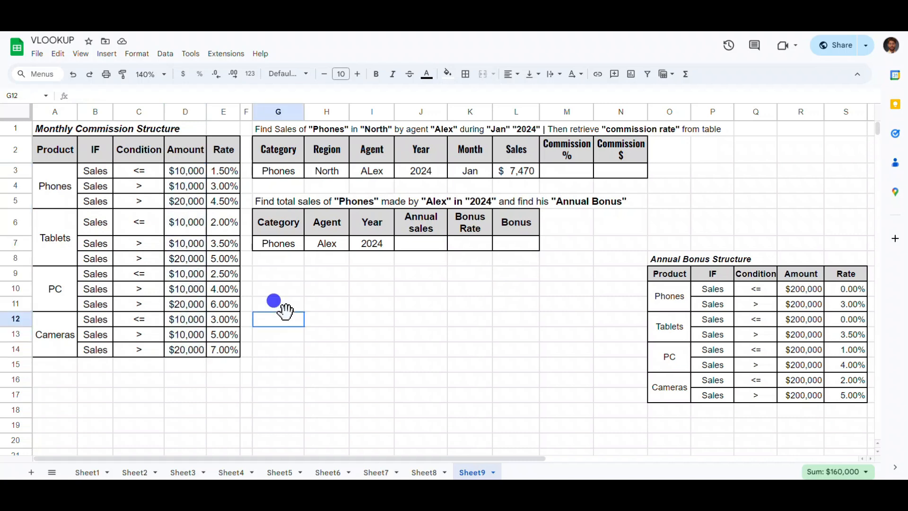
Step: Start an IF formula in G10 that tests whether the category in G3 equals "Phones"
left_click(293, 291)
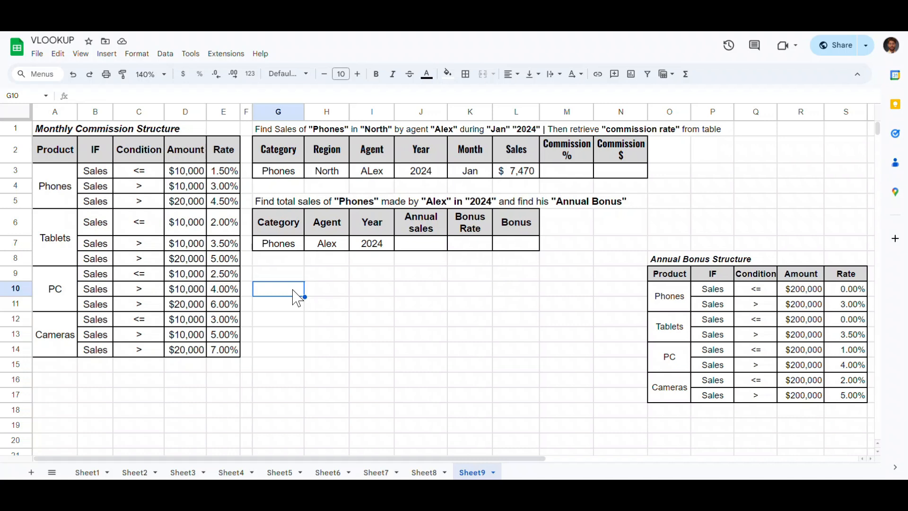
type("=IF(")
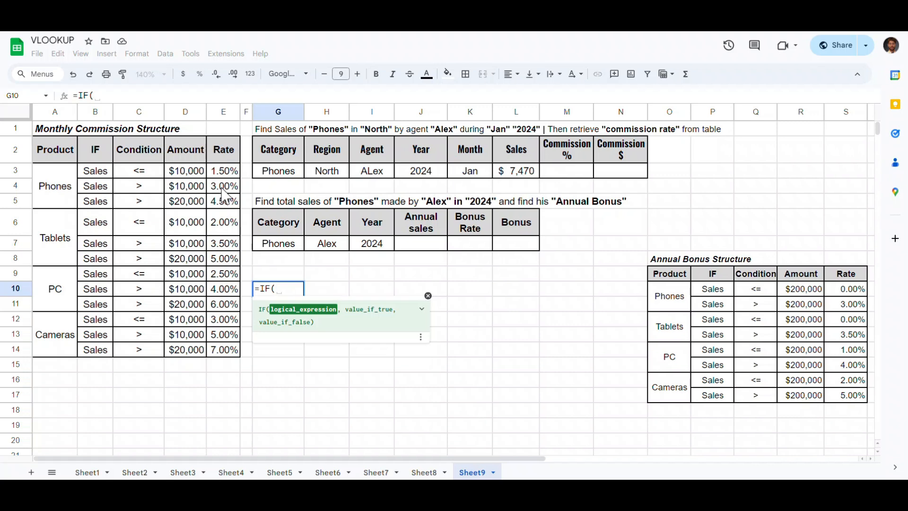
left_click(288, 290)
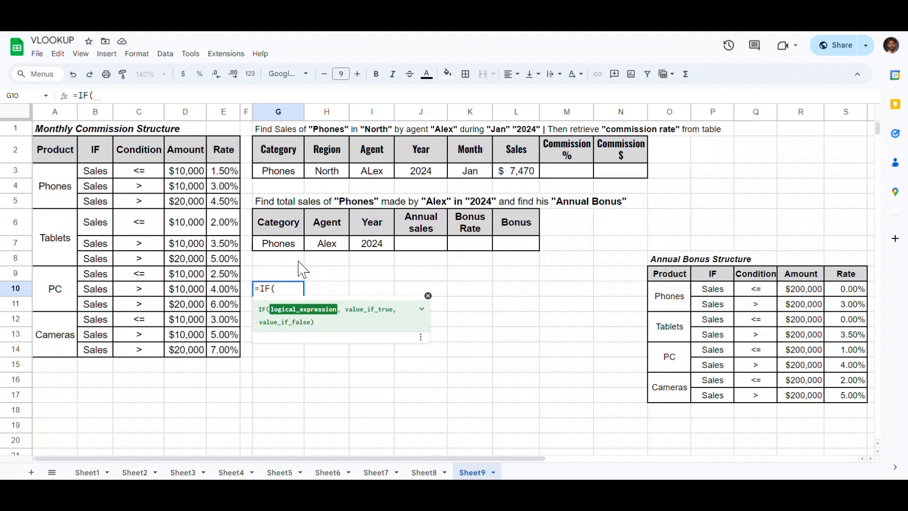
left_click(281, 176)
type("=")
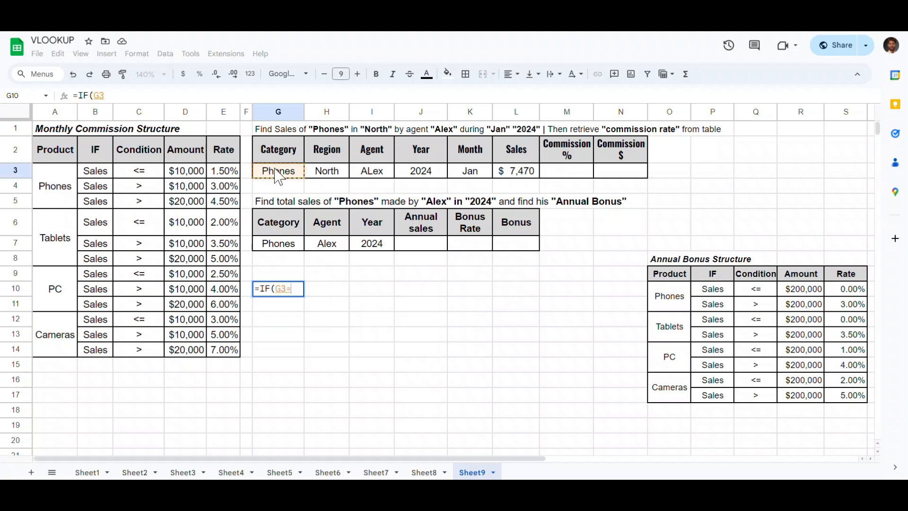
type("\"Phones\",")
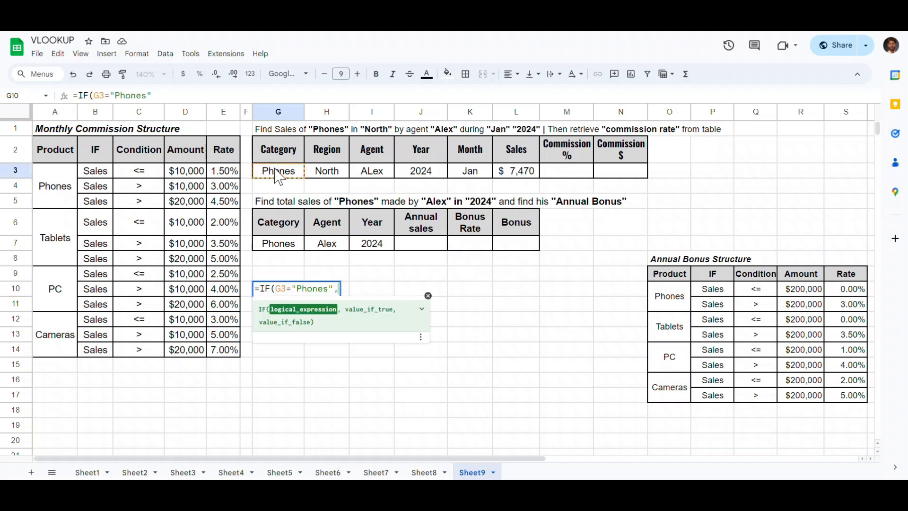
Step: Nest an IF in the G10 formula that returns 1.5% when the sales in L3 are at most 10000
type("IF(")
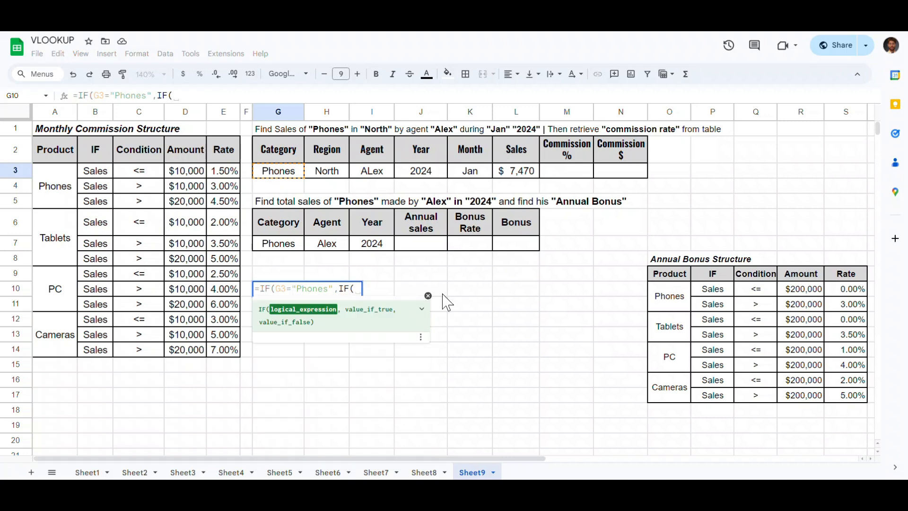
left_click(524, 176)
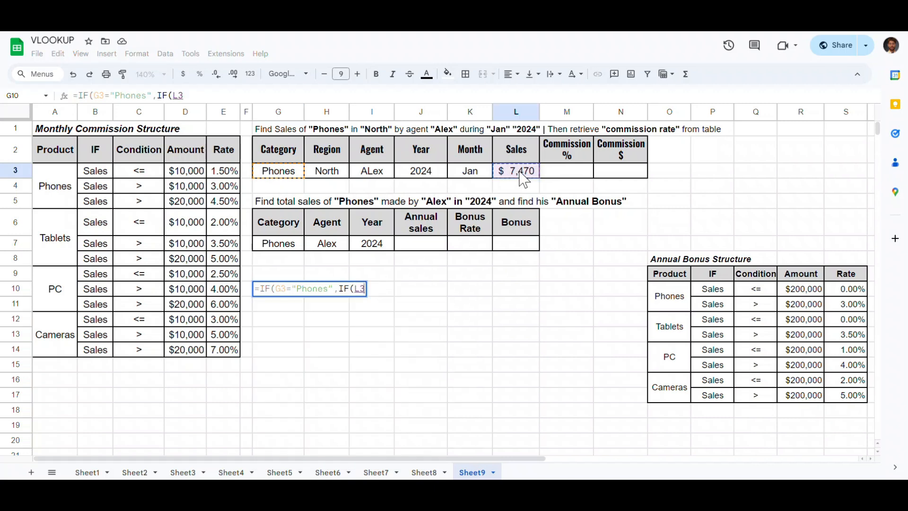
type("<=10000")
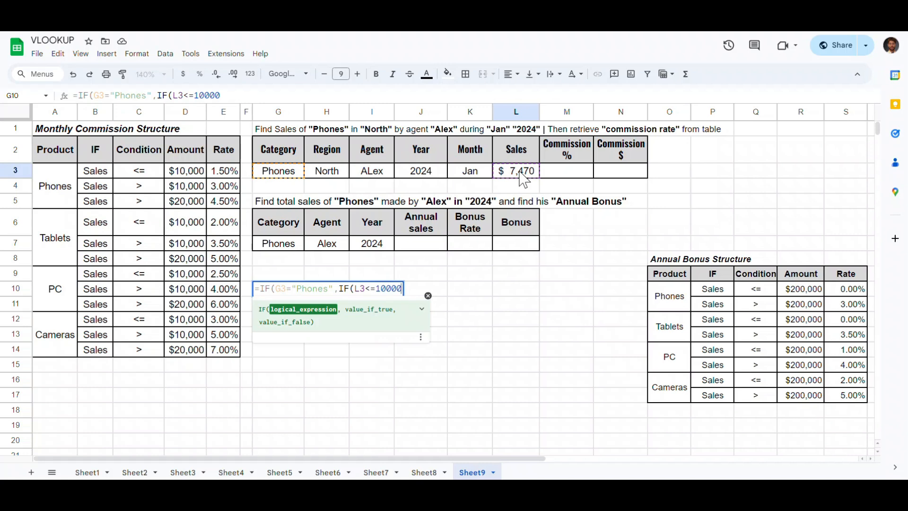
type(",")
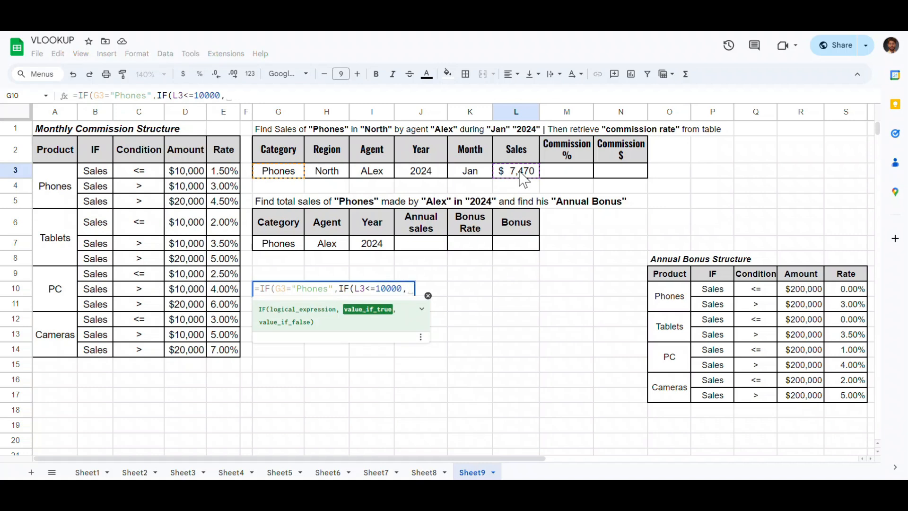
type("1.5%,")
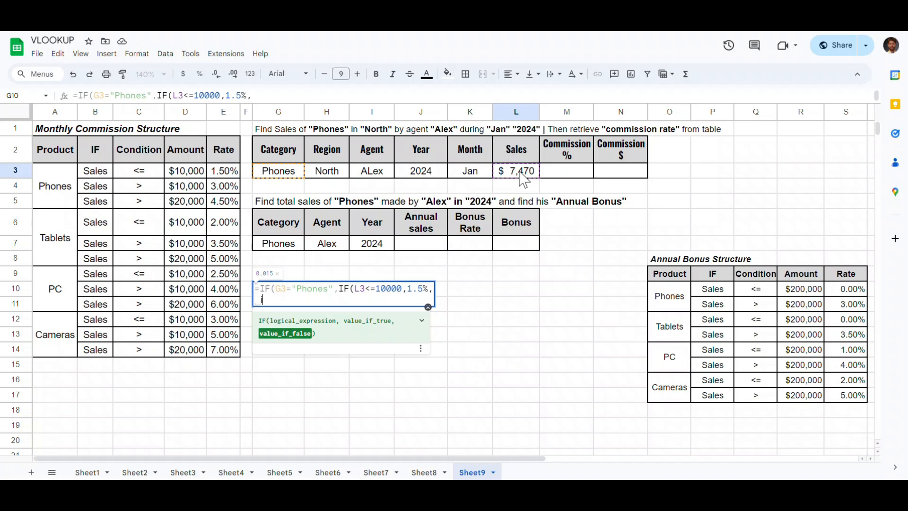
Step: Nest a further IF whose AND test requires G3="Phones", L3>10000 and L3<=20000
type("IF(AND(")
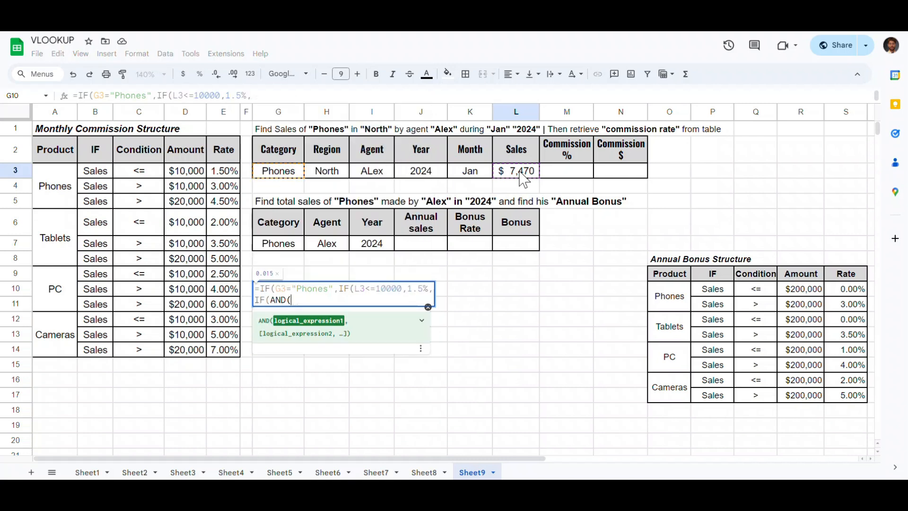
left_click(279, 171)
type("=\"Phones\",")
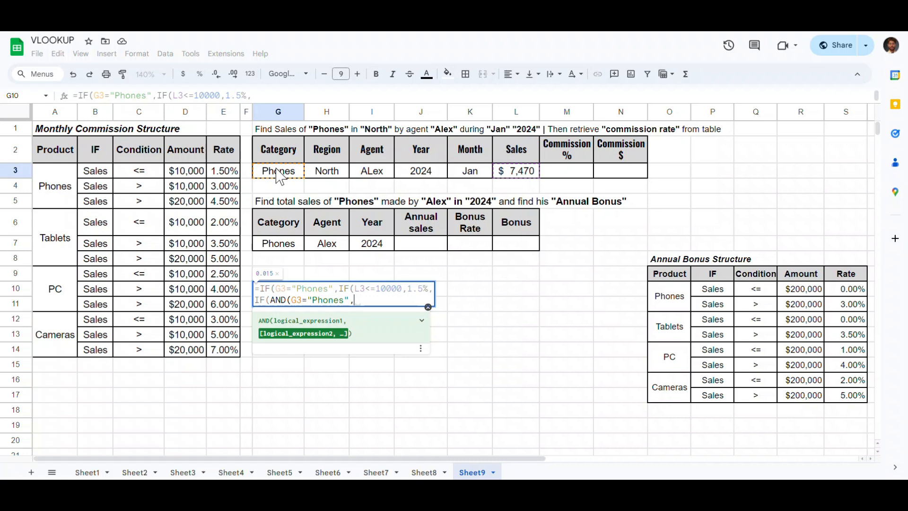
left_click(524, 175)
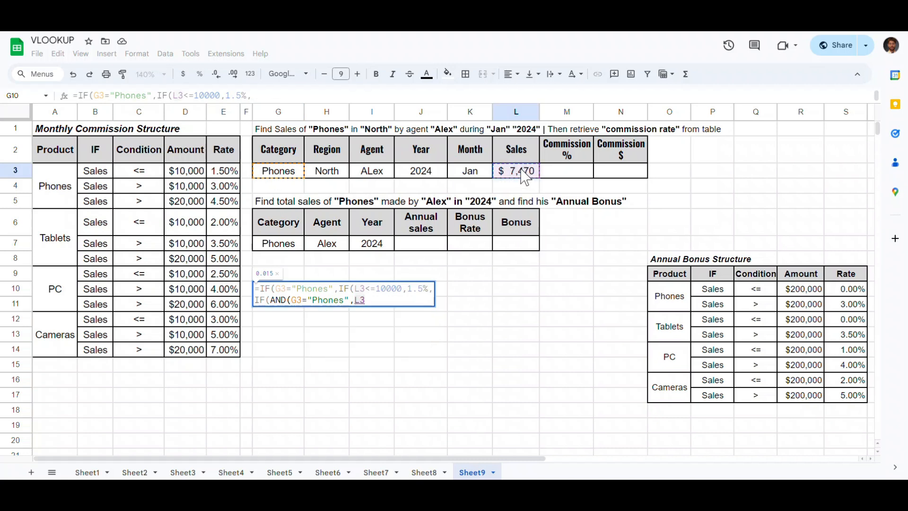
type(">100")
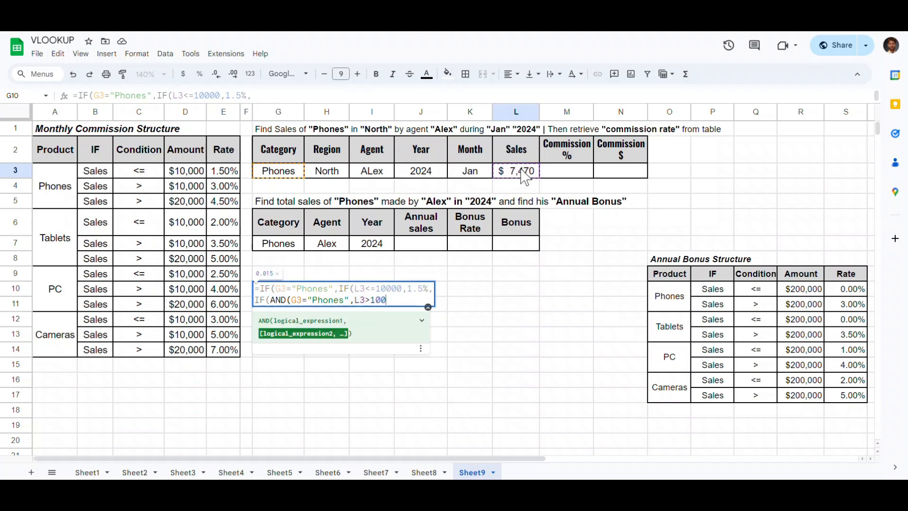
type("00,")
left_click(524, 175)
type("<=200")
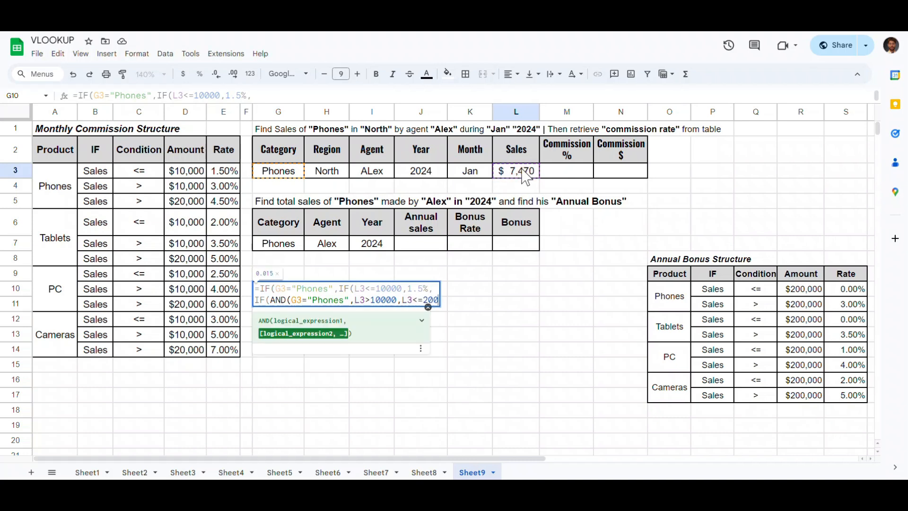
type("00)")
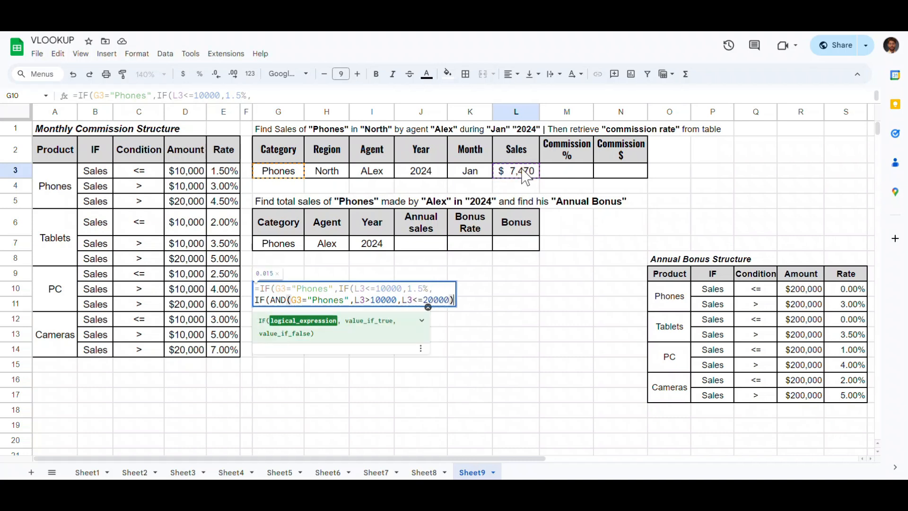
Step: Complete the G10 formula with 3% for a true AND test and 4.5% otherwise, and format the cell as a percentage
type(",")
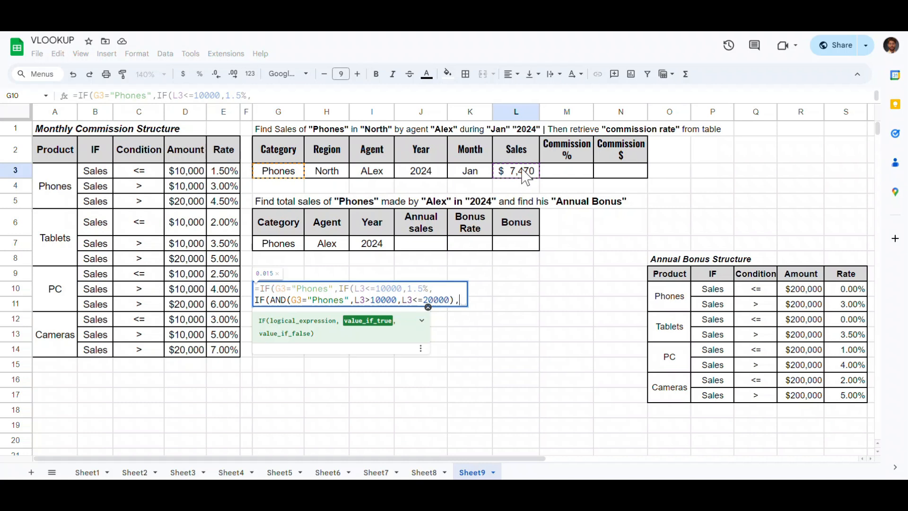
type("3%,")
type(",")
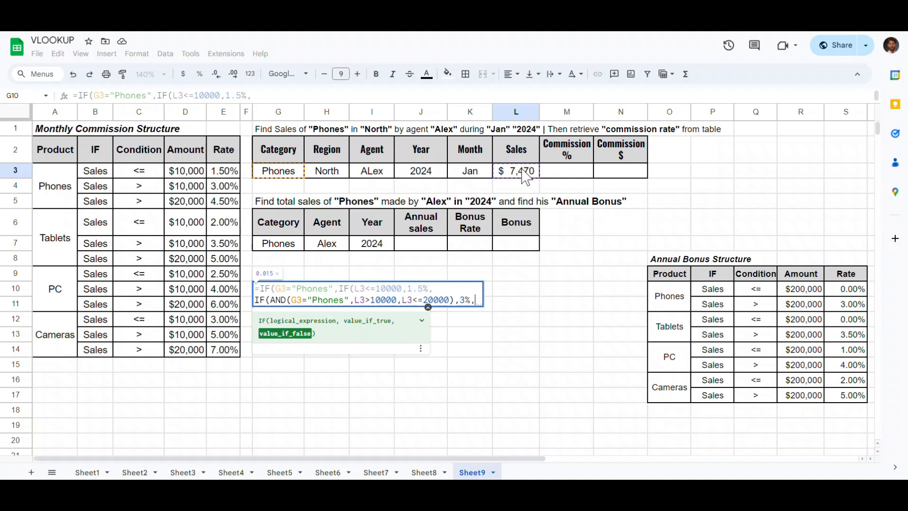
type("4.5%)")
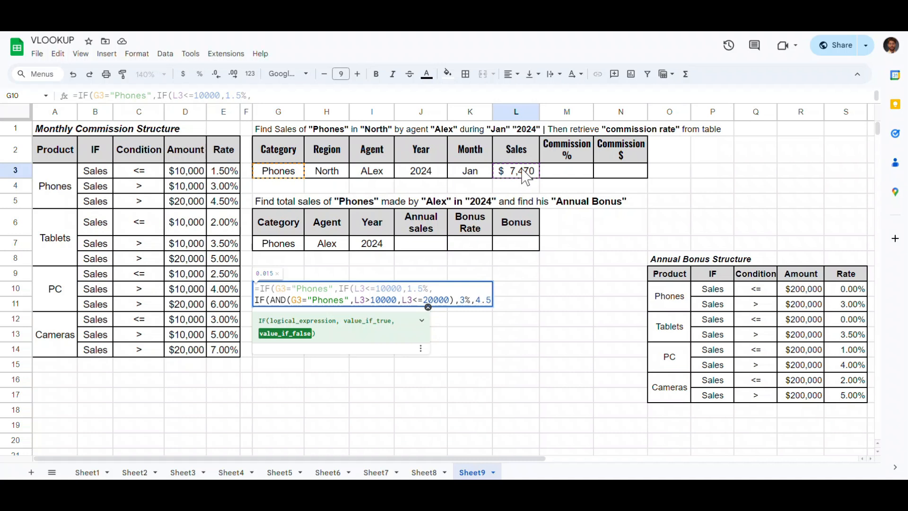
key("Return")
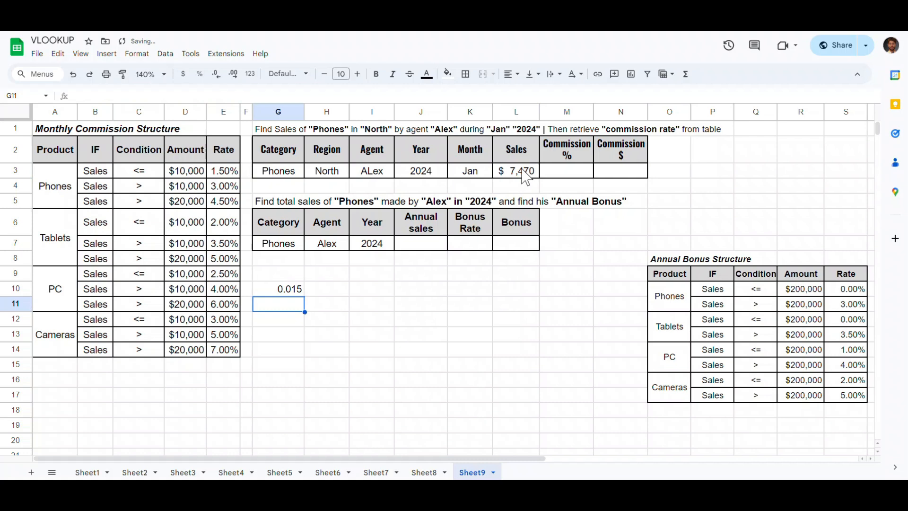
key("Up")
left_click(199, 74)
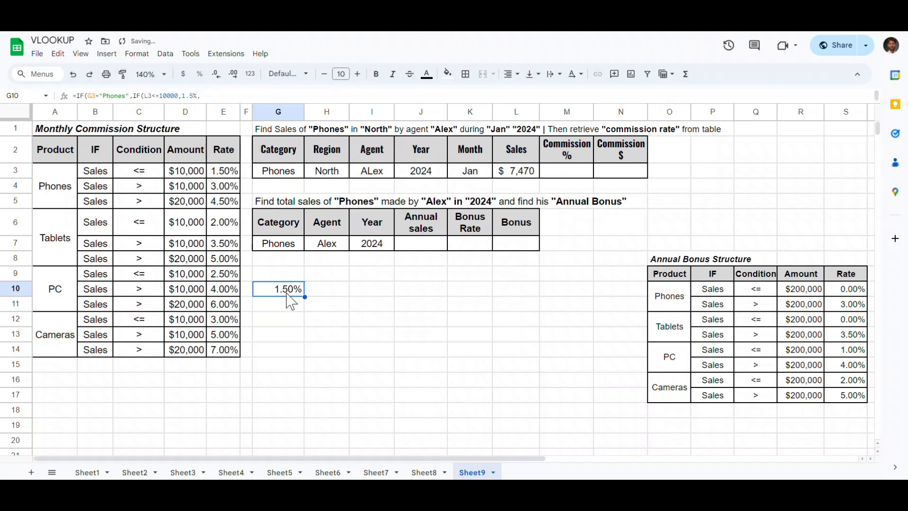
Step: Test the formula by replacing the sales in L3 with 11000 and comparing G10 with the Phones rate in E4
left_click(522, 171)
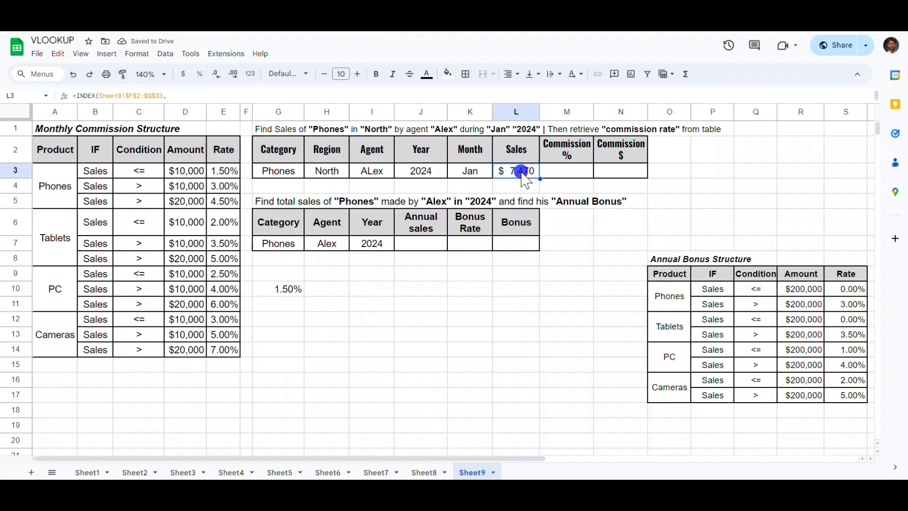
left_click(187, 173)
left_click(516, 175)
type("11000")
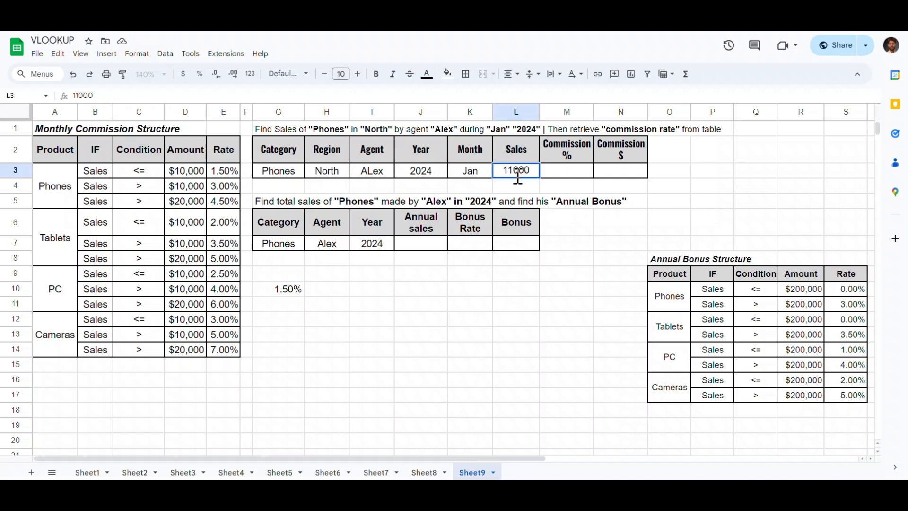
key("Return")
left_click(288, 294)
left_click(226, 188, "ctrl")
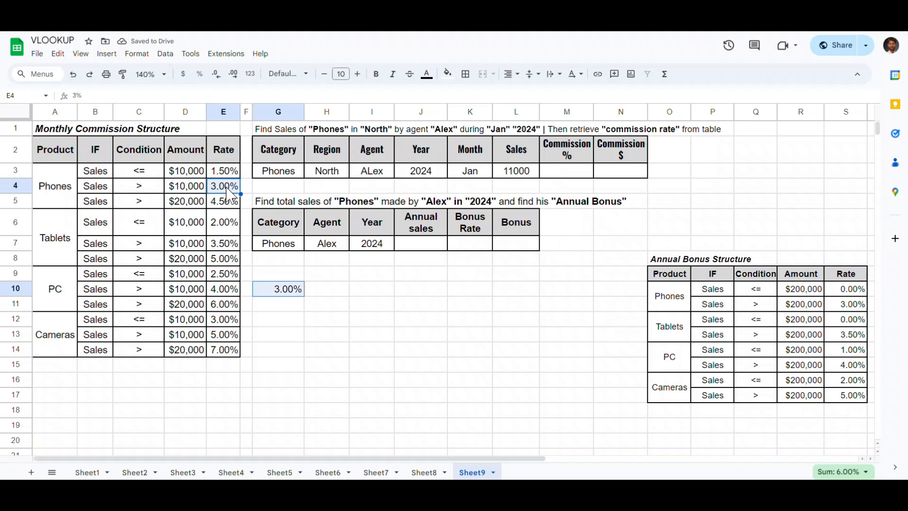
Step: Test the upper limit of the middle tier by setting the sales in L3 to 20000 and checking G10
left_click(527, 176)
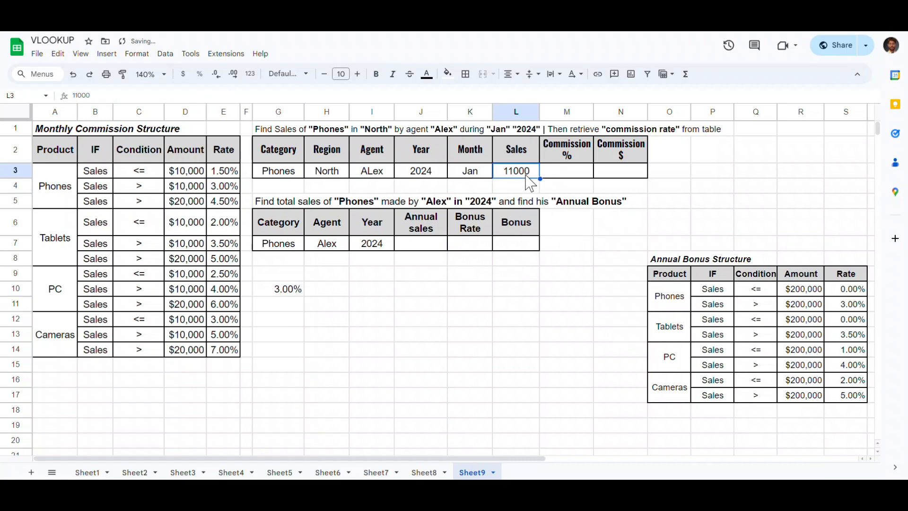
type("20000")
key("Return")
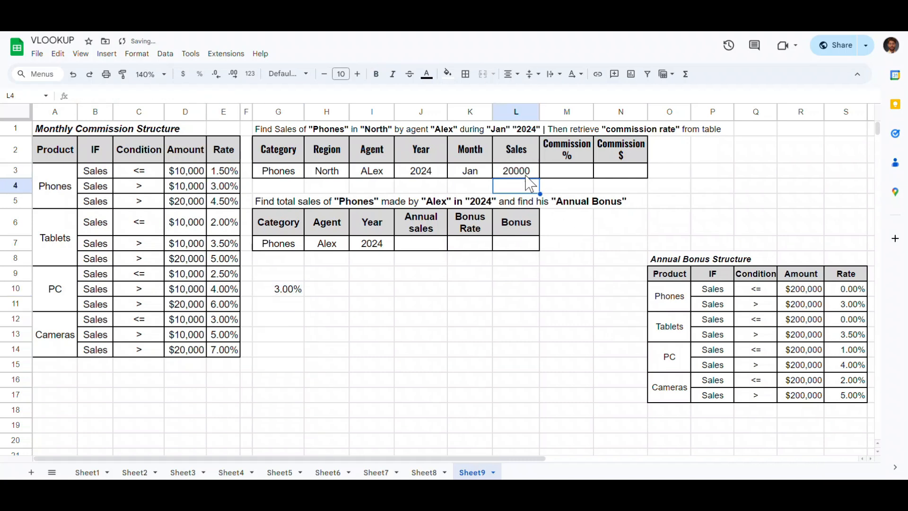
left_click(290, 295)
Step: Test sales of 20001 in L3 against the Phones rate in E5, and restore the original sales formula and formatting
left_click(522, 170)
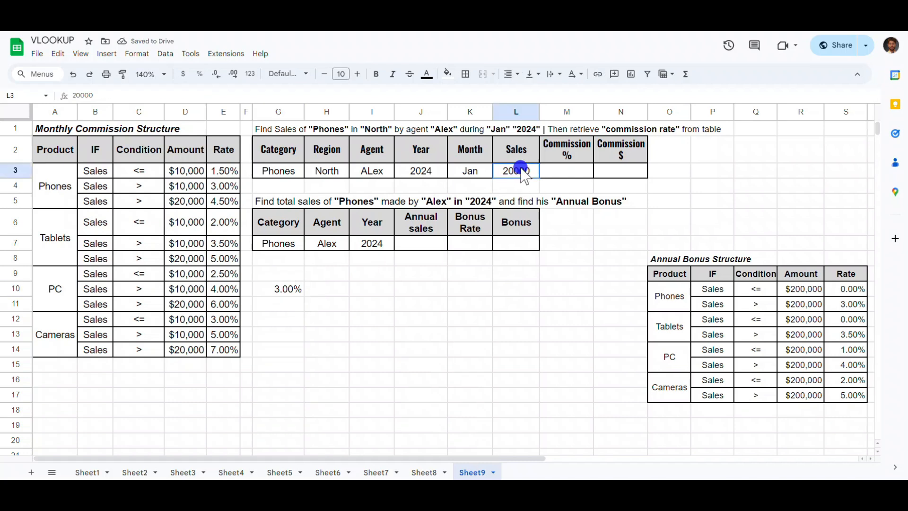
type("20001")
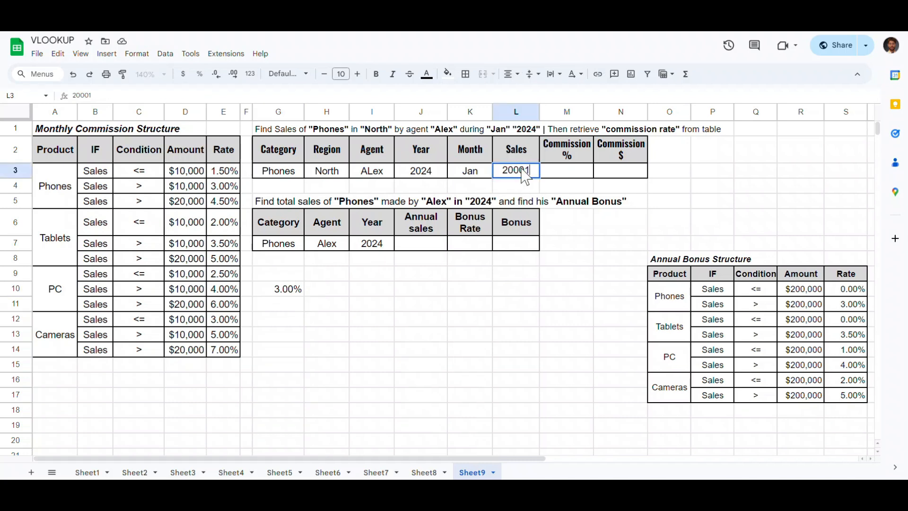
left_click(278, 289)
left_click(220, 208, "ctrl")
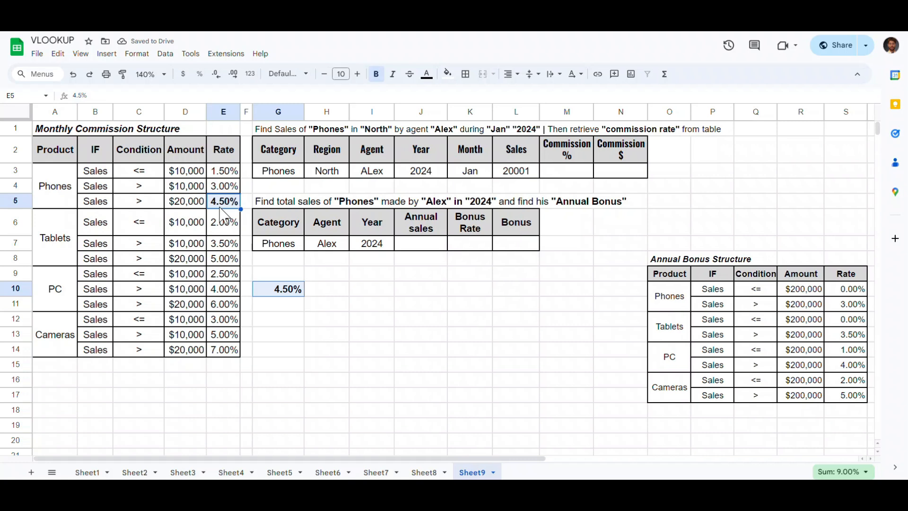
key("ctrl+b")
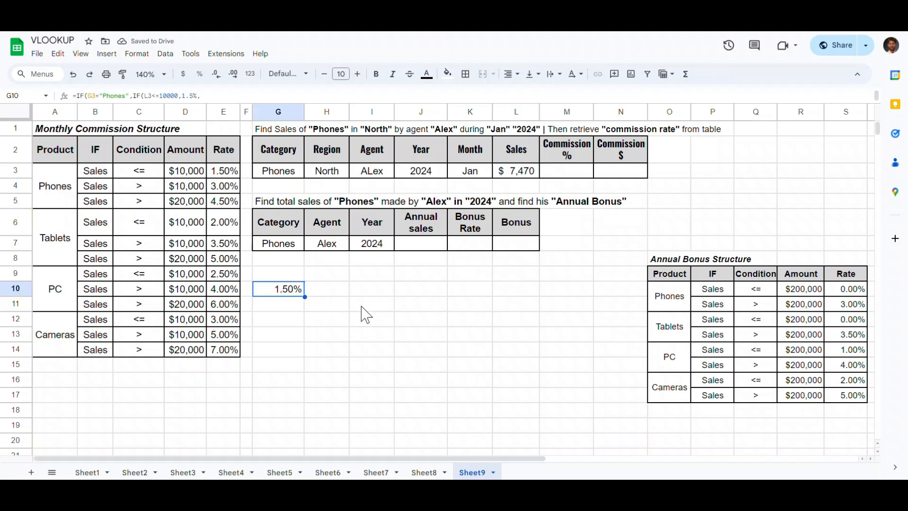
Step: Move the Phones commission formula from G10 to H10 and label G10 "Phones"
key("ctrl+x")
key("Right")
type("Phones")
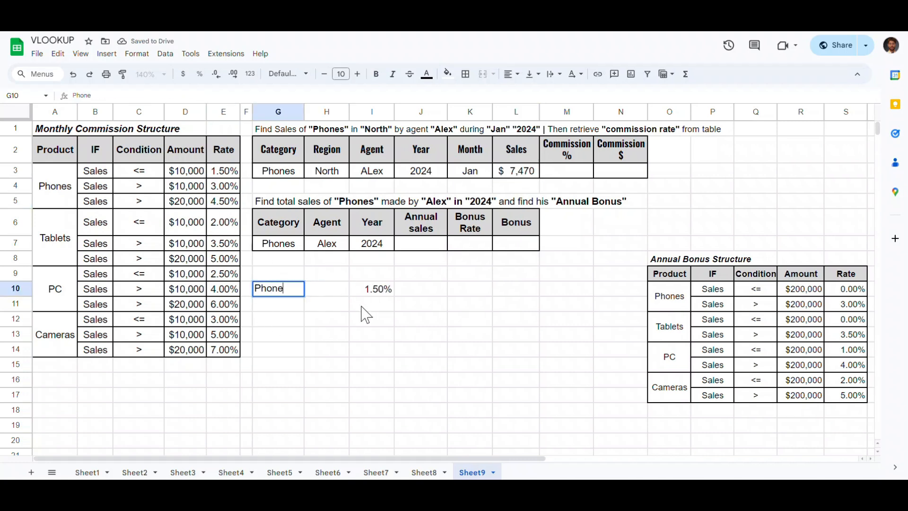
key("Return")
key("Up")
key("Right")
key("Right")
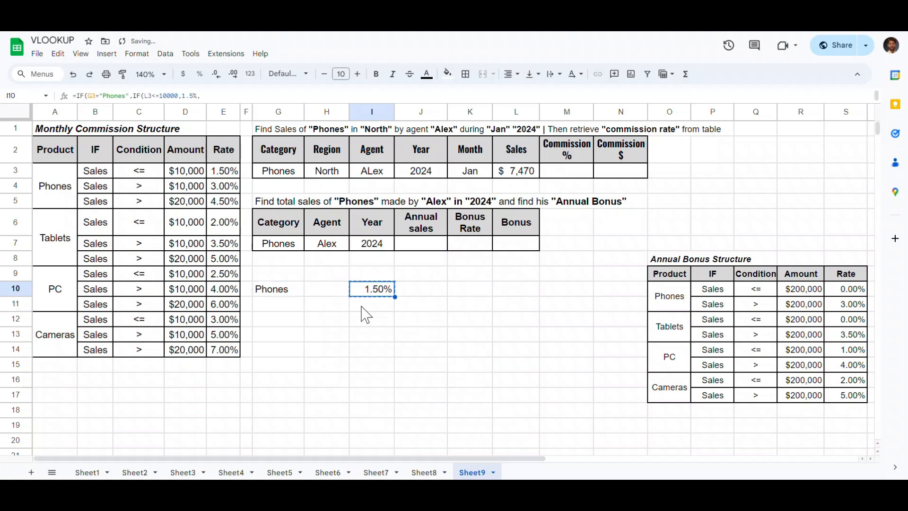
key("ctrl+x")
key("Left")
key("ctrl+v")
Step: Enter the labels "Tablets", "PC" and "Cameras" in G11 to G13
key("Down")
key("Left")
type("Tablets")
key("Return")
type("CC")
key("Return")
type("Cameras")
key("Return")
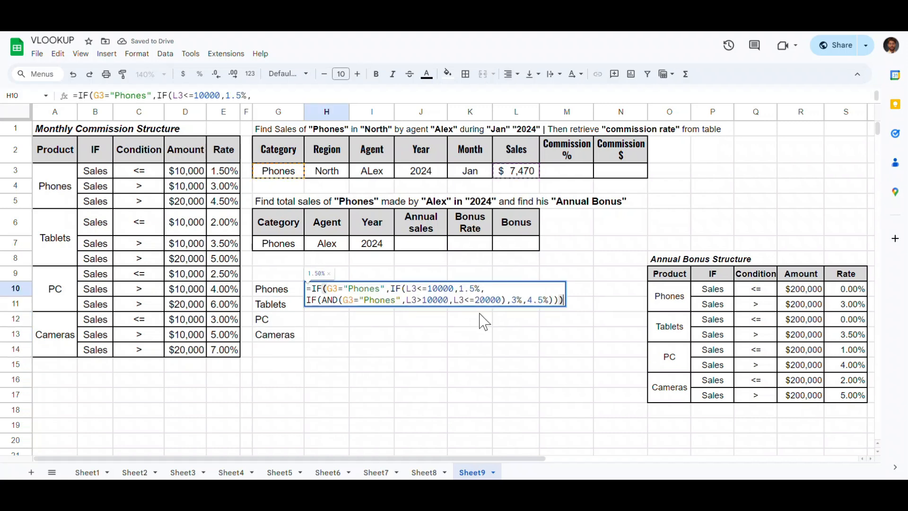
Step: Copy the full formula text from H10 into H11 with its cell references unchanged
key("shift+Up")
key("shift+Up")
key("ctrl+c")
key("Return")
key("Return")
key("ctrl+v")
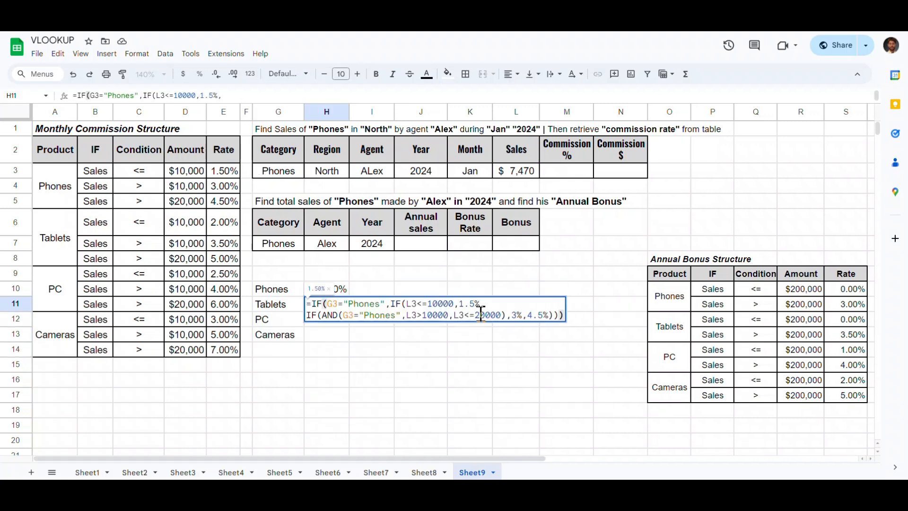
Step: Replace both "Phones" criteria in the H11 formula with "Tablets"
double_click(351, 304)
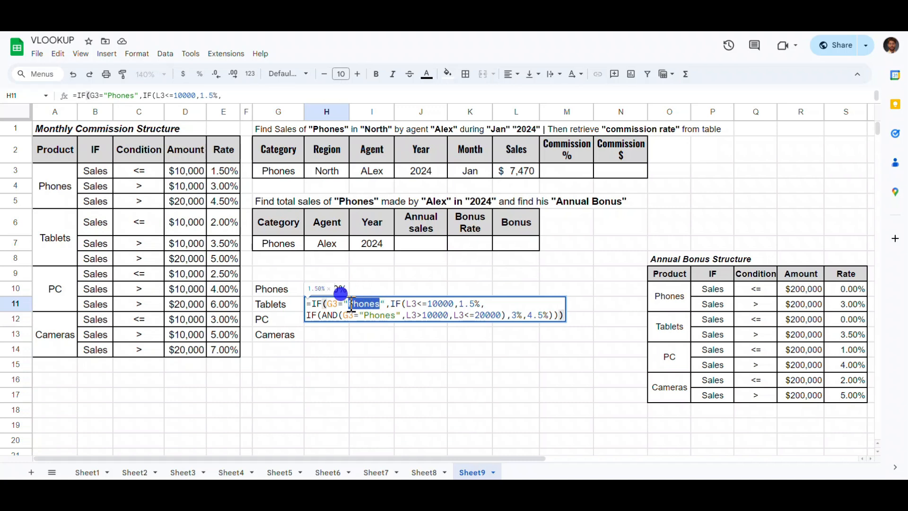
type("Tablets")
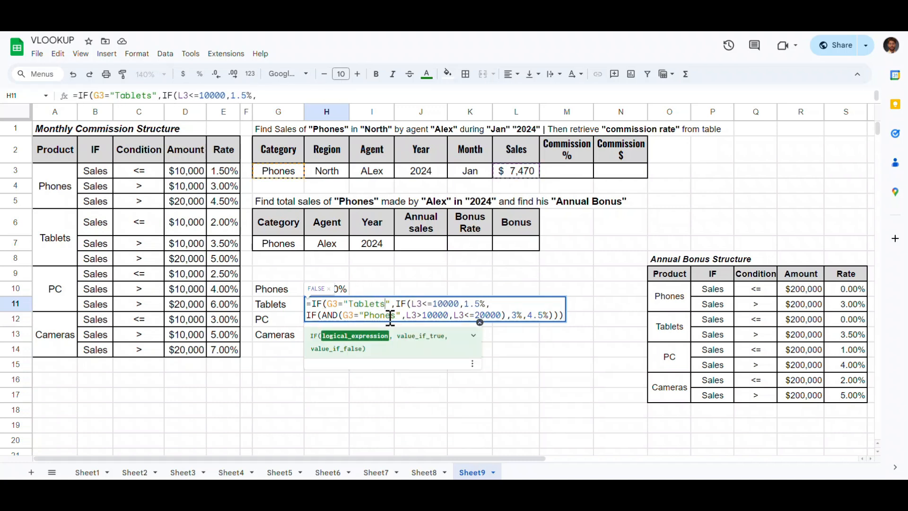
double_click(369, 315)
type("Tablets")
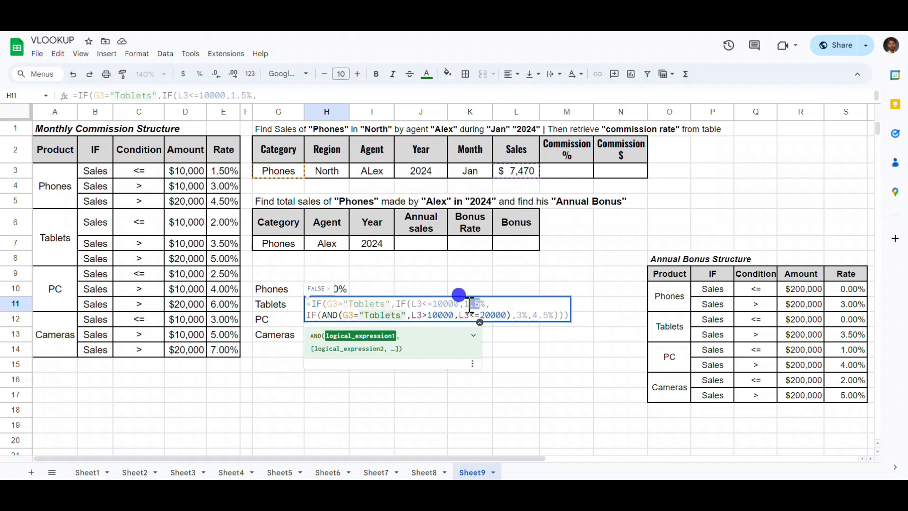
Step: Set the commission rates in the H11 Tablets formula to 2%, 3.5% and 5%, and enter the formula
left_click(467, 304)
left_click(522, 316)
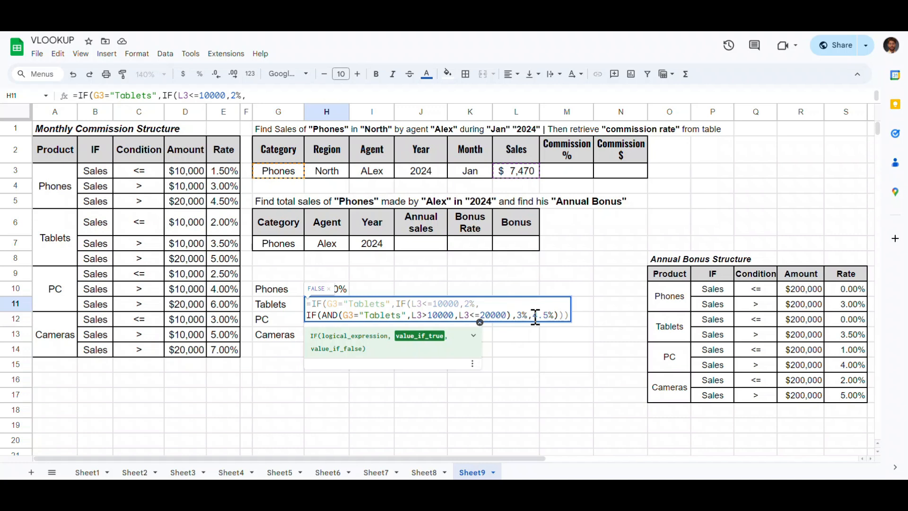
type(".5")
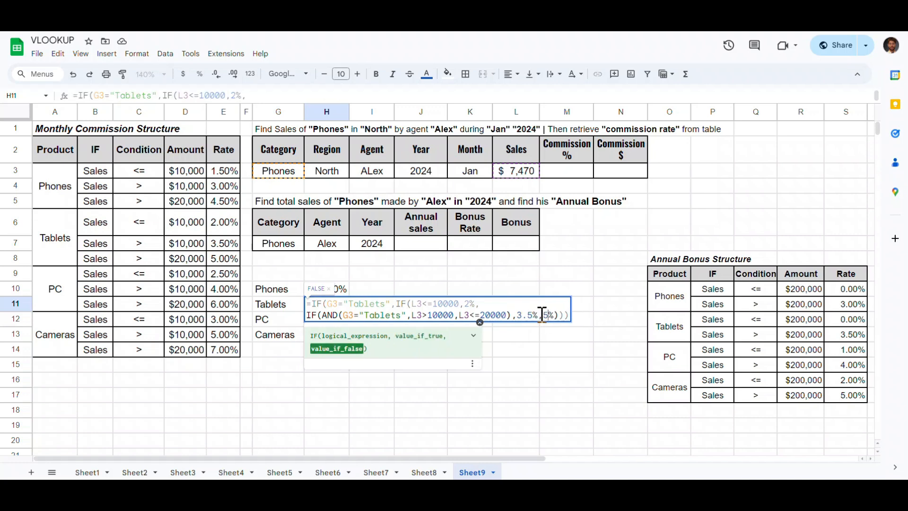
key("ctrl+Return")
key("F2")
key("Escape")
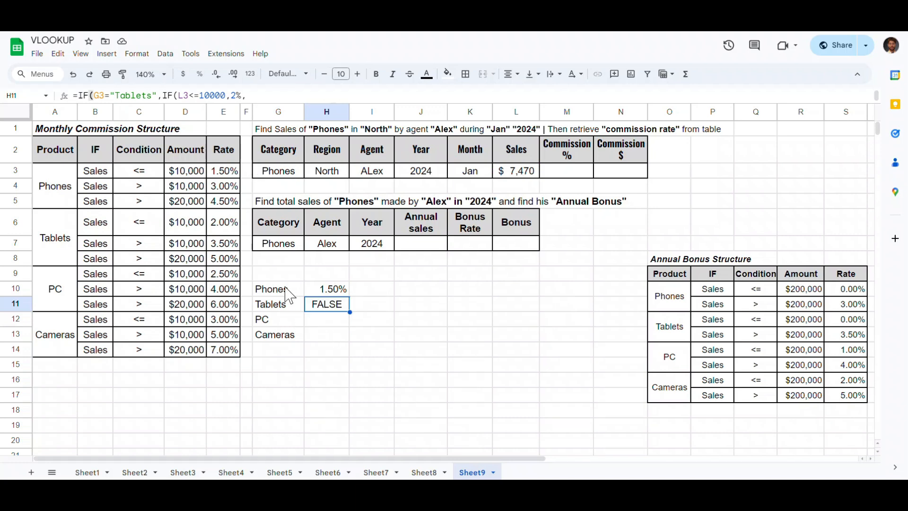
Step: Copy the full Tablets formula text from H11 into H12 with its cell references unchanged
left_click(275, 305)
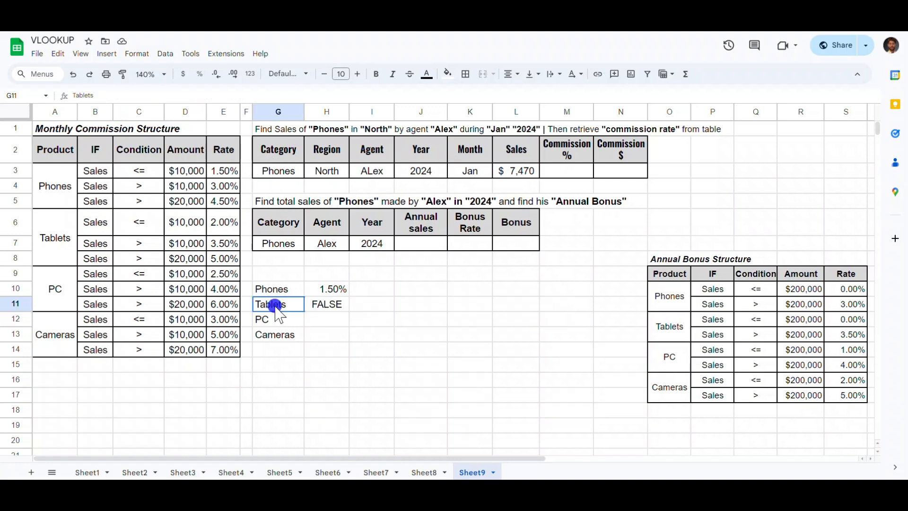
double_click(329, 306)
key("shift+Home")
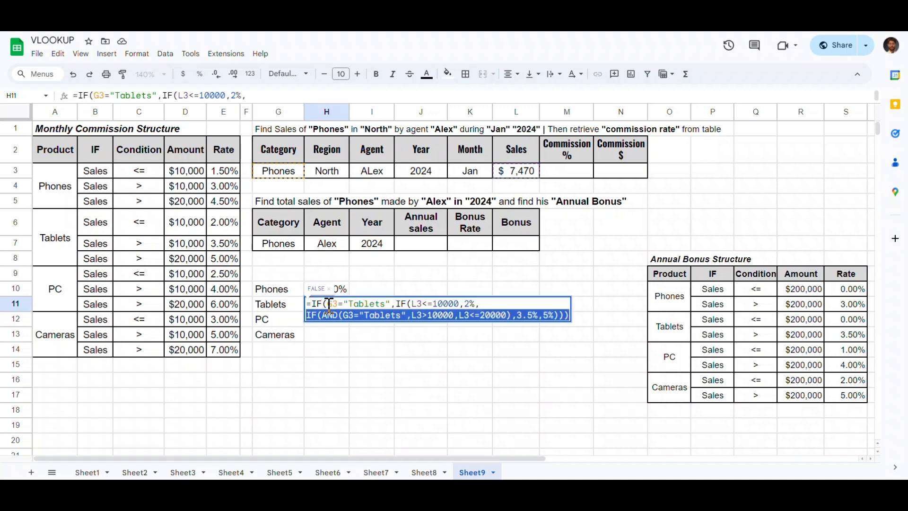
key("Return")
key("F2")
key("ctrl+v")
Step: Replace both "Tablets" criteria in the H12 formula with "PC"
left_click(384, 320)
left_click_drag(386, 320, 334, 321)
type("PC")
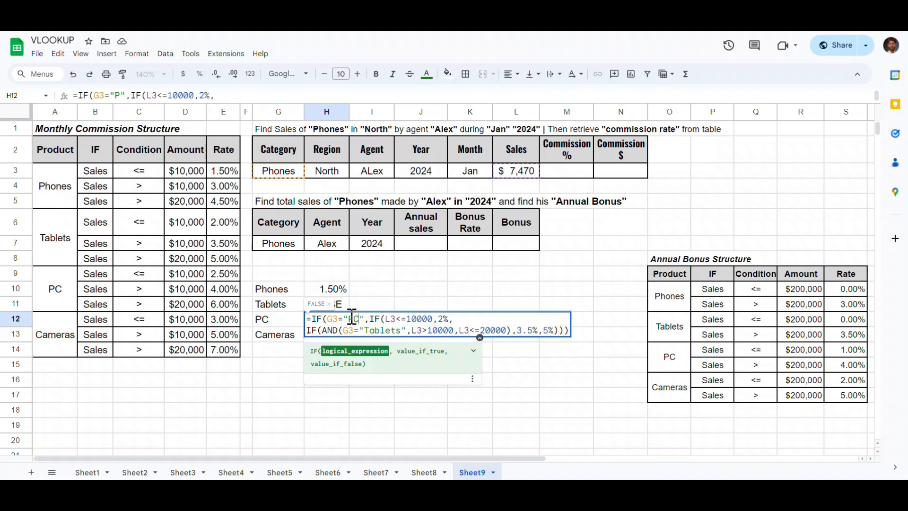
double_click(378, 330)
type("PC")
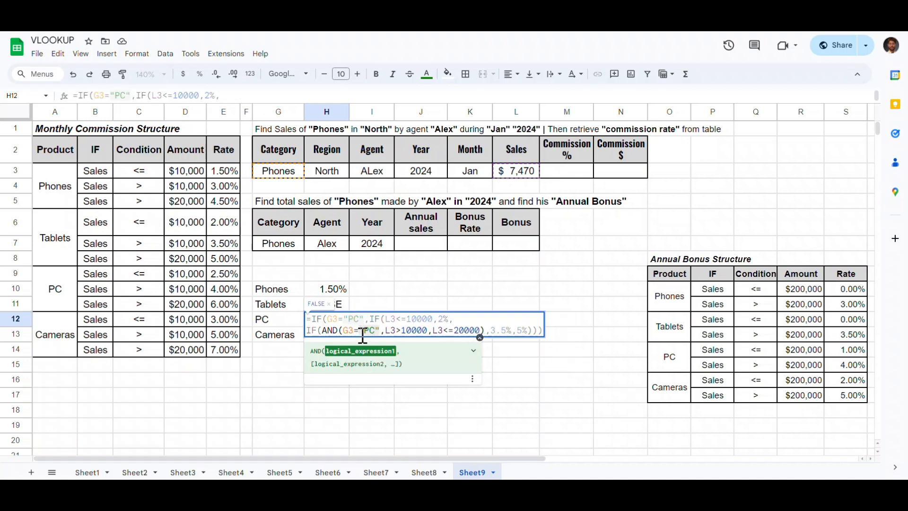
Step: Set the commission rates in the H12 PC formula to 2.5%, 4% and 6%, and enter the formula
left_click(445, 319)
type(".5")
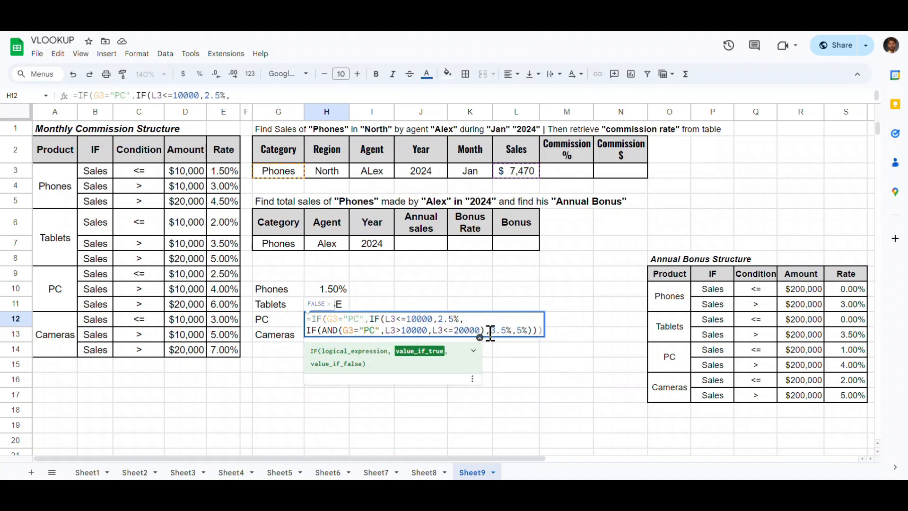
double_click(495, 330)
type("4")
double_click(508, 330)
type("6")
key("Return")
Step: Copy the full PC formula text from H12 into H13 with its cell references unchanged
key("F2")
key("shift+Up")
key("shift+Up")
key("ctrl+c")
key("Return")
key("F2")
key("ctrl+v")
Step: Replace both "PC" criteria in the H13 formula with "Cameras"
double_click(350, 335)
type("Cameras")
key("Down")
key("Left")
key("Left")
key("BackSpace")
key("BackSpace")
type("Cameras")
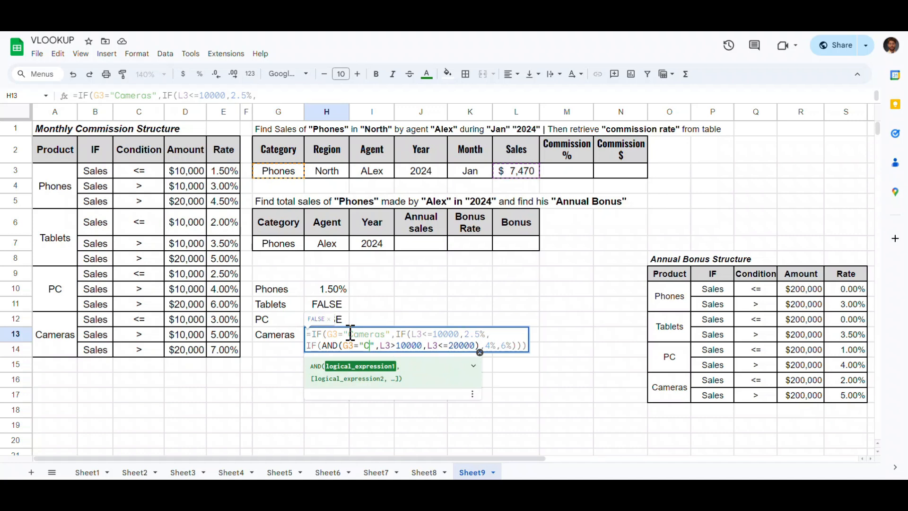
Step: Set the commission rates in the H13 Cameras formula to 3%, 5% and 7%, and enter the formula
left_click_drag(486, 337, 466, 333)
type("63")
key("BackSpace")
key("BackSpace")
type("3%")
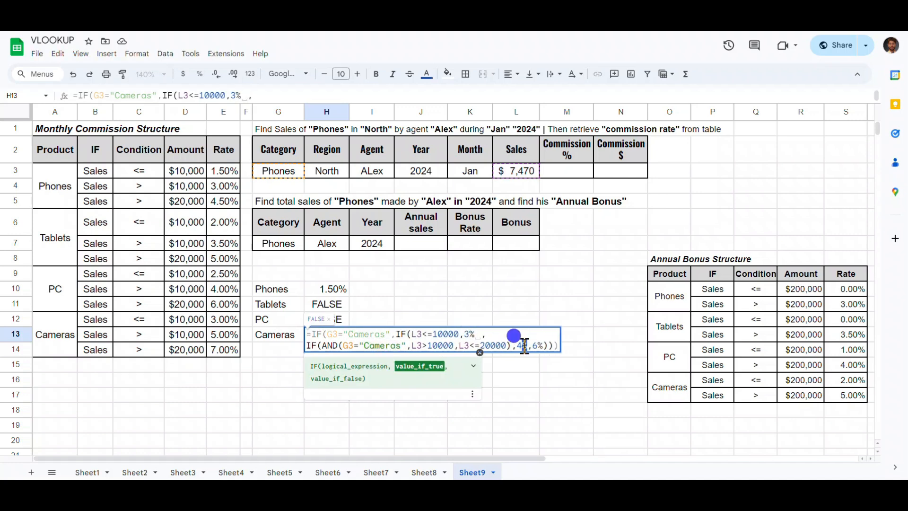
left_click(521, 346)
type("5%")
key("BackSpace")
key("BackSpace")
left_click_drag(528, 349, 517, 346)
type("5%")
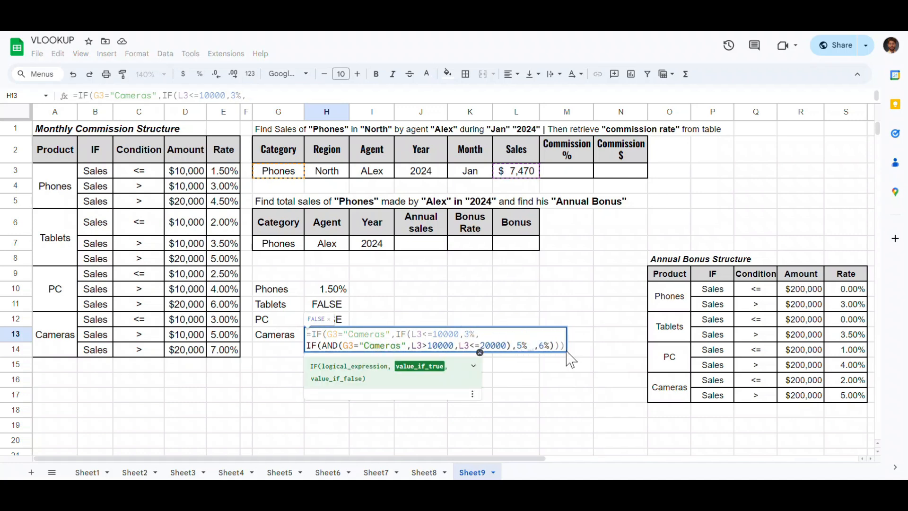
key("Tab")
key("BackSpace")
type(")")
key("Return")
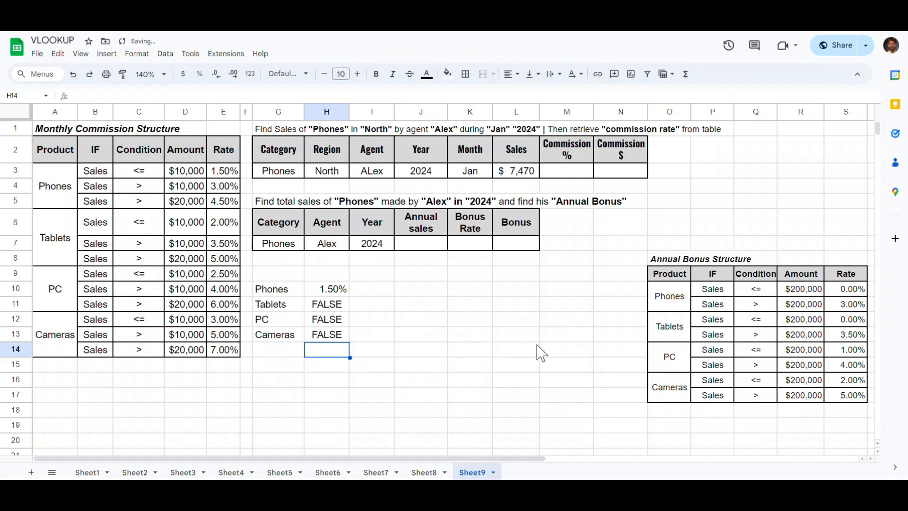
left_click(339, 310)
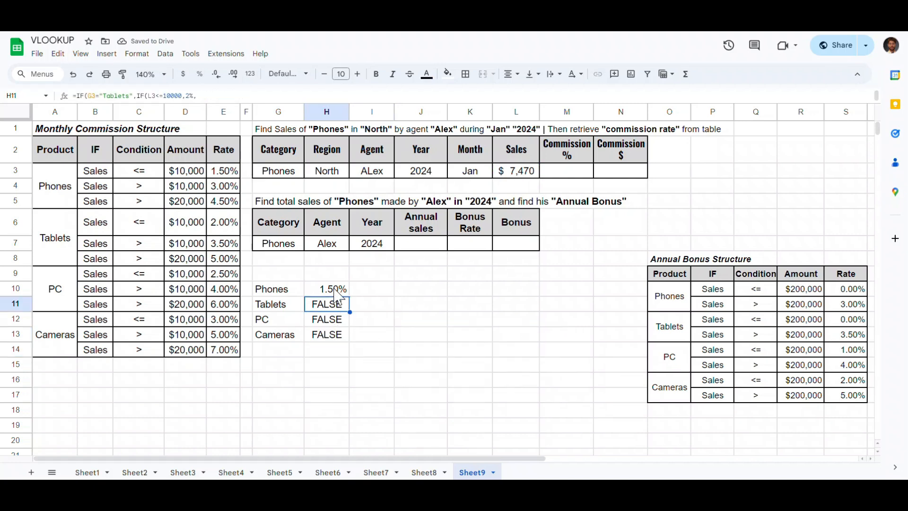
left_click_drag(337, 290, 336, 345)
left_click(344, 365)
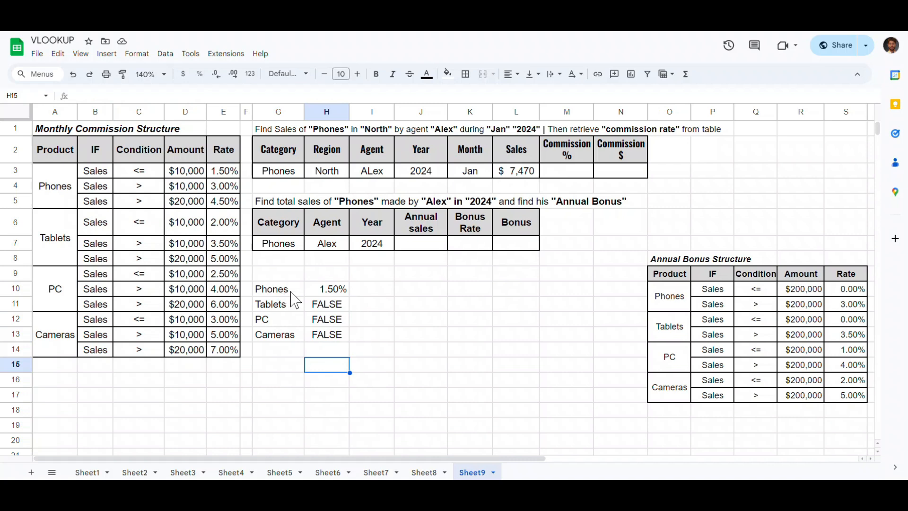
left_click(326, 288)
left_click_drag(327, 288, 330, 339)
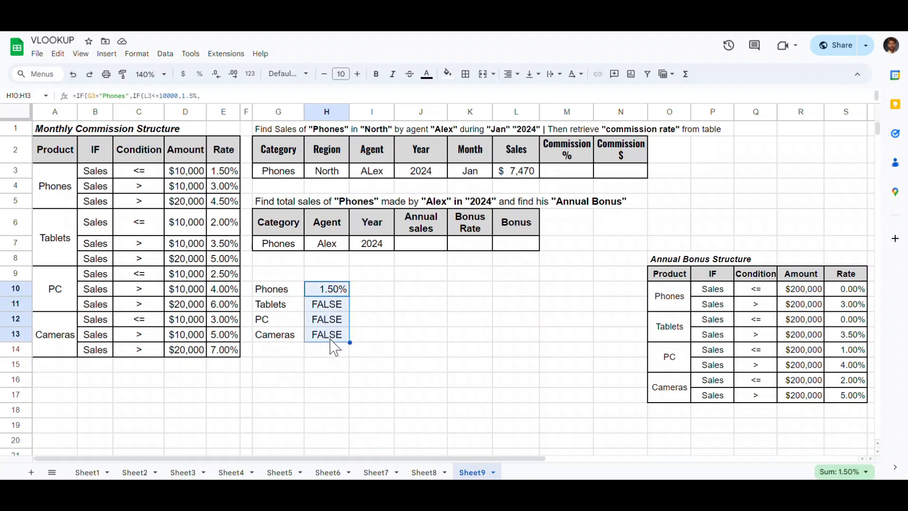
Step: Copy the full Tablets formula text from H11 for reuse in H10
double_click(324, 305)
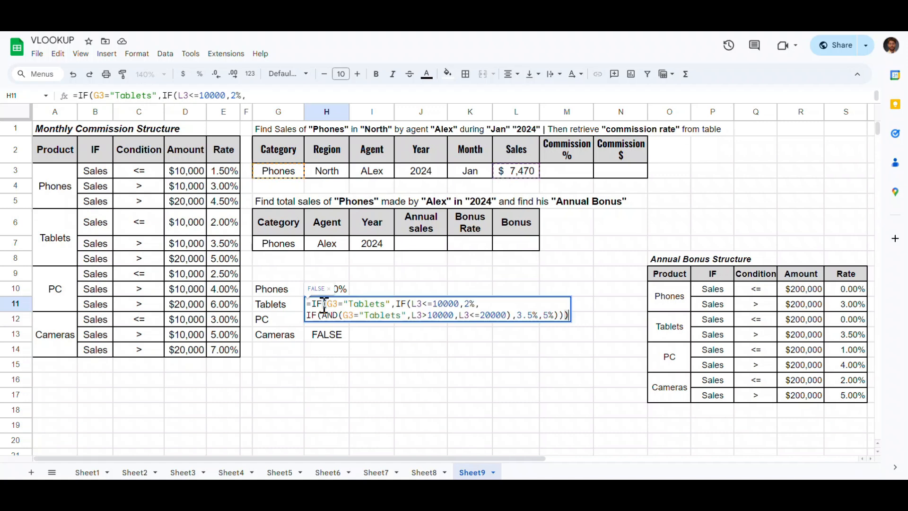
key("ctrl+a")
key("Return")
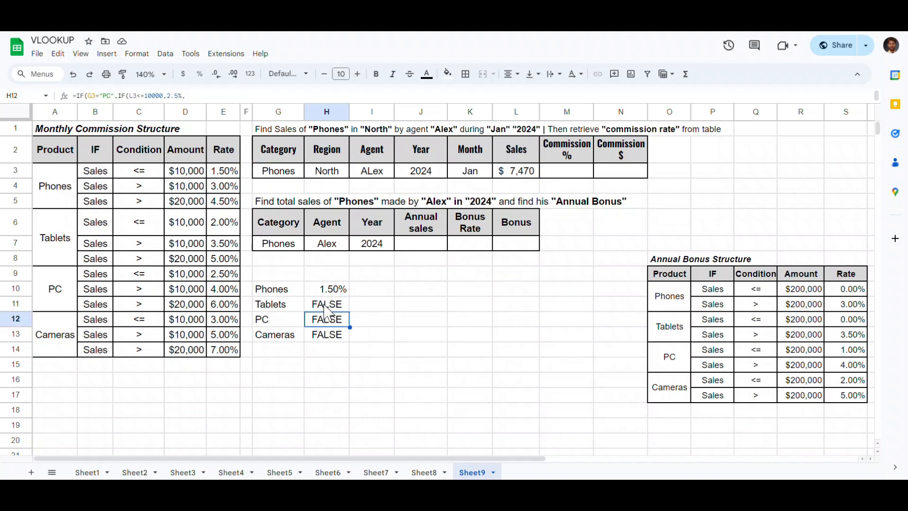
Step: End the Phones branch in H10 with two closing parentheses and a comma, append the copied Tablets formula, and enter it
double_click(332, 290)
left_click(547, 300)
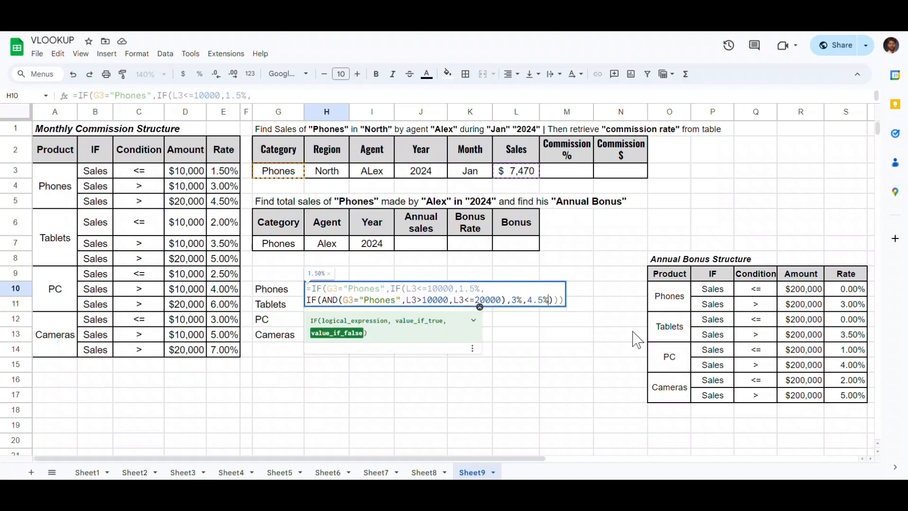
left_click_drag(555, 300, 566, 305)
key("BackSpace")
key("BackSpace")
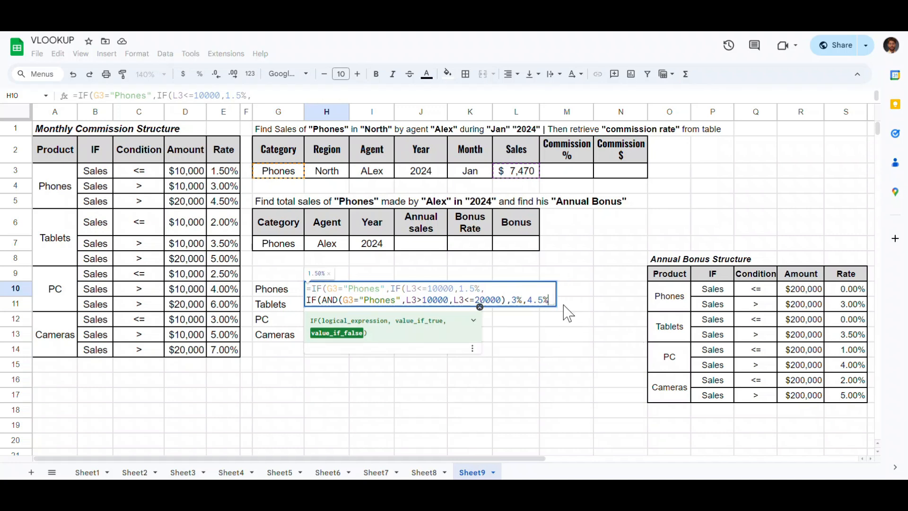
type("))")
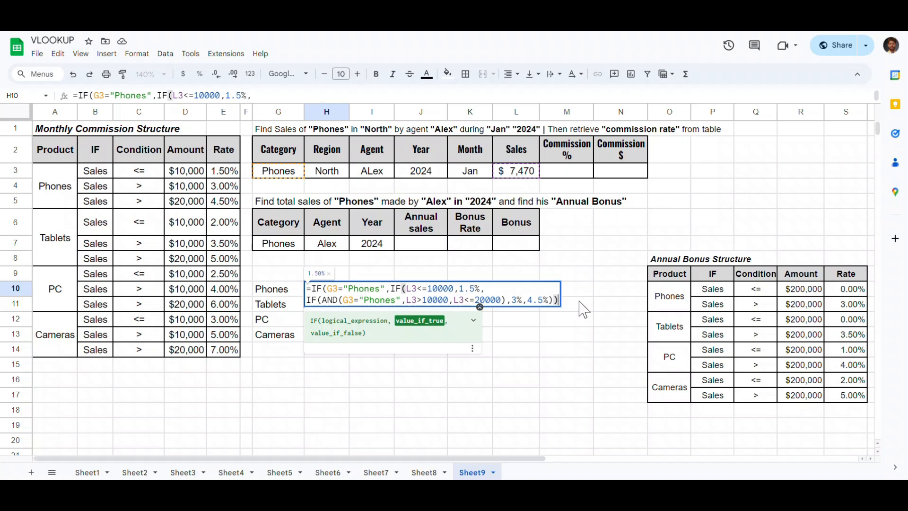
type(",")
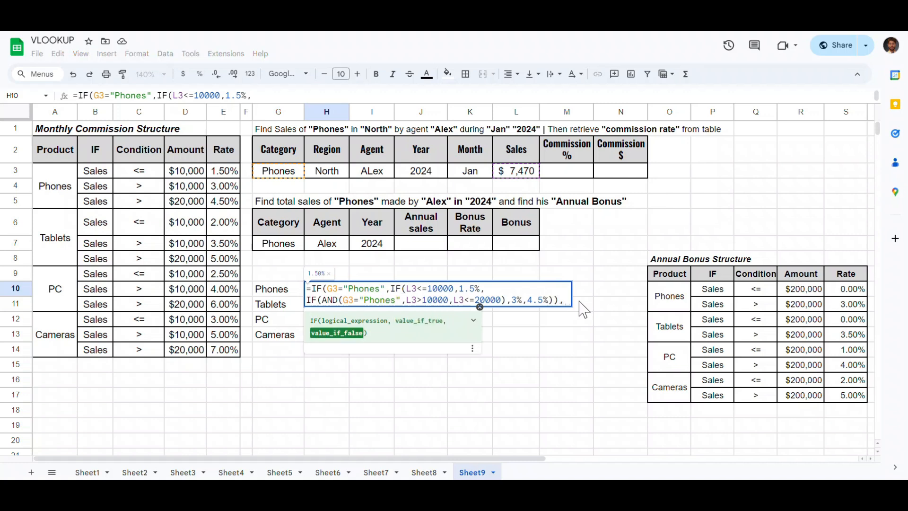
key("ctrl+v")
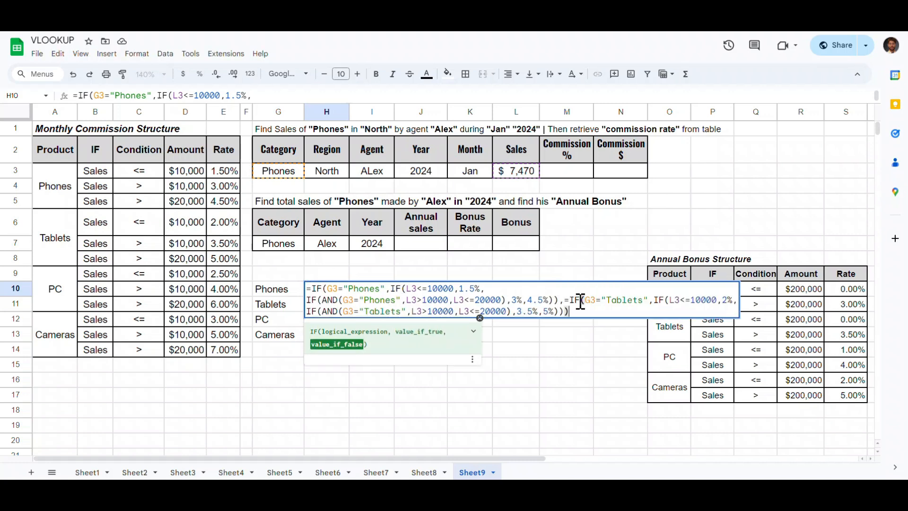
key("Return")
key("Down")
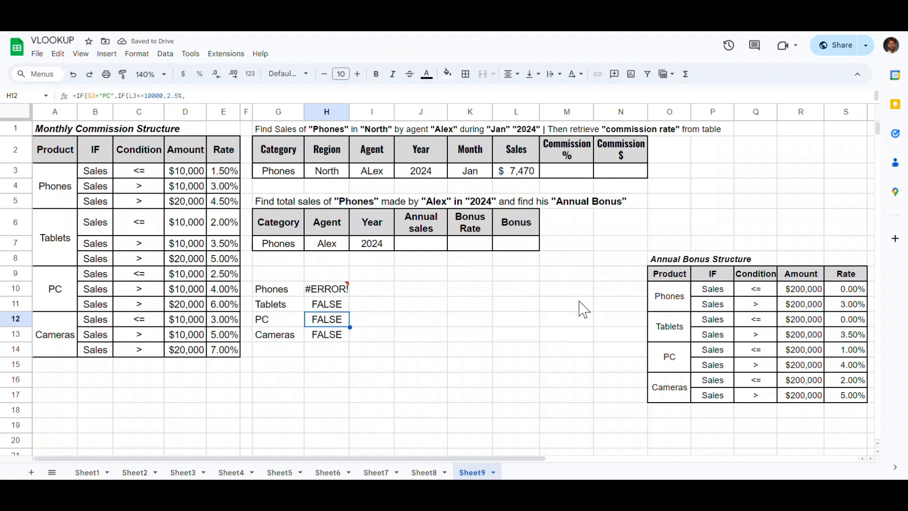
Step: Copy the PC formula text from H12 and append it in H10 as the false branch of the Tablets IF
key("Return")
key("ctrl+a")
key("Return")
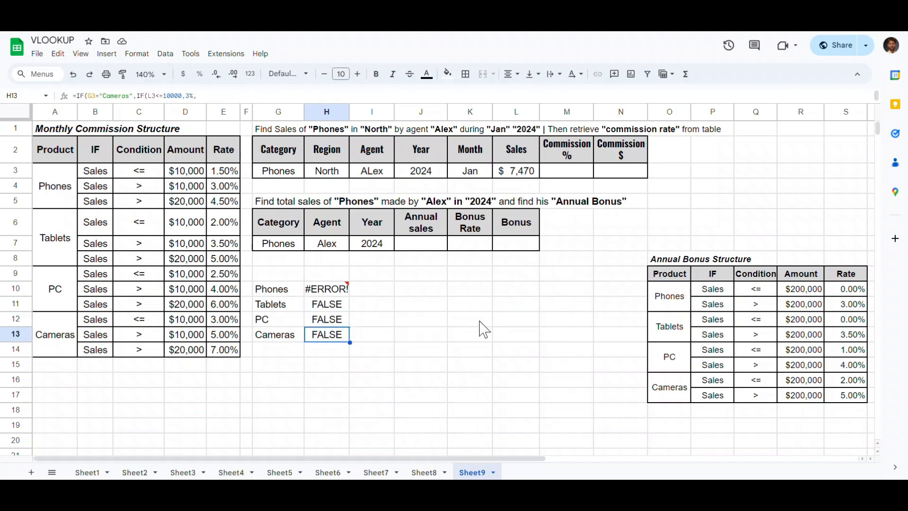
left_click(331, 290)
key("Return")
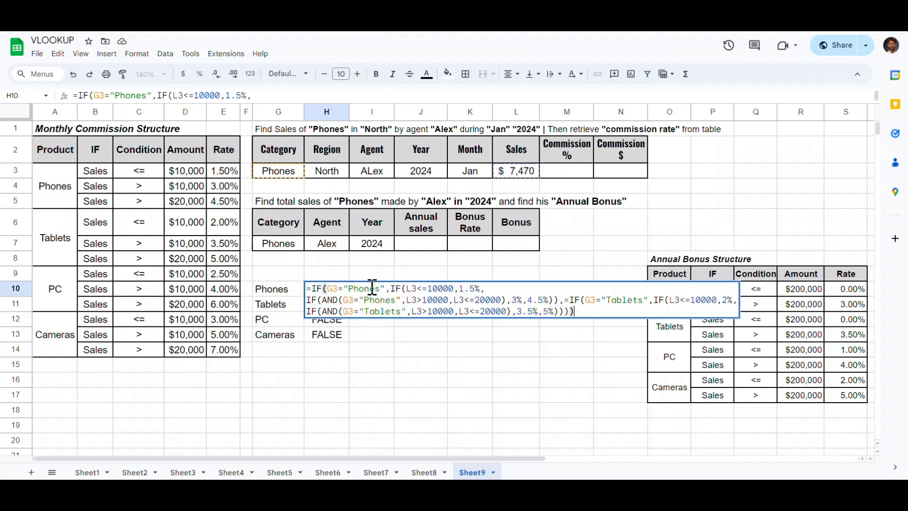
left_click(556, 301)
left_click_drag(567, 312, 555, 312)
key("BackSpace")
key("ctrl+v")
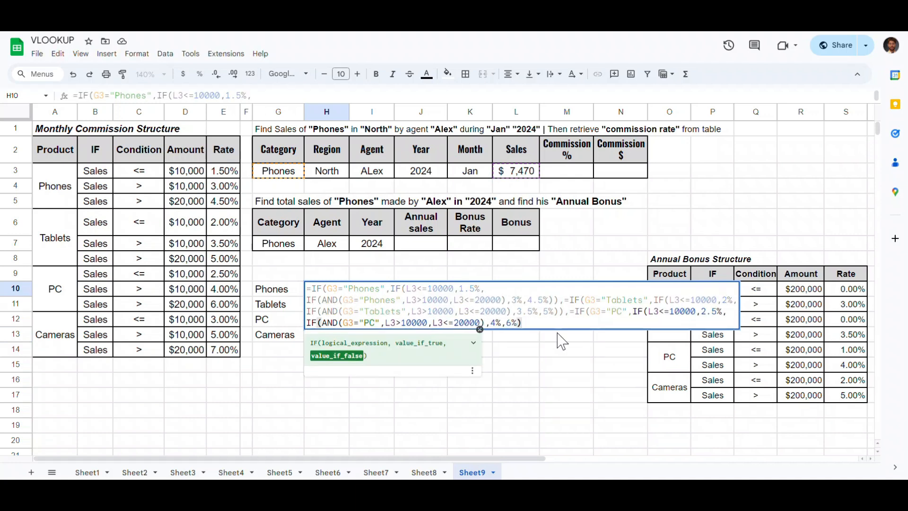
Step: Append the Cameras formula text from H13 to H10 as the PC IF's false branch, leaving it open with a trailing comma
type("),")
key("ctrl+v")
key("BackSpace")
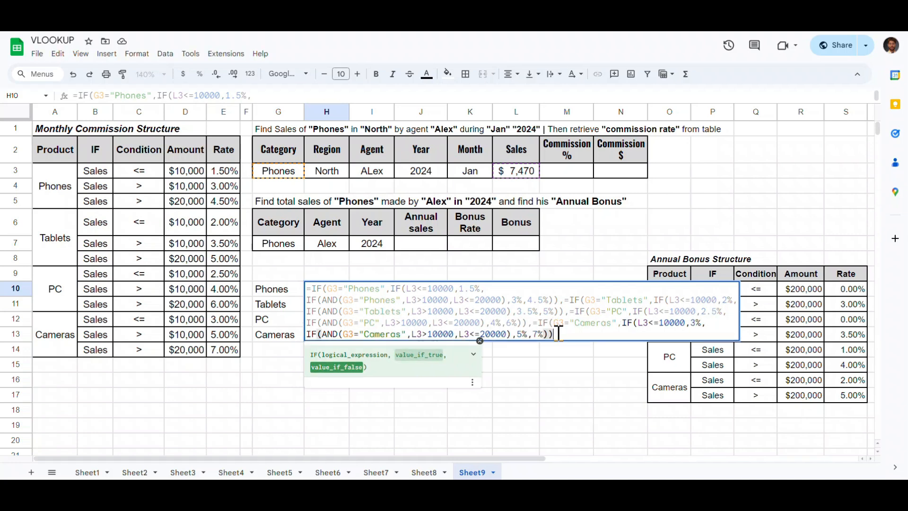
type(",")
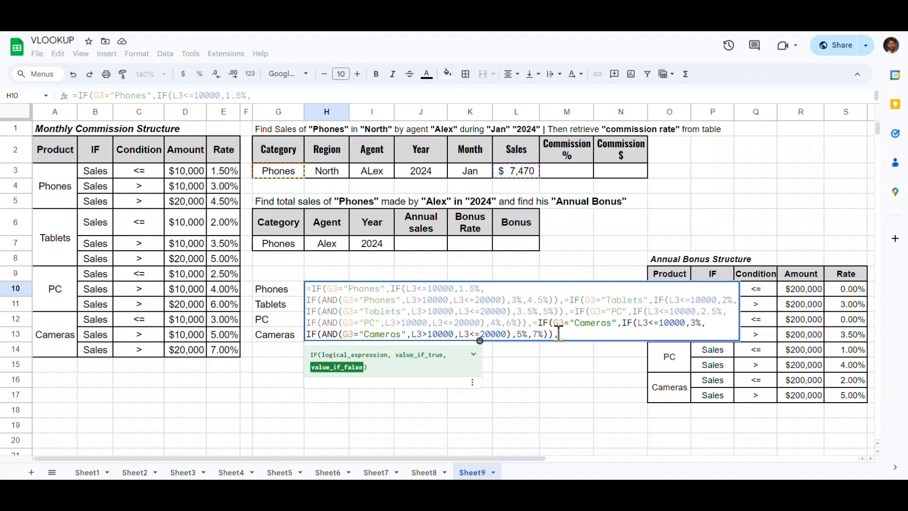
Step: Add "Input Error" as the final fallback in H10, close the formula with four parentheses, and enter it
type("\"Input Error")
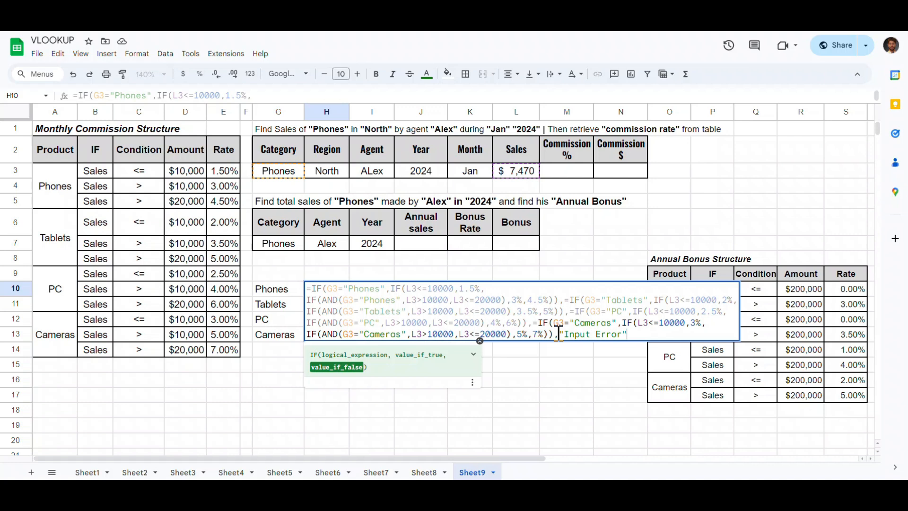
type("))")
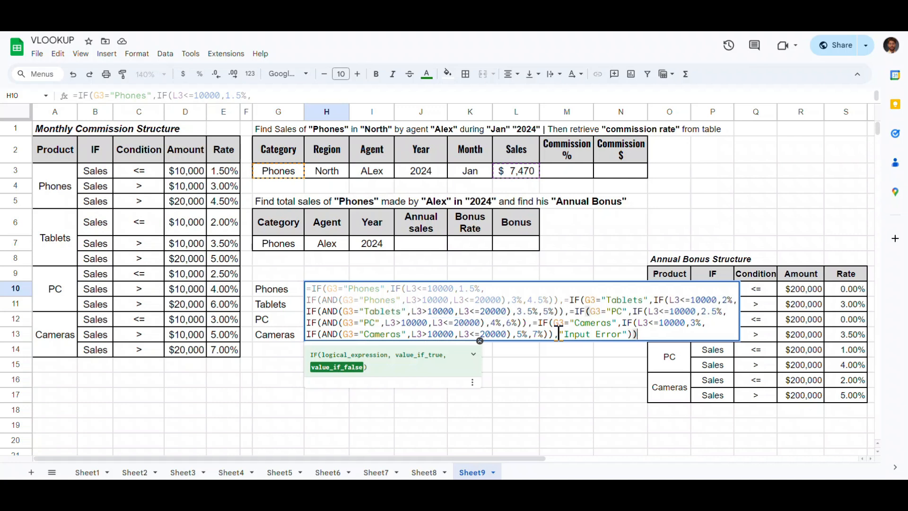
type("))")
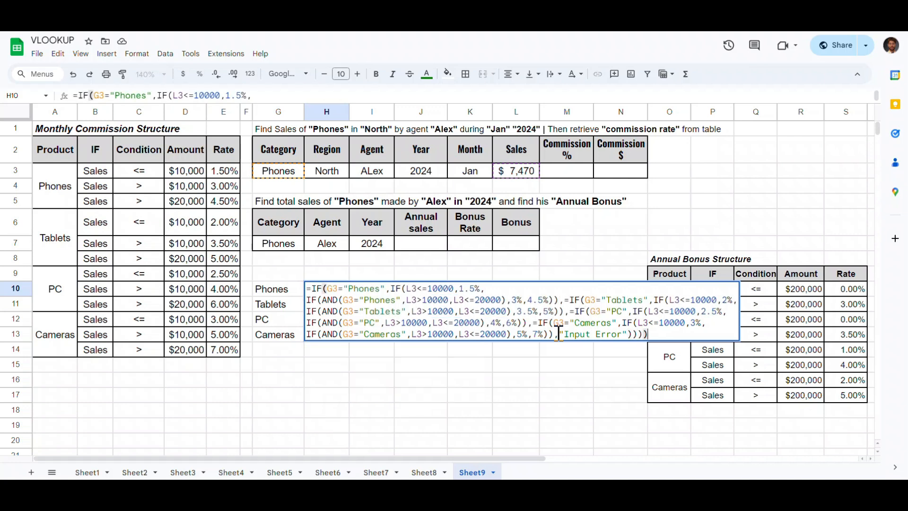
key("Return")
Step: Remove the extra equals signs before the nested Tablets, PC and Cameras IFs in H10 and enter the formula
double_click(315, 287)
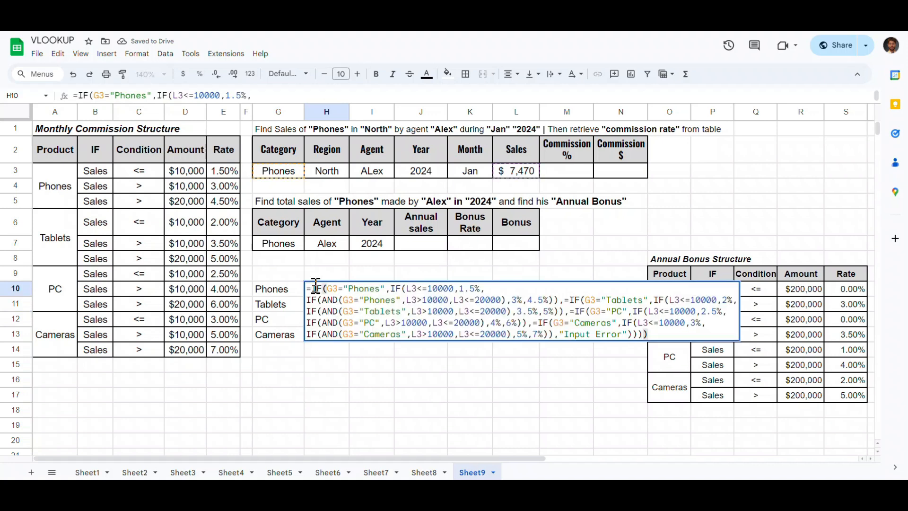
left_click(573, 311)
key("BackSpace")
left_click(349, 312)
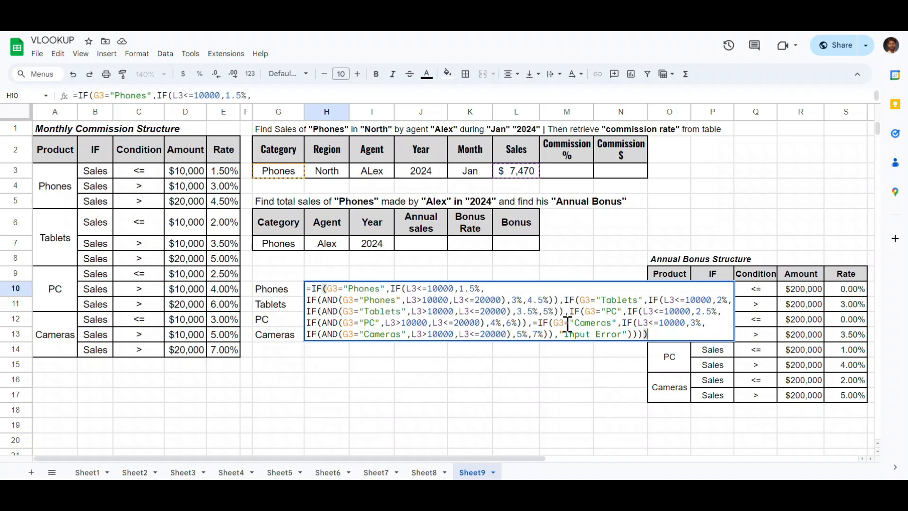
left_click(536, 324)
key("BackSpace")
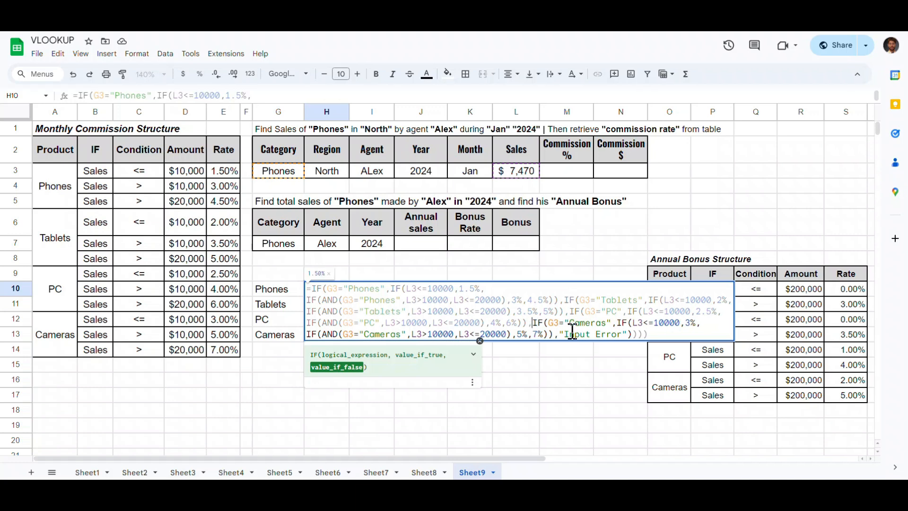
key("Return")
Step: Move the complete nested IF formula text from H10 into the Commission % cell M3
key("F2")
key("ctrl+shift+Up")
key("ctrl+shift+Up")
key("ctrl+shift+Up")
key("ctrl+shift+Up")
key("ctrl+shift+Up")
key("ctrl+x")
key("Return")
left_click(568, 171)
key("ctrl+v")
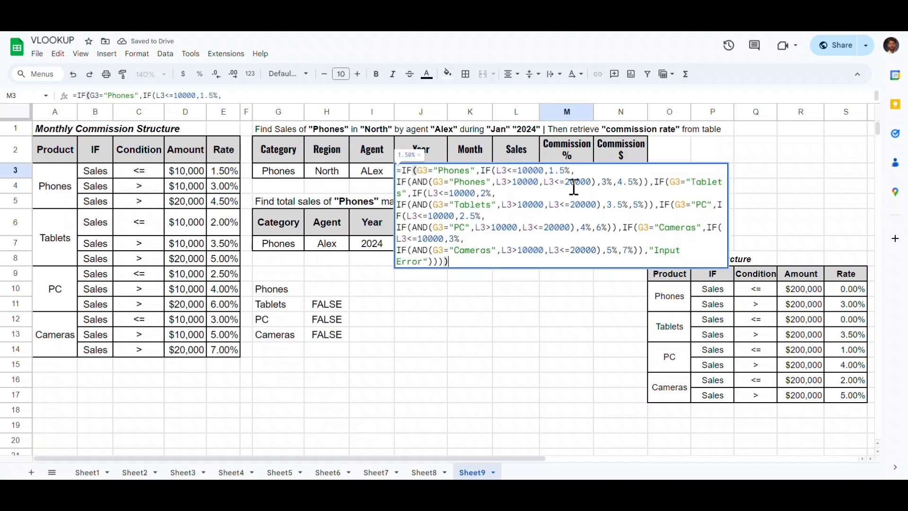
key("Return")
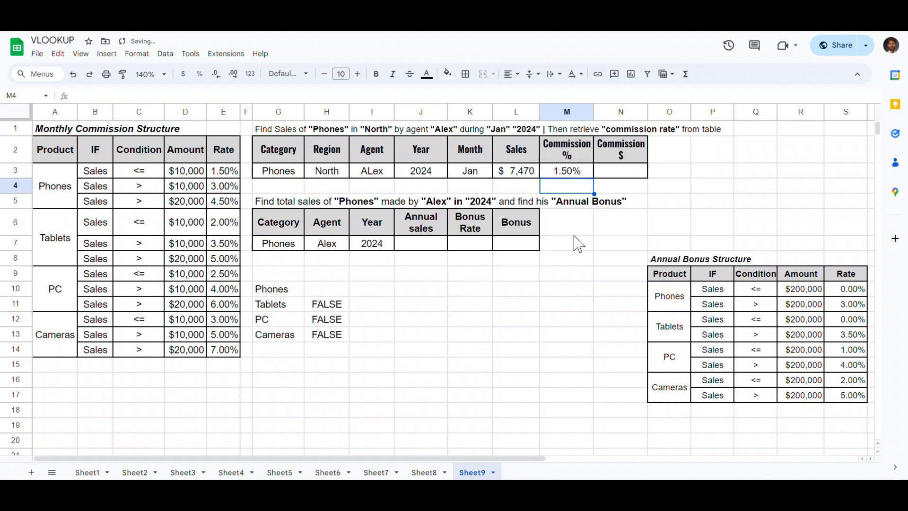
Step: Calculate the Commission $ in N3 with the formula =L3*M3
left_click(630, 171)
type("=L3*M3")
key("Return")
left_click(629, 171)
Step: Clear the helper product labels and formulas from G10:I14
left_click_drag(279, 288, 352, 364)
key("Delete")
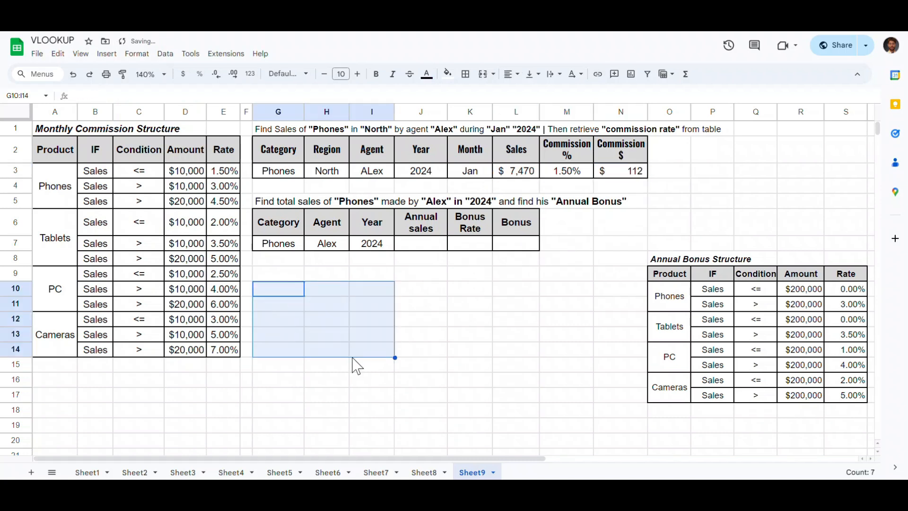
left_click(286, 175)
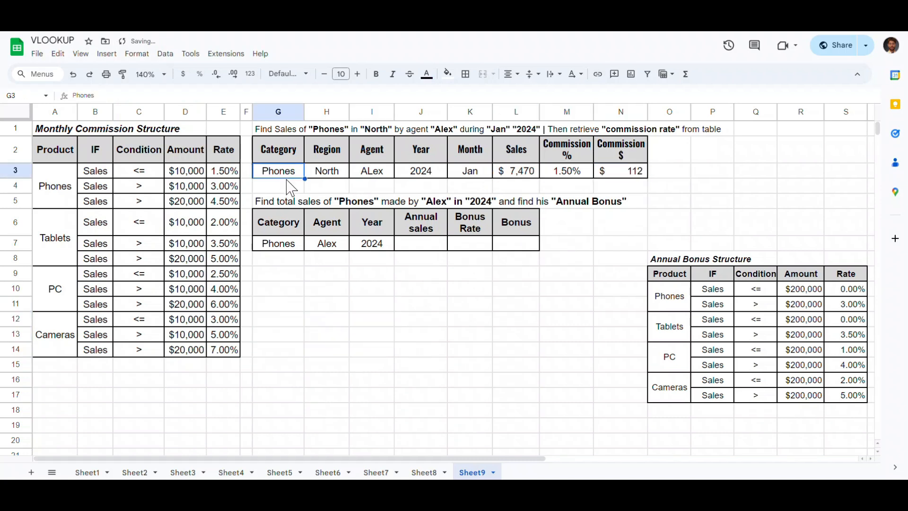
Step: Add a dropdown data validation rule to the Category cell G3 with the items Phones, Tablets, PC and Cameras
left_click(165, 53)
left_click(204, 282)
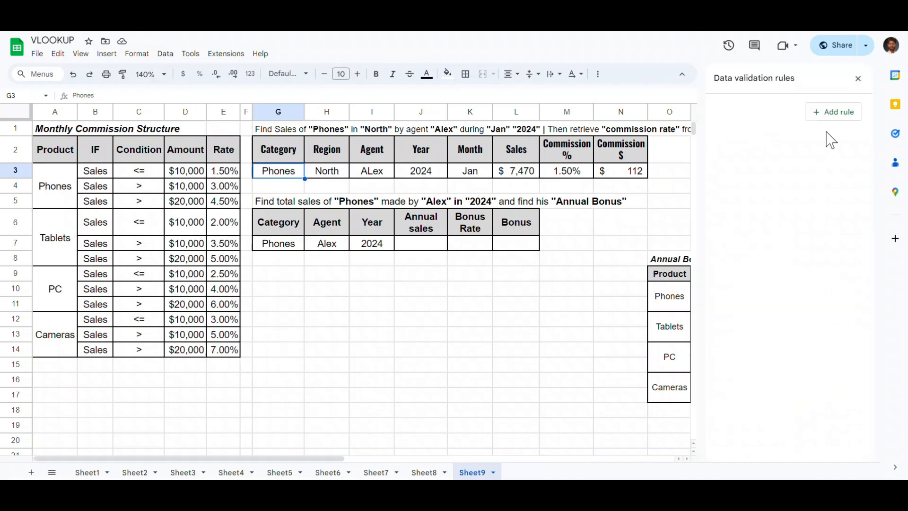
left_click(835, 115)
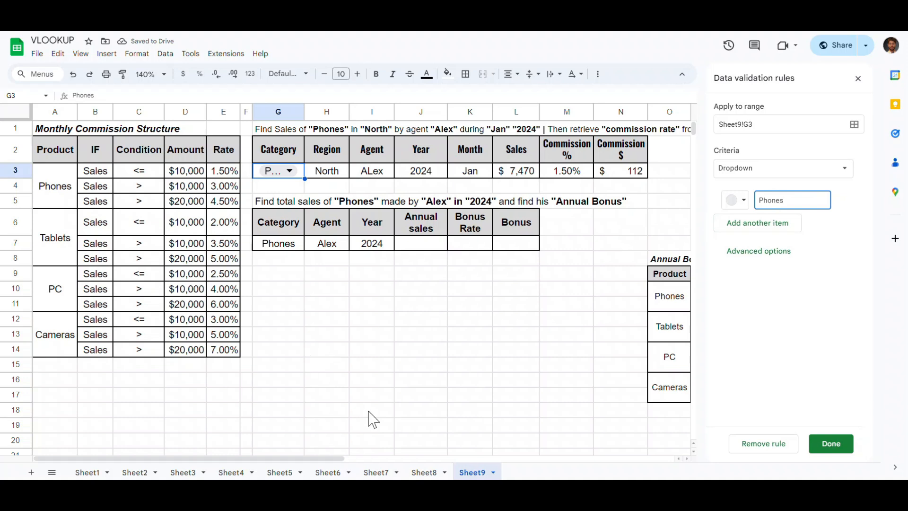
left_click(759, 223)
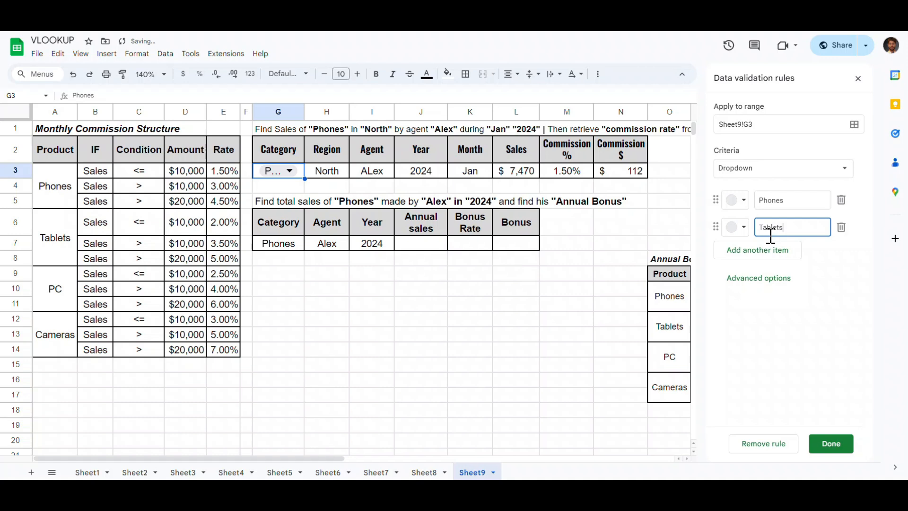
left_click(769, 252)
type("PC")
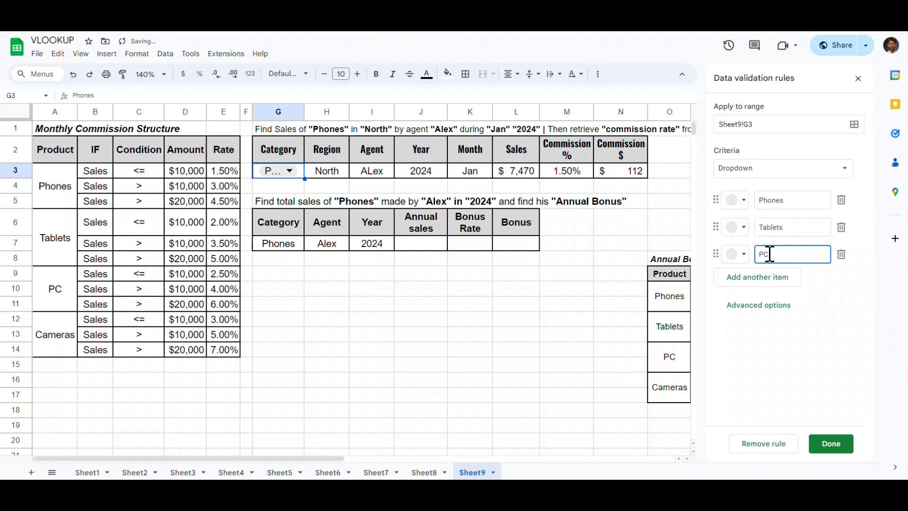
left_click(767, 277)
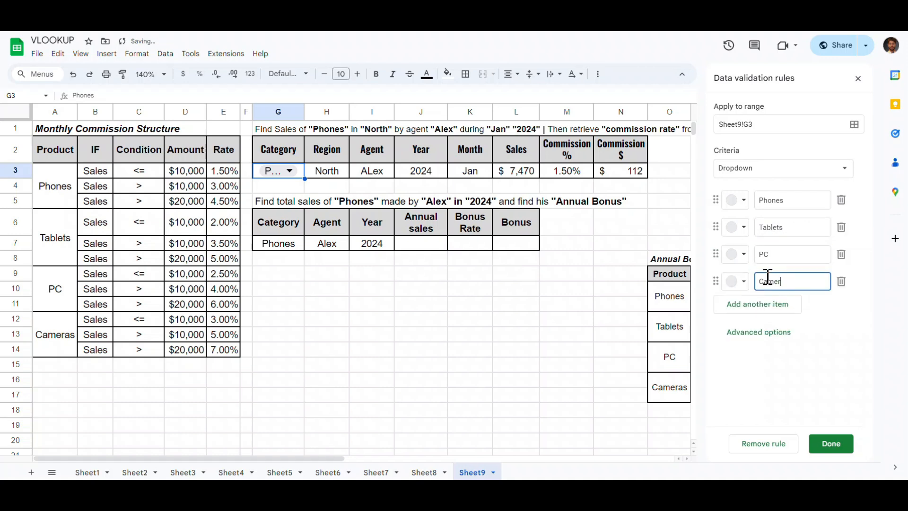
left_click(846, 450)
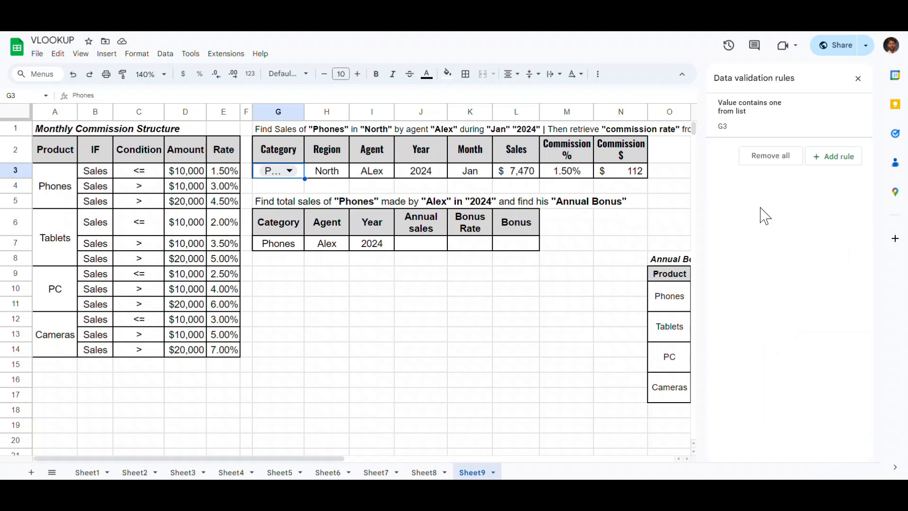
left_click(858, 78)
Step: Try Tablets in the G3 Category dropdown, choose PC instead, and check the Sales, Region and Agent cells
left_click(287, 171)
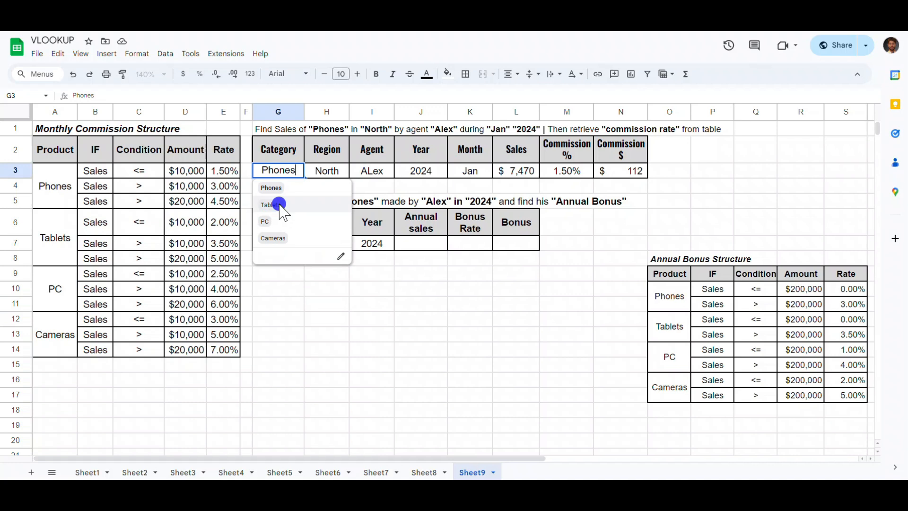
left_click(279, 205)
left_click(284, 171)
left_click(279, 220)
left_click(523, 176)
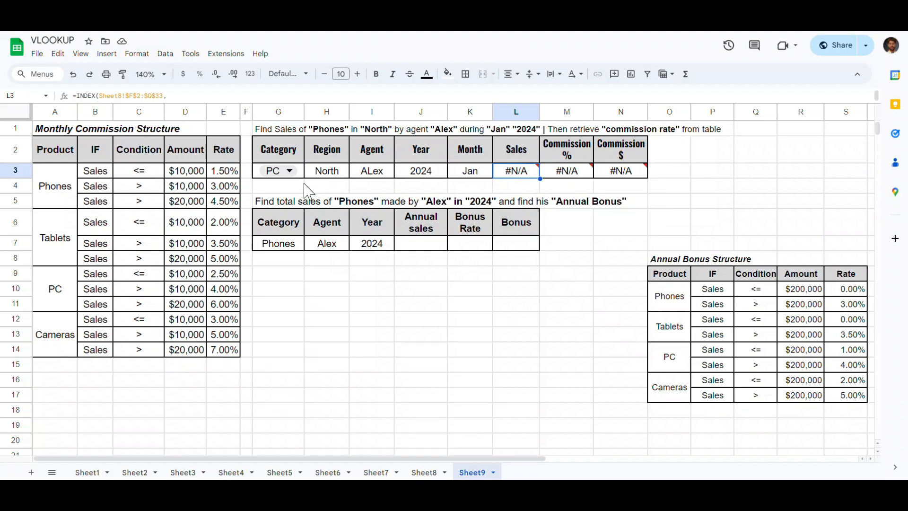
left_click(327, 176)
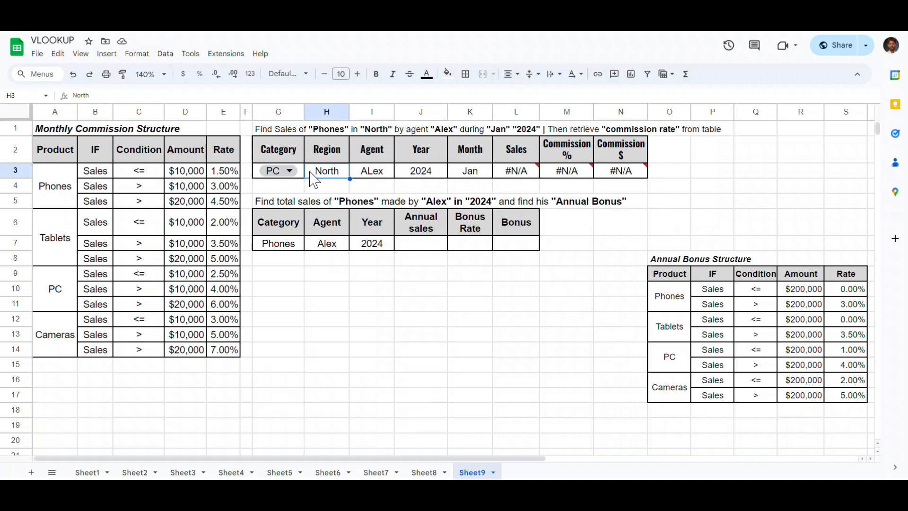
left_click(374, 176)
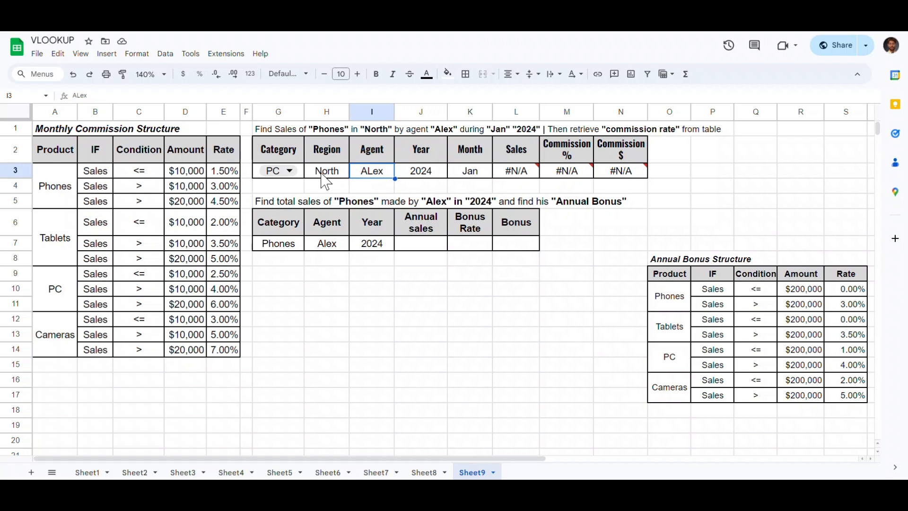
Step: Wrap the INDEX/MATCH formula in the Sales cell L3 in IFERROR with "Not Selling" as the fallback value
left_click(518, 175)
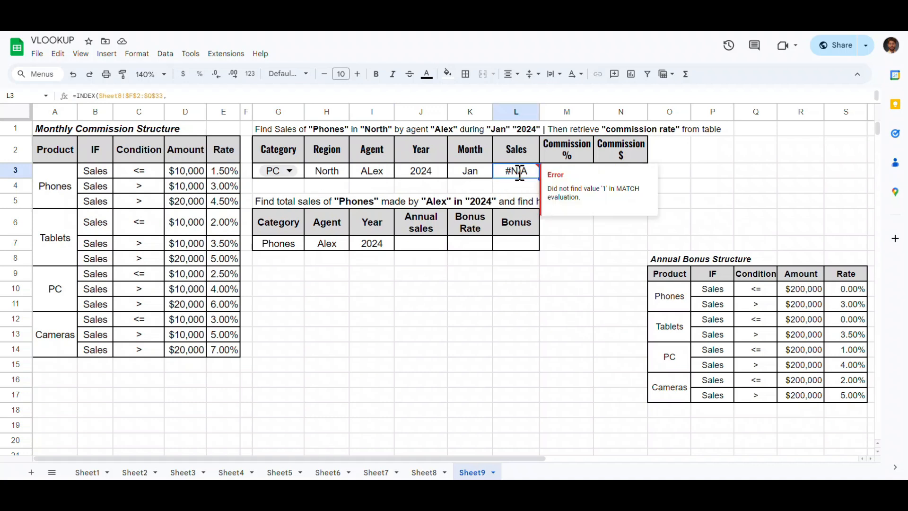
double_click(508, 174)
type("iferror")
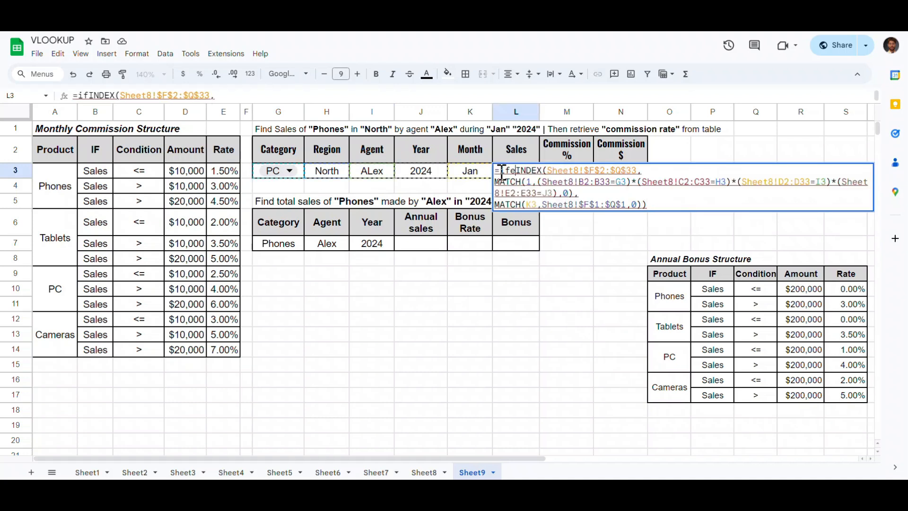
type("(")
left_click(652, 204)
type(",\"")
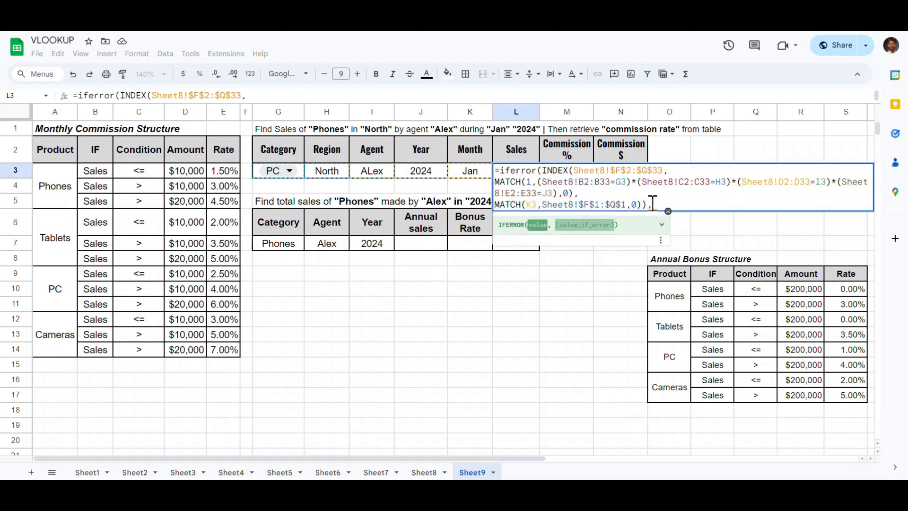
type("Not Selling\"")
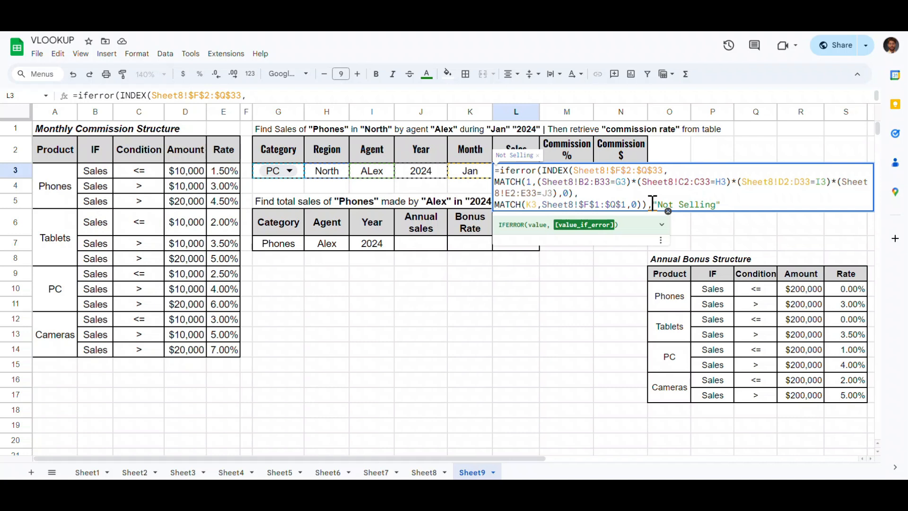
key("Return")
Step: Wrap the Commission $ formula in N3 in IFERROR so it reads =iferror(L3*M3,0)
double_click(616, 187)
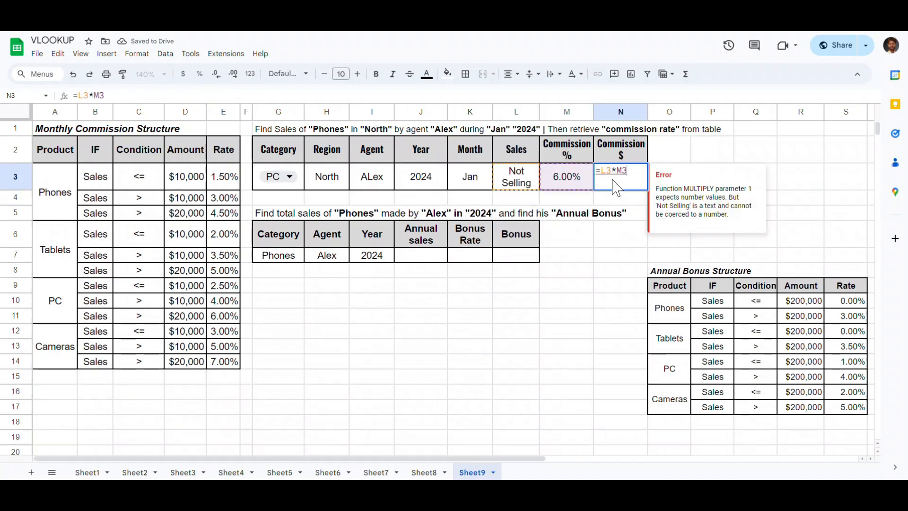
left_click(599, 171)
type("iferror")
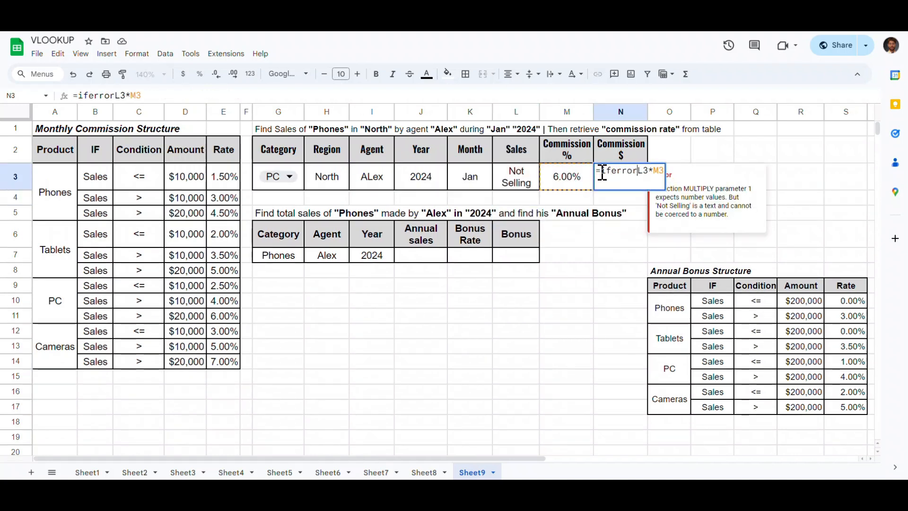
type("(L3*M3")
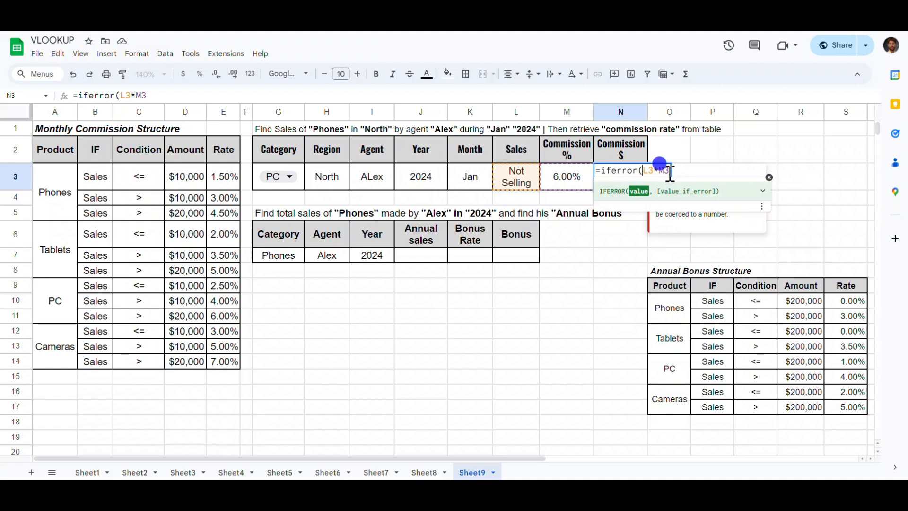
type(",\"0")
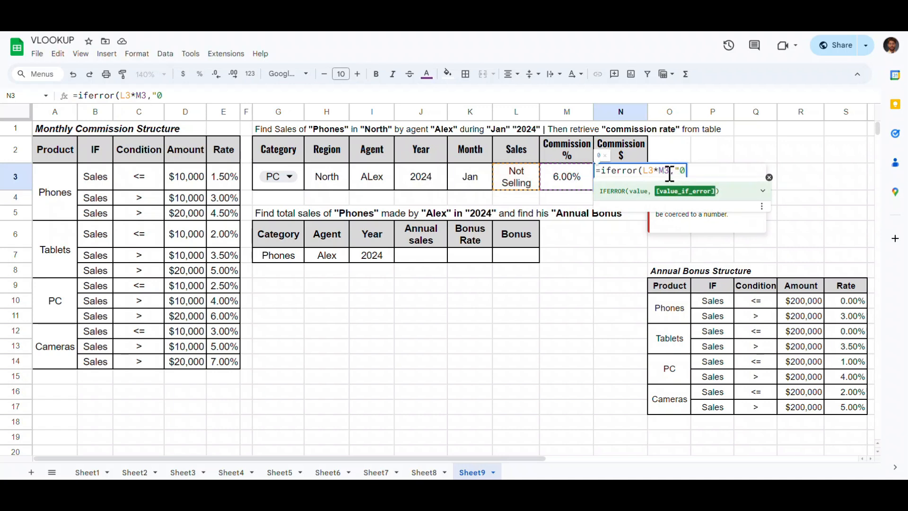
key("Return")
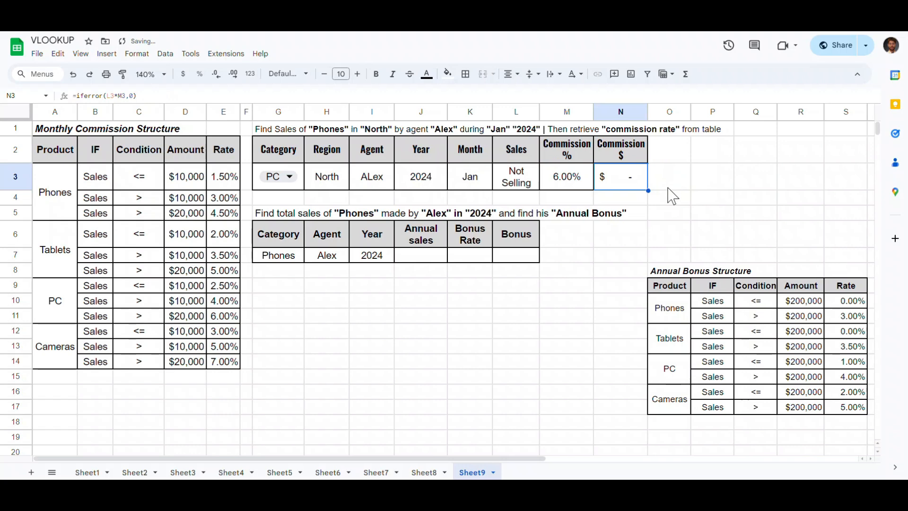
Step: Highlight the 2023 PC East record in B26:F26 on Sheet8 with a yellow fill
left_click(423, 472)
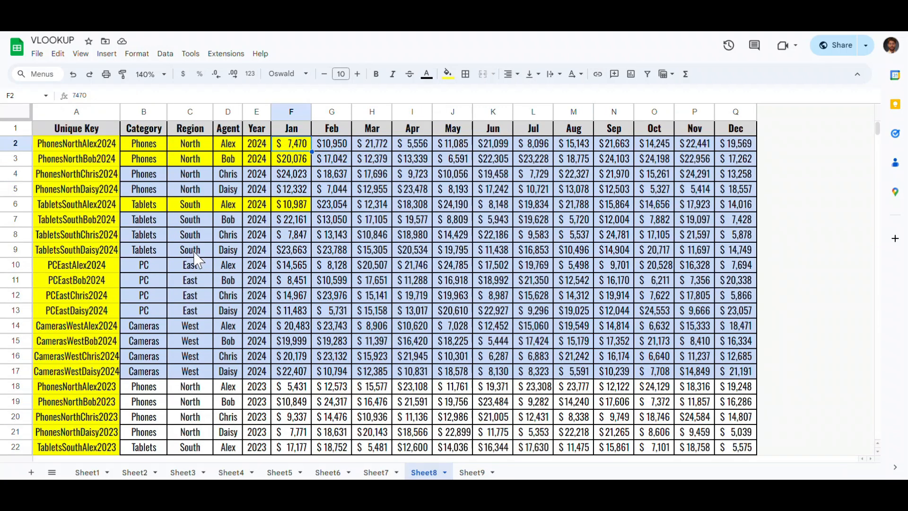
left_click(172, 235)
scroll(179, 284, "down", 6)
scroll(179, 284, "up", 3)
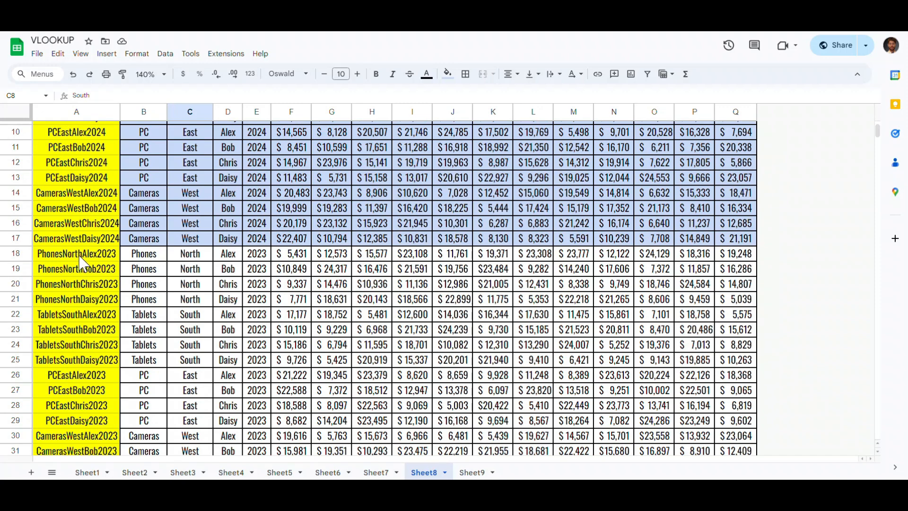
scroll(182, 294, "up", 2)
scroll(180, 297, "down", 3)
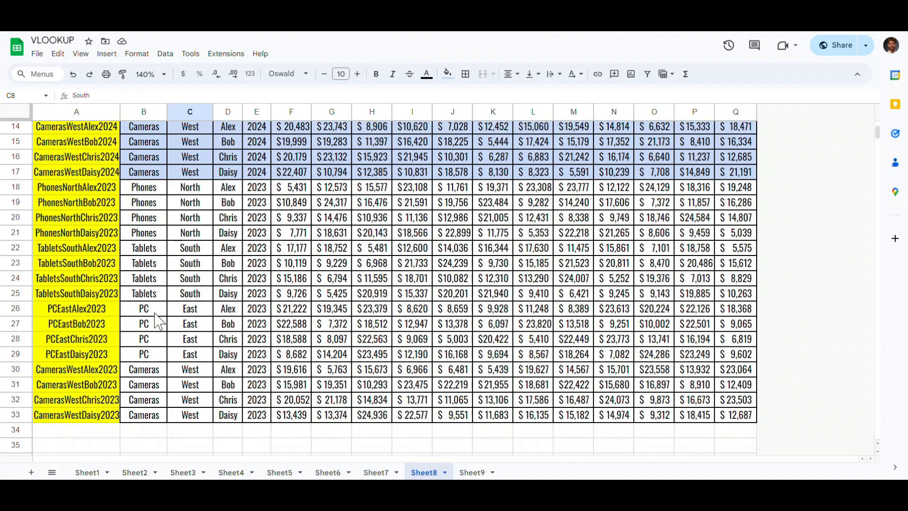
left_click(139, 310)
left_click_drag(140, 314, 291, 310)
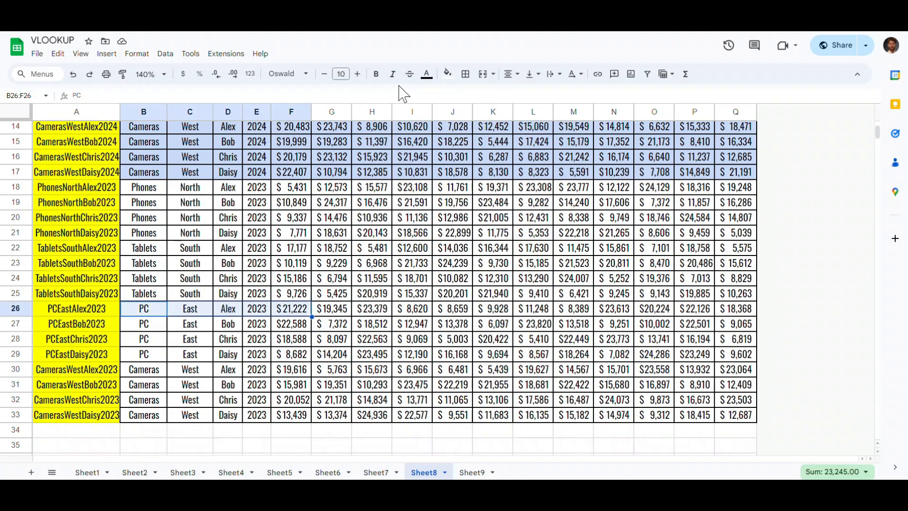
left_click(447, 73)
left_click(485, 124)
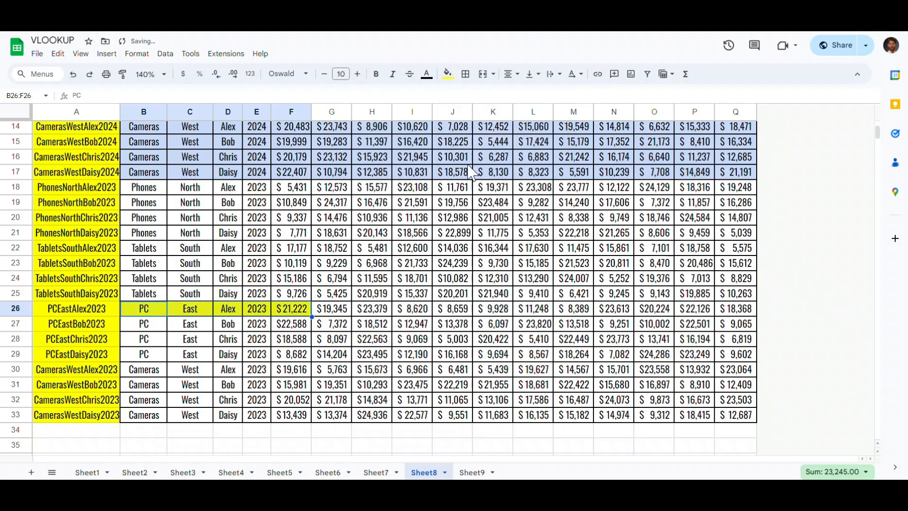
Step: In the Sheet9 lookup row, set the region to East, re-enter the agent's name and set the year to 2023
left_click(472, 472)
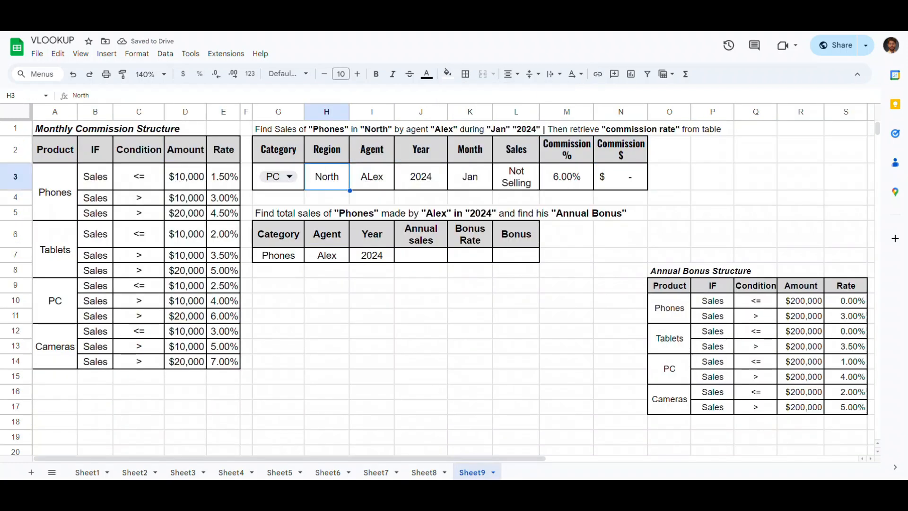
left_click(424, 472)
left_click(472, 472)
left_click(322, 176)
type("East")
key("Tab")
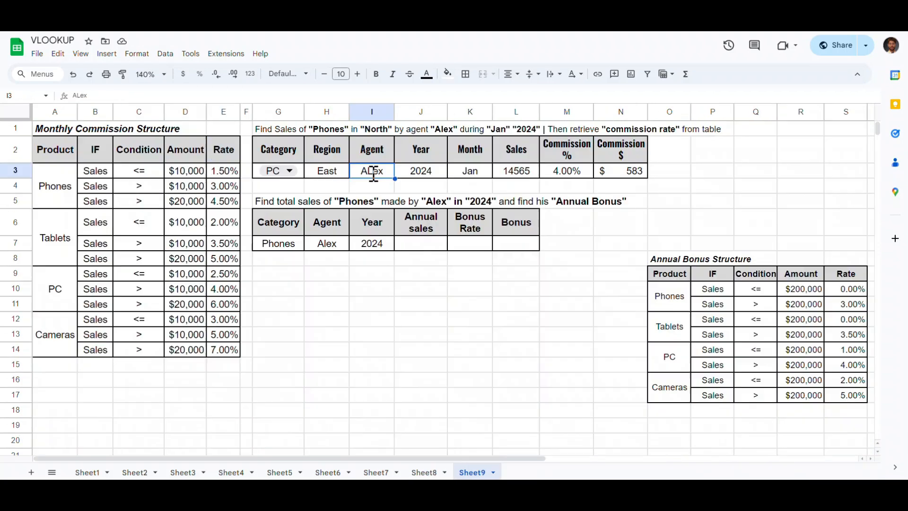
type("Alex")
key("Tab")
type("2")
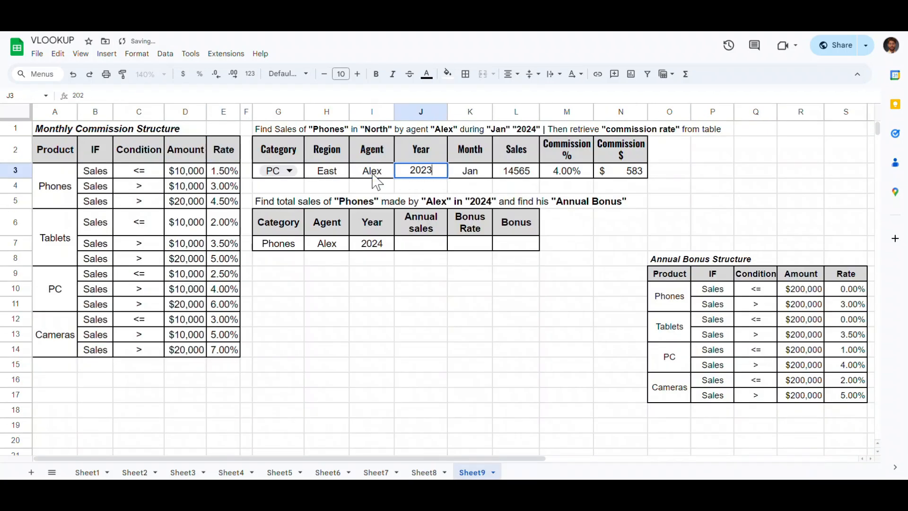
left_click(378, 185)
left_click(511, 176)
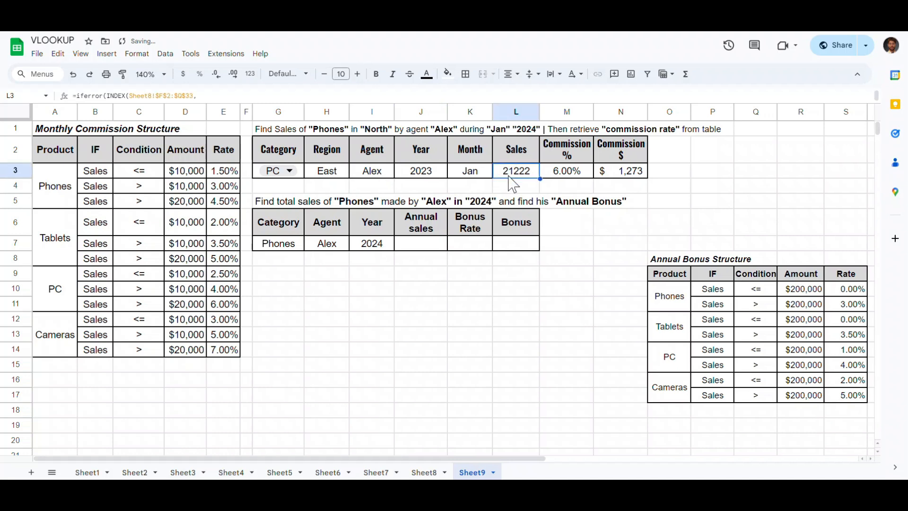
Step: Make the January sales amount in F26 on Sheet8 bold
left_click(436, 472)
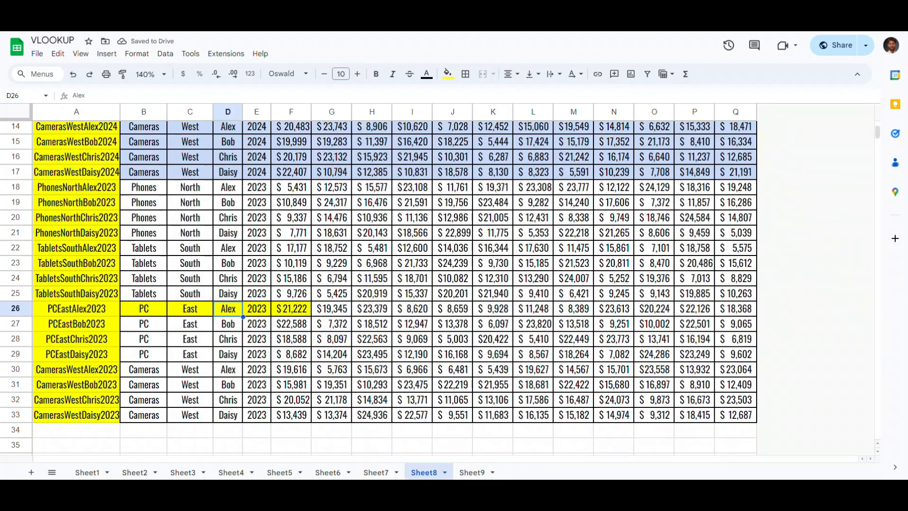
left_click(293, 308)
key("ctrl+b")
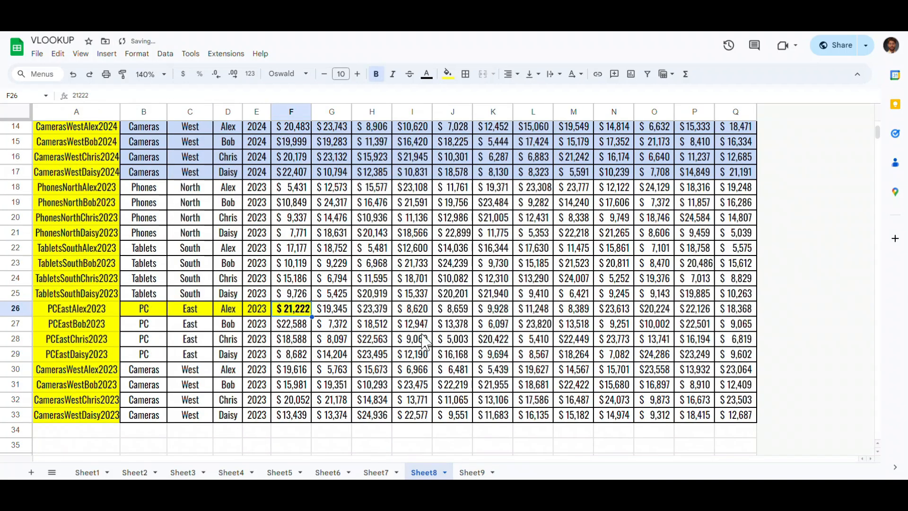
Step: Fill the PC label A9:A11 and its rate for sales above $20,000 in E11 with yellow in Sheet9's commission table
left_click(480, 472)
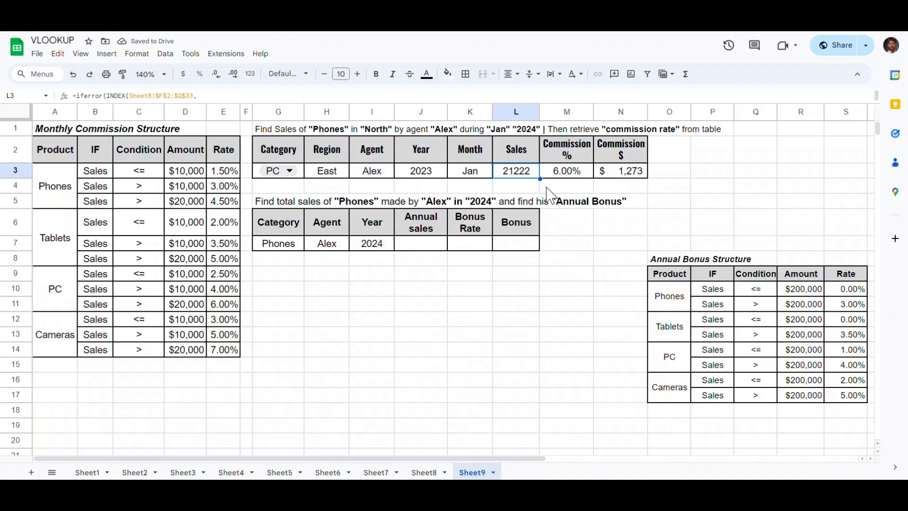
left_click(565, 174)
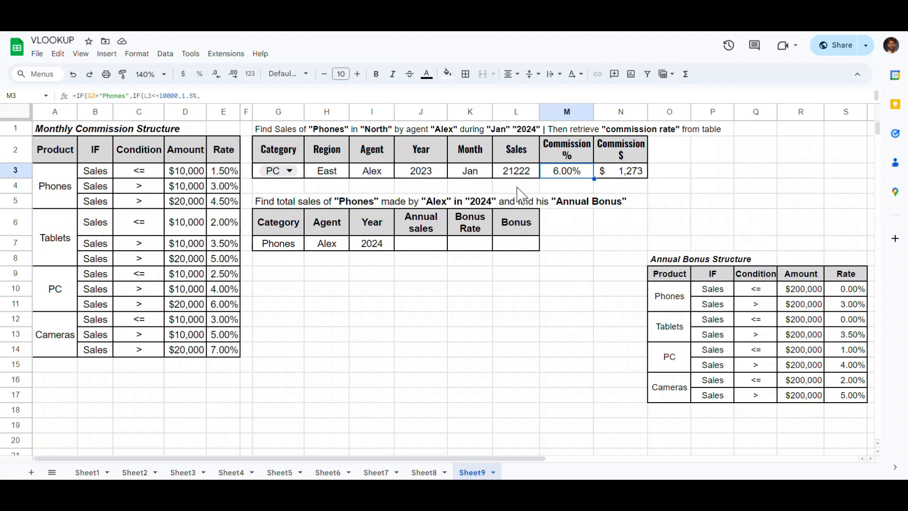
left_click(224, 304)
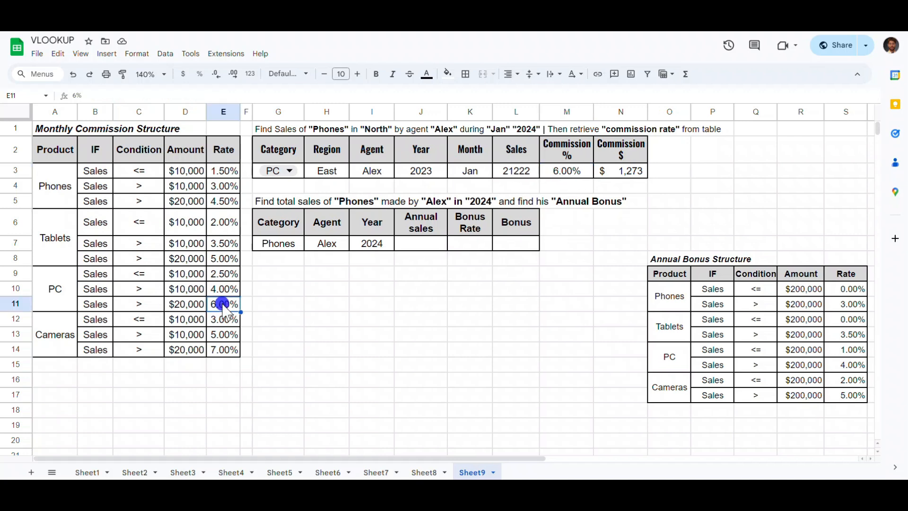
left_click(65, 296, "ctrl")
left_click(448, 73)
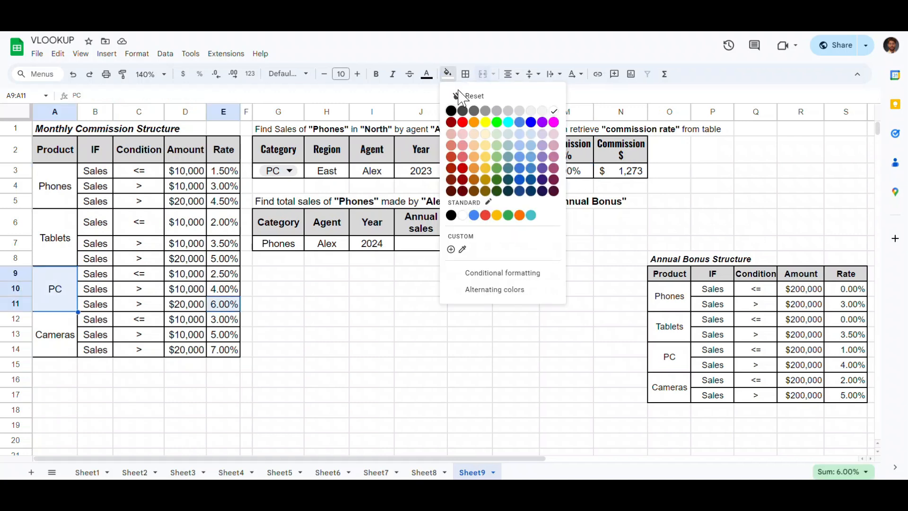
left_click(490, 136)
left_click(627, 179)
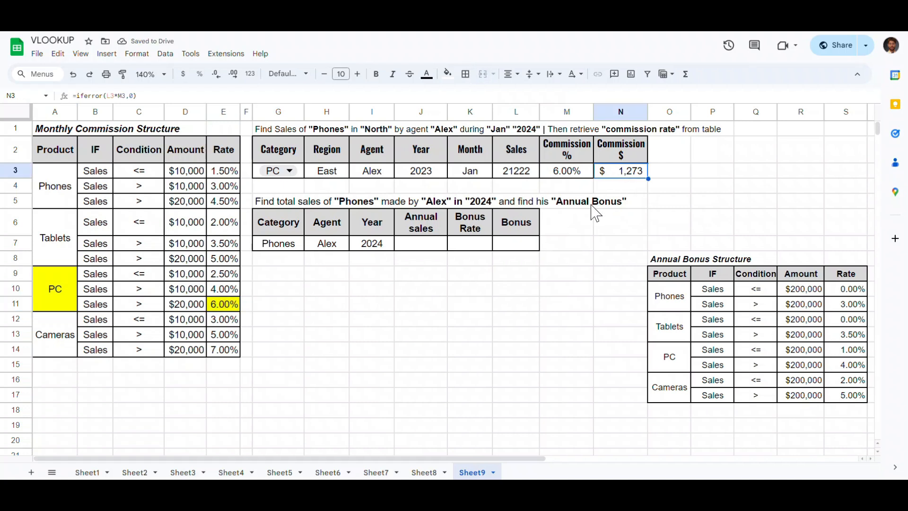
Step: Review the Annual Bonus Structure table in O8:S17 and the category, agent and year inputs in G7:I7
left_click(384, 303)
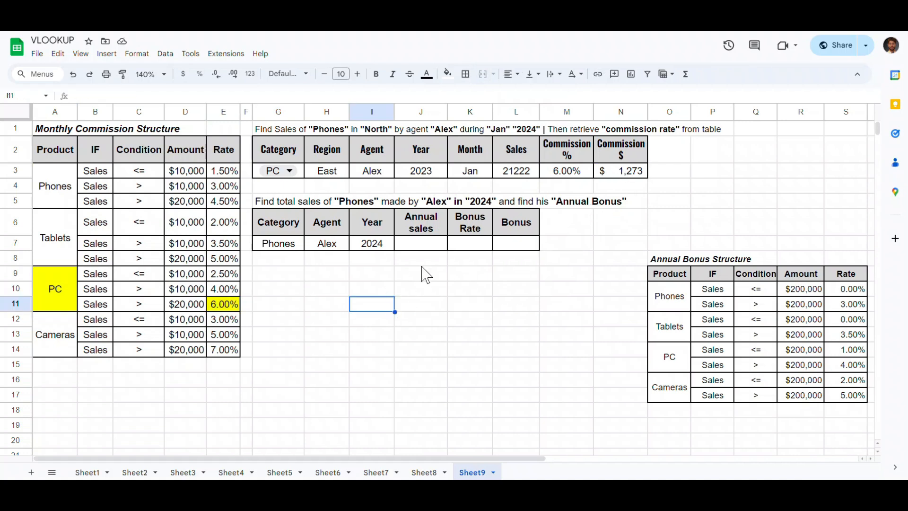
left_click_drag(664, 259, 847, 395)
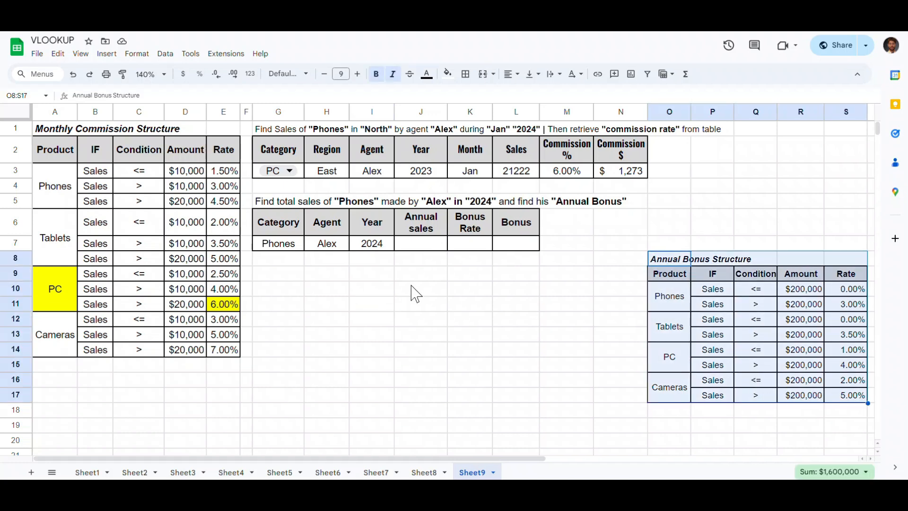
left_click(425, 240)
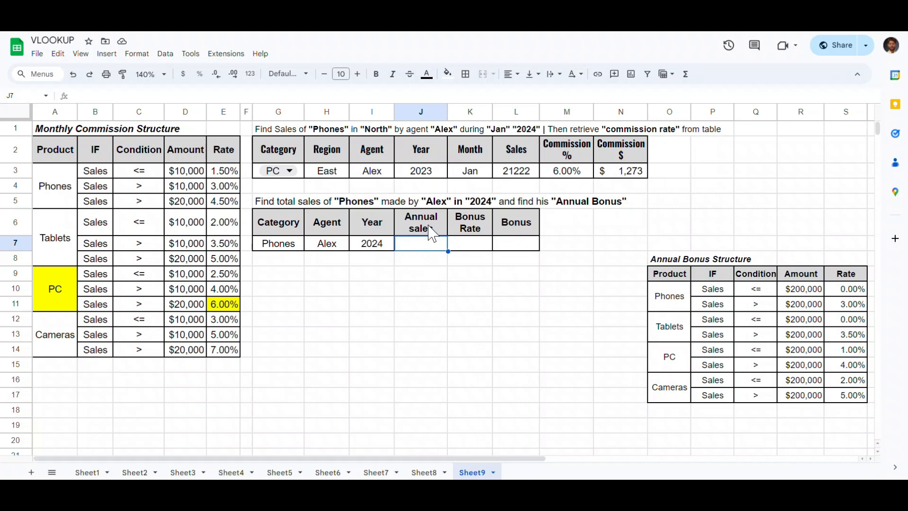
left_click(266, 244)
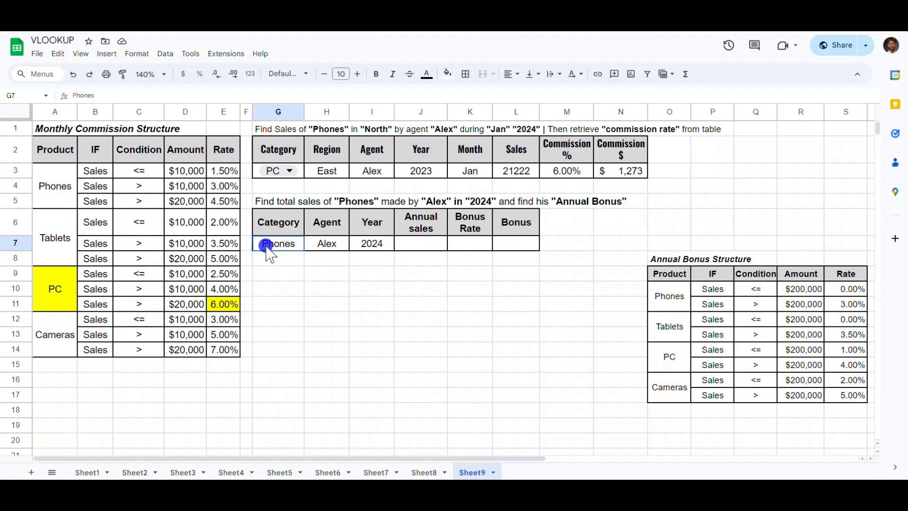
left_click_drag(266, 244, 370, 251)
Step: In H10 of Sheet9, start a SUM(FILTER( formula over the monthly sales range $F$2:$Q$33 on Sheet8, with absolute references
left_click(335, 292)
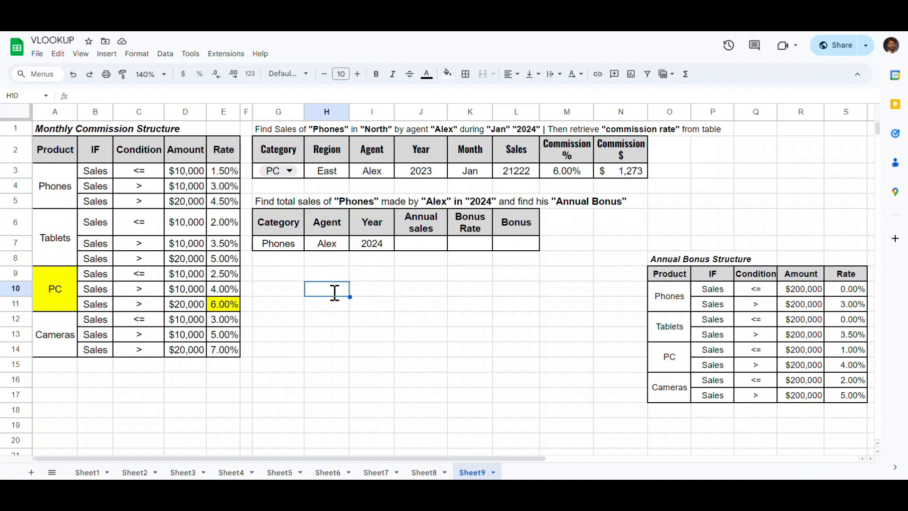
type("=SUM(FILTER(")
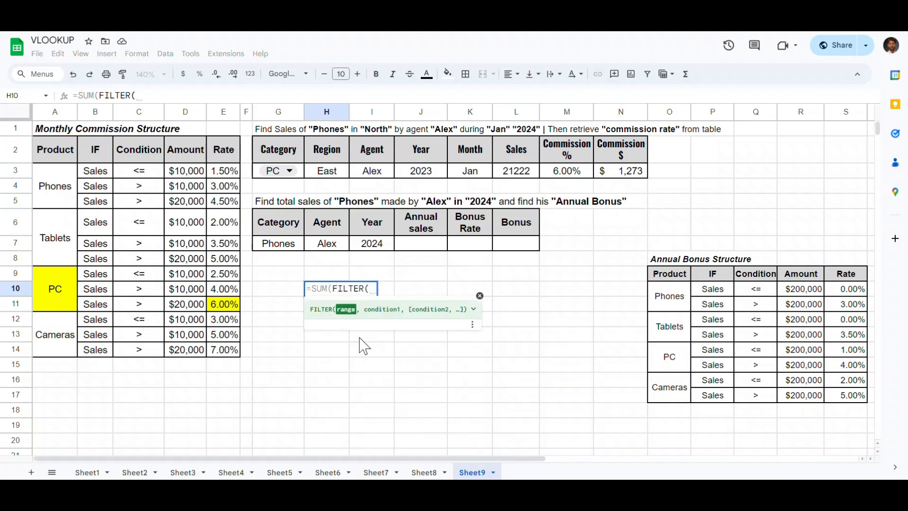
left_click(423, 472)
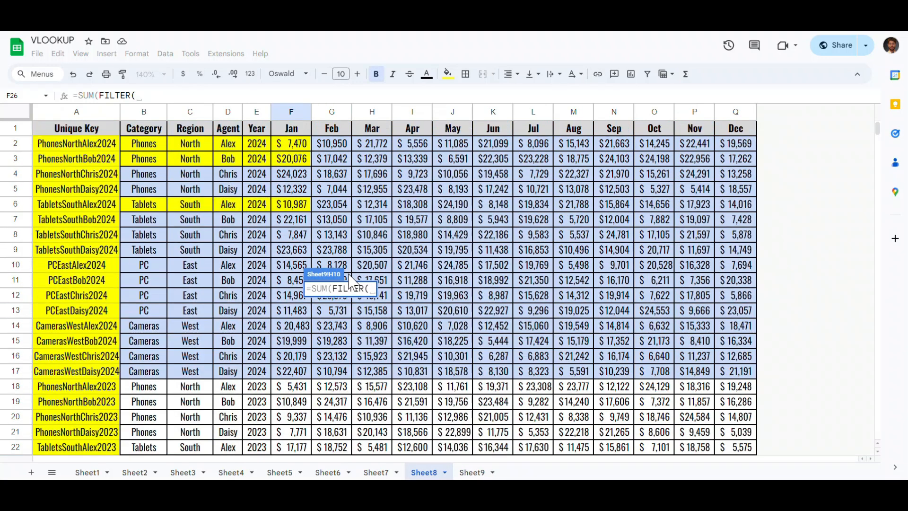
left_click(291, 144)
left_click_drag(308, 176, 727, 203)
key("F4")
type(",")
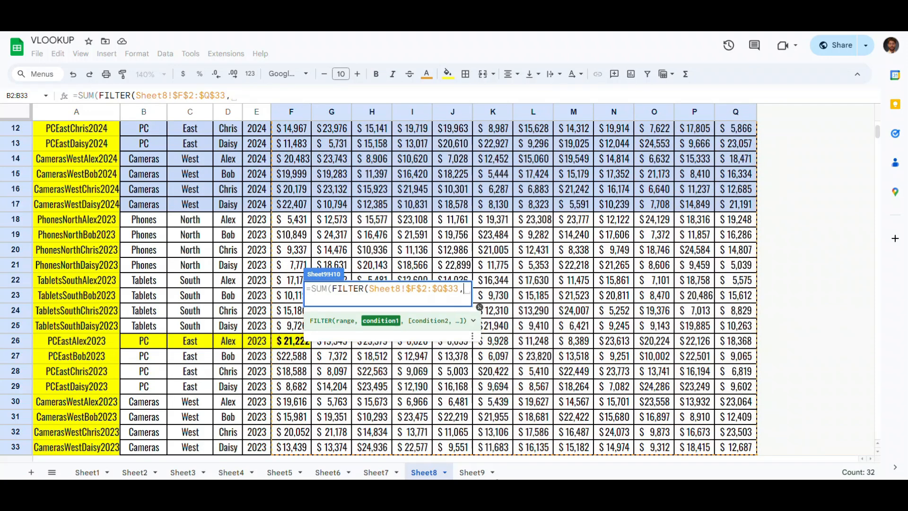
Step: Add the first filter condition, requiring the Sheet8 category range B2:B33 to equal "Phones"
scroll(305, 364, "up", 5)
left_click_drag(144, 139, 150, 317)
type("=")
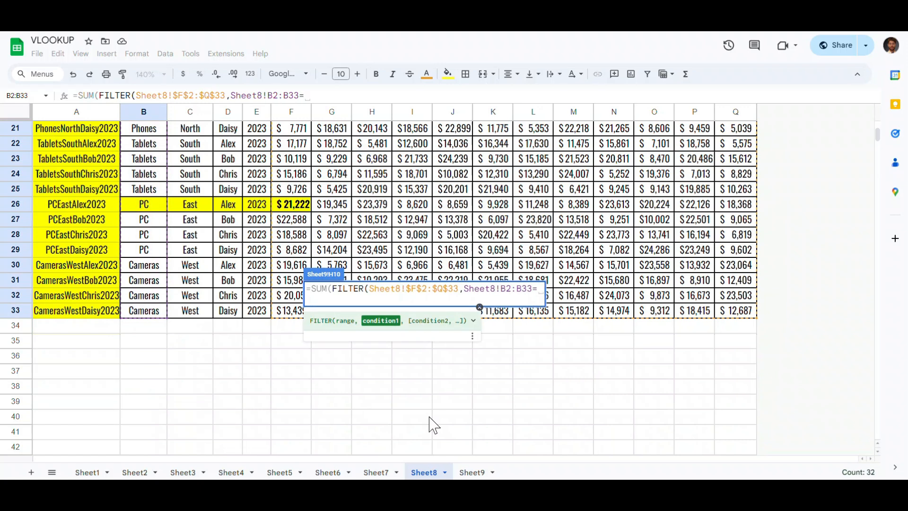
type("\"Phones\"")
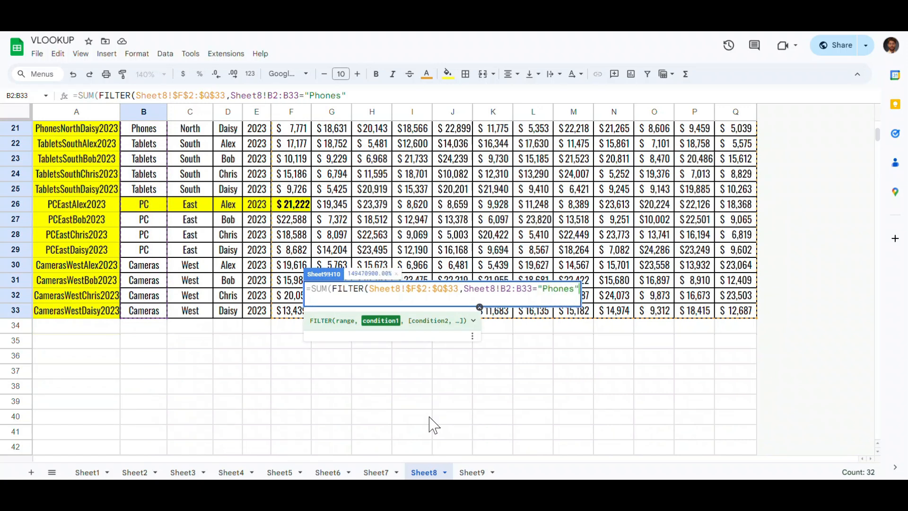
type(",")
Step: Add a second filter condition requiring the Sheet8 agent range D2:D33 to equal the agent's name
left_click(472, 472)
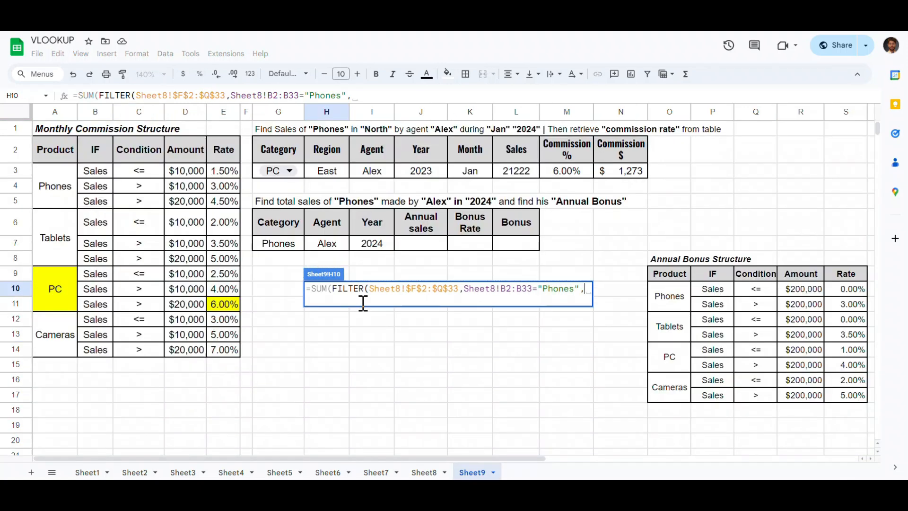
left_click(424, 472)
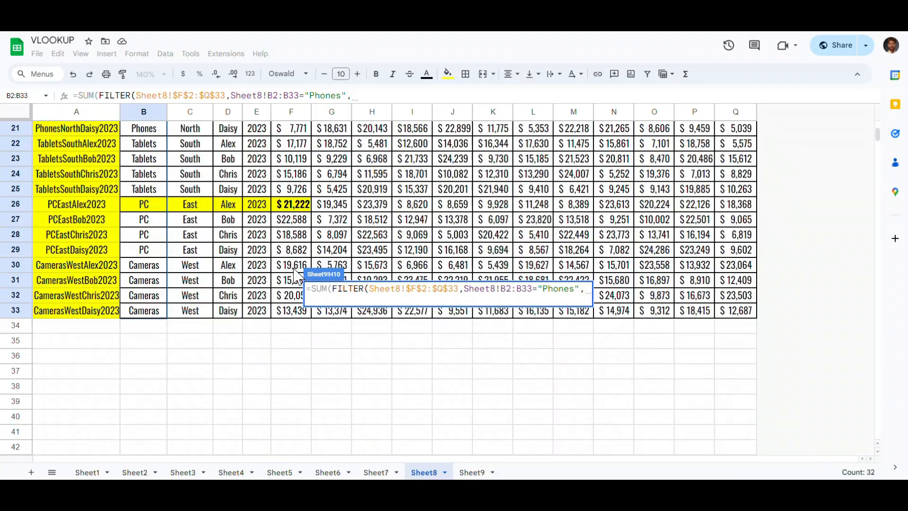
left_click_drag(231, 146, 228, 395)
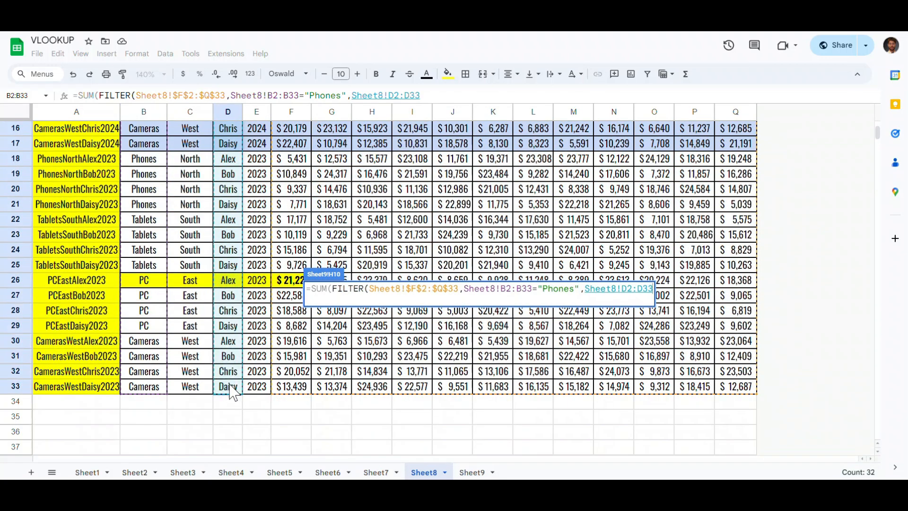
type("=\"Alex\",")
Step: Add a third condition requiring the Sheet8 year range E2:E33 to equal 2024, and complete the formula
scroll(194, 250, "up", 5)
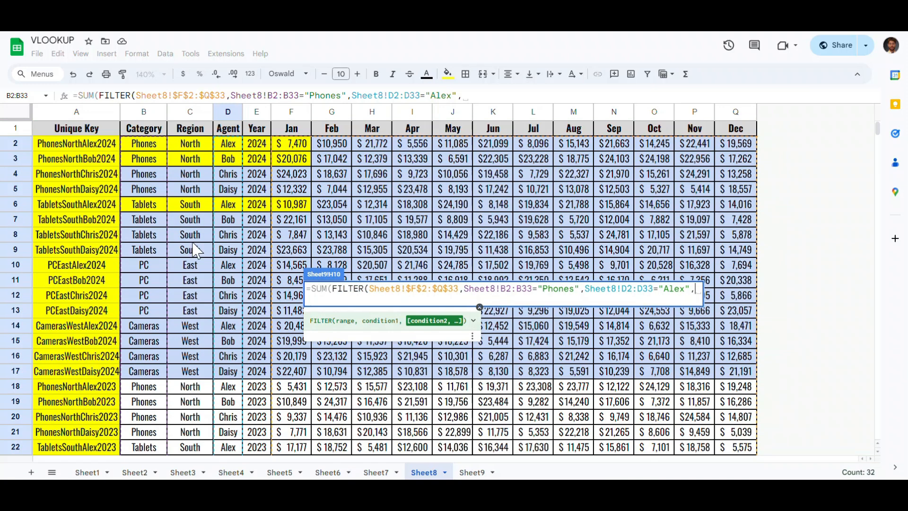
left_click_drag(256, 148, 263, 348)
type("=2024")
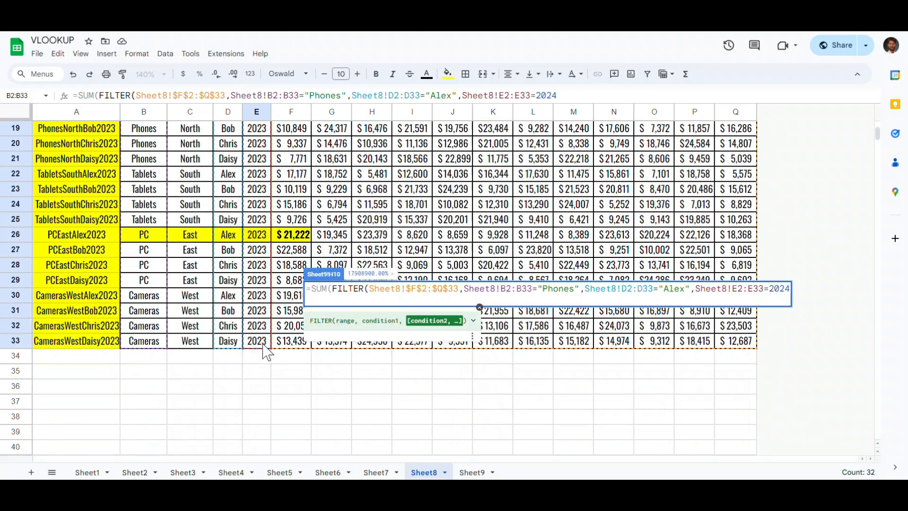
type("))")
key("Return")
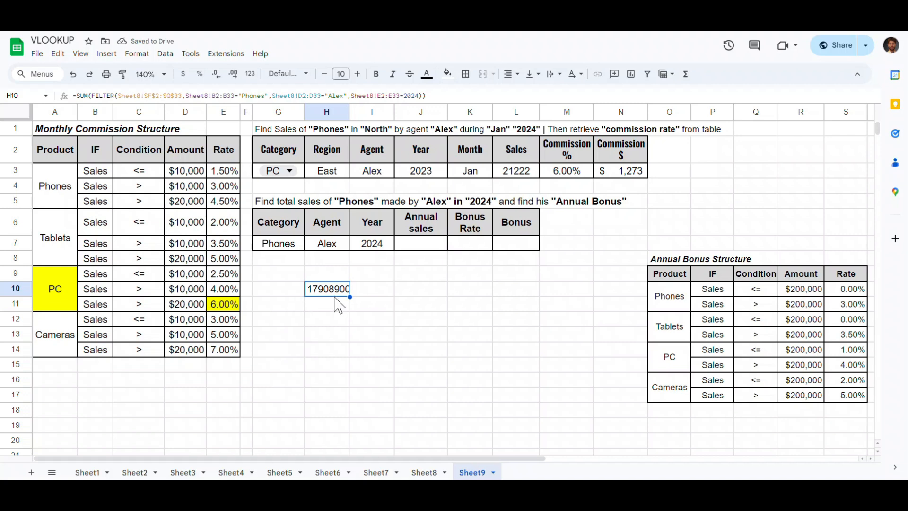
Step: Move the SUM(FILTER) formula from H10 to the Annual sales cell J7
key("F2")
key("ctrl+a")
key("ctrl+x")
key("Tab")
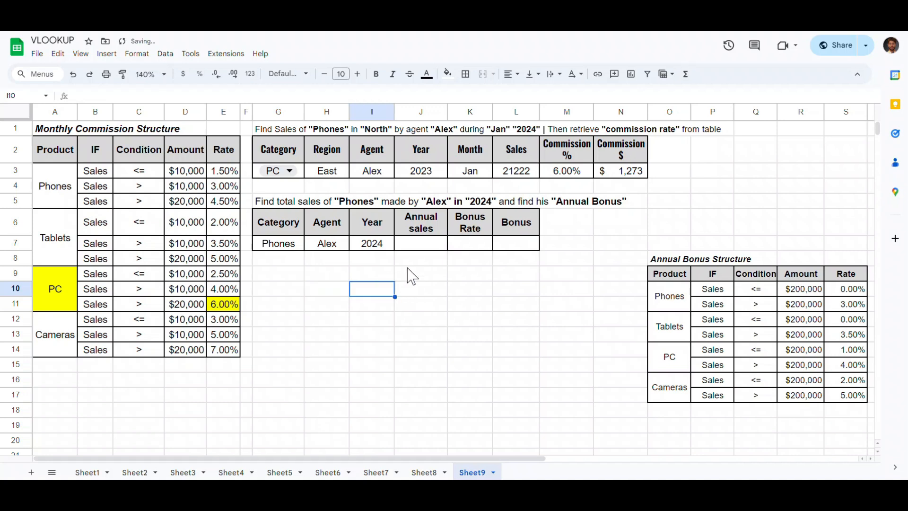
left_click(422, 244)
key("ctrl+v")
key("Return")
left_click(419, 280)
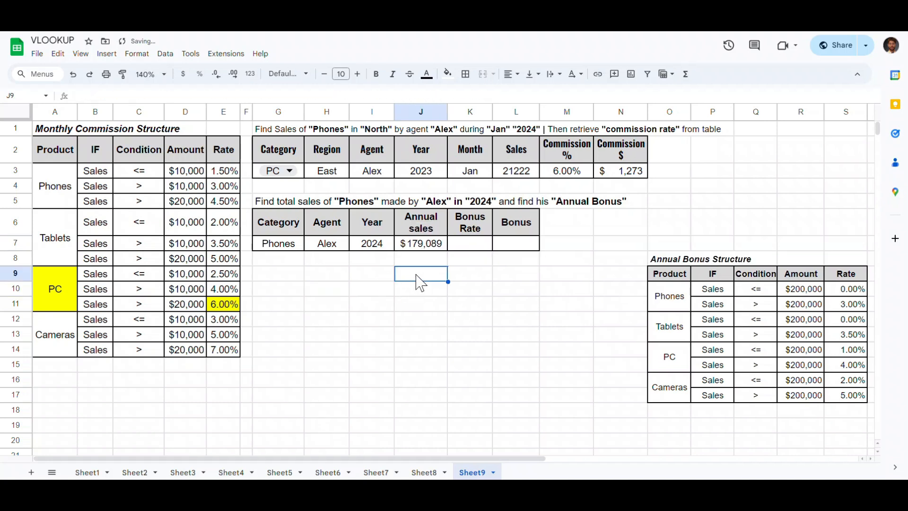
Step: Enter a cross-check sum of Sheet8's F2:Q2 in J9 and make both J7 and J9 bold
left_click(421, 245)
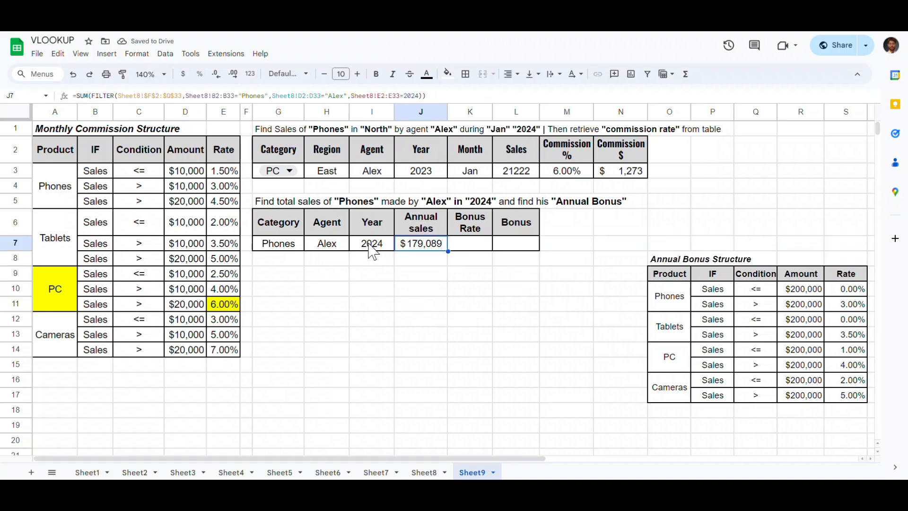
left_click(418, 279)
type("=sum")
key("Tab")
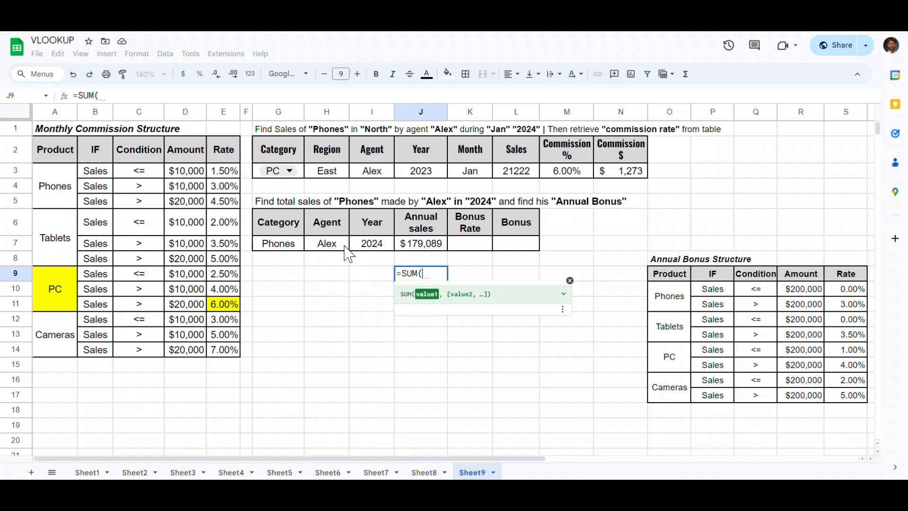
left_click(423, 472)
left_click_drag(291, 143, 735, 144)
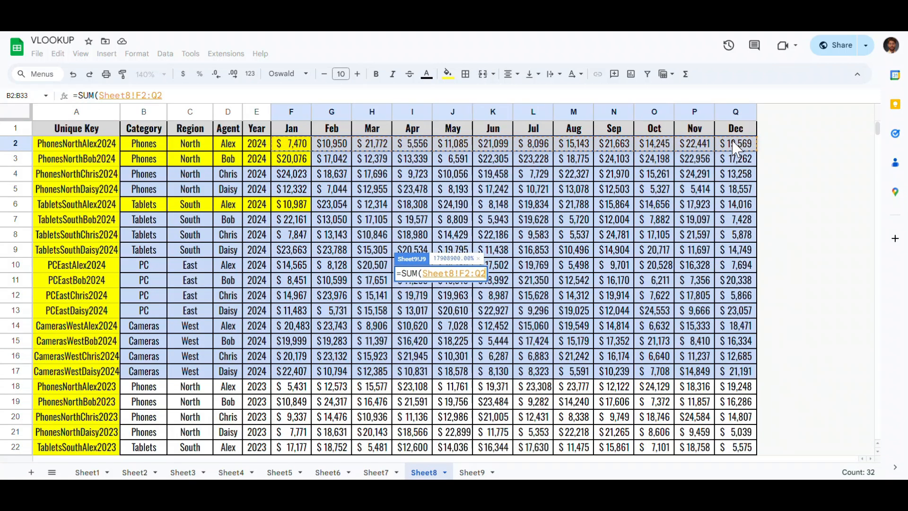
key("Return")
key("Up")
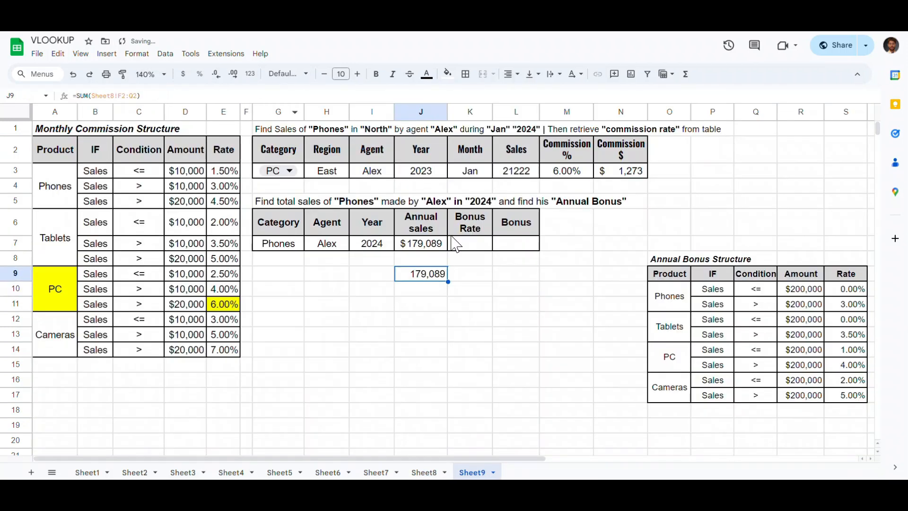
left_click(420, 244, "ctrl")
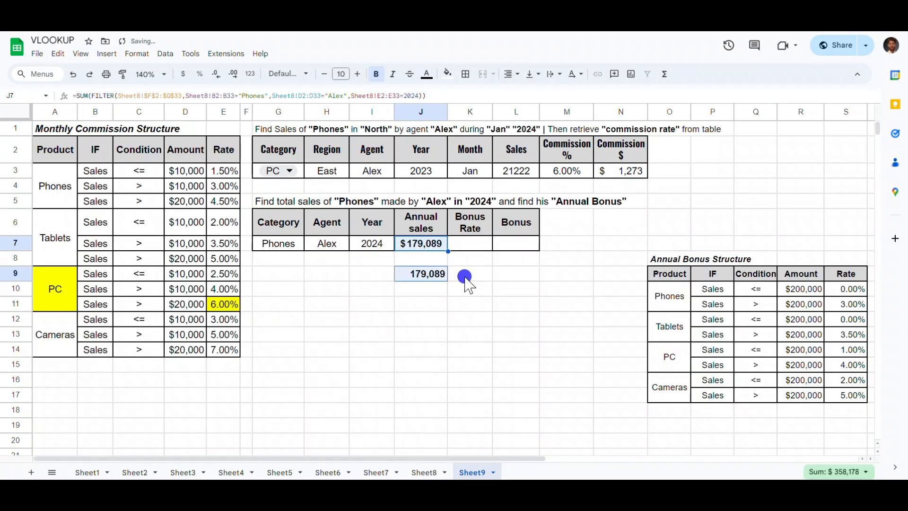
Step: Review the bonus rate and bonus cells K7 and L7 along with the Annual Bonus Structure table in O8:S17
left_click(479, 246)
left_click(514, 245)
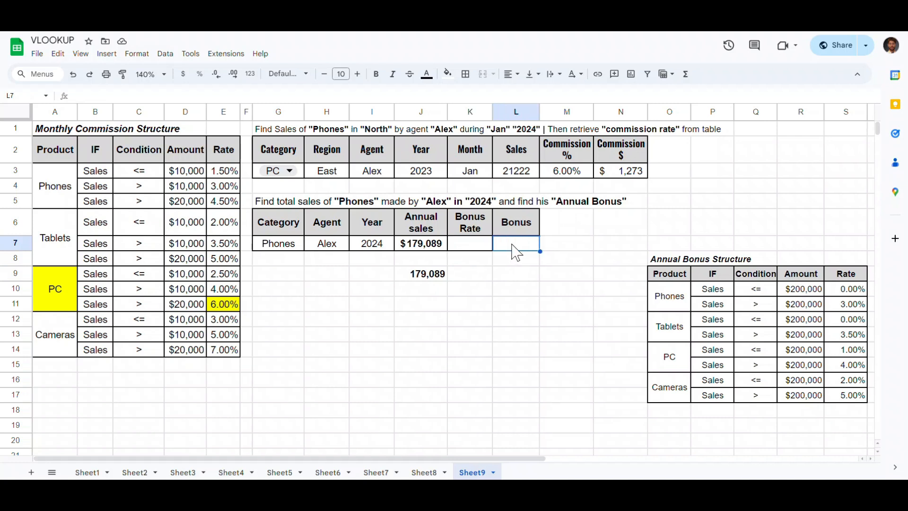
key("Left")
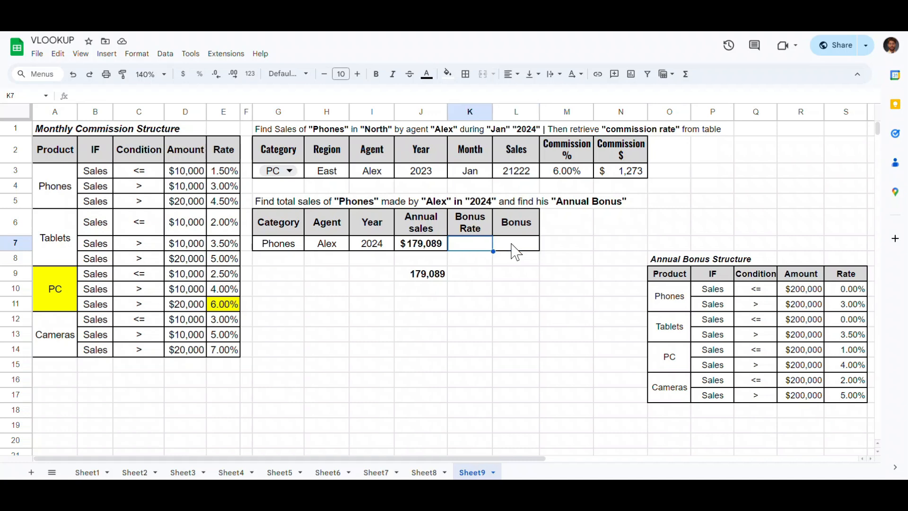
left_click(675, 264)
key("ctrl+a")
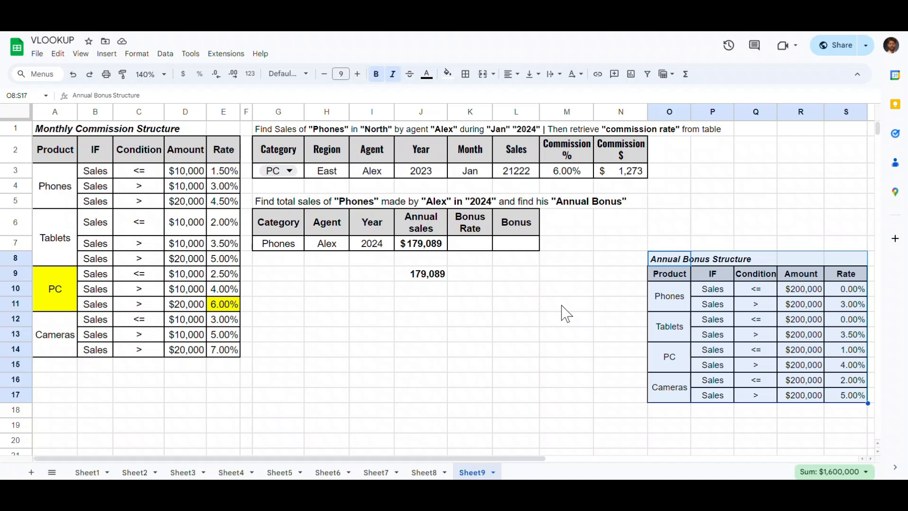